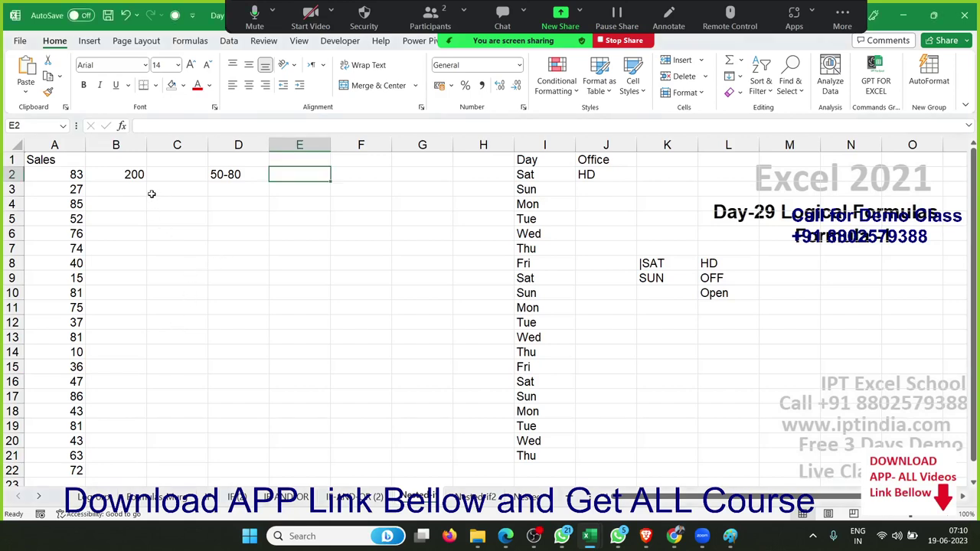
# - Clear B2's old value and enter 500 in E2 beside the 50-80 label
pyautogui.click(135, 175)
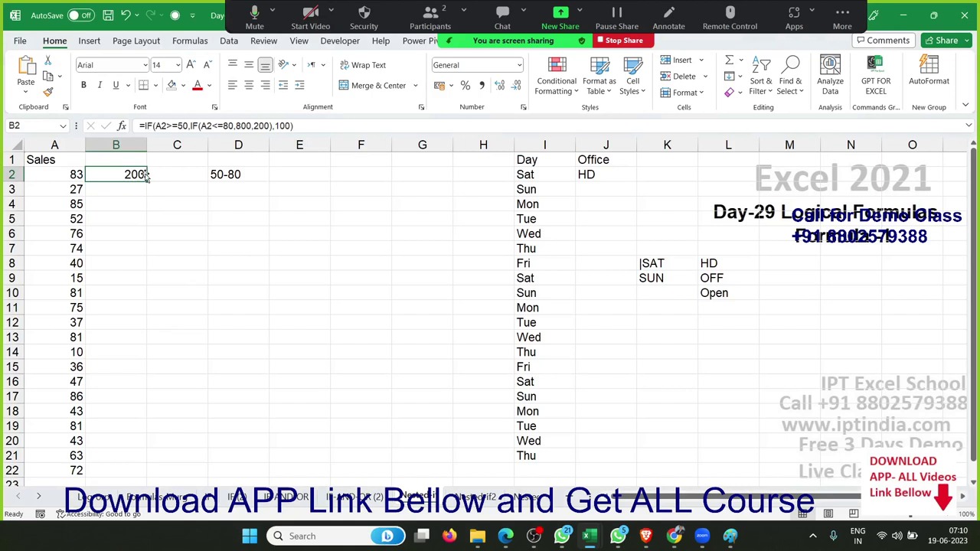
pyautogui.press('Delete')
pyautogui.press('Right')
pyautogui.press('Right')
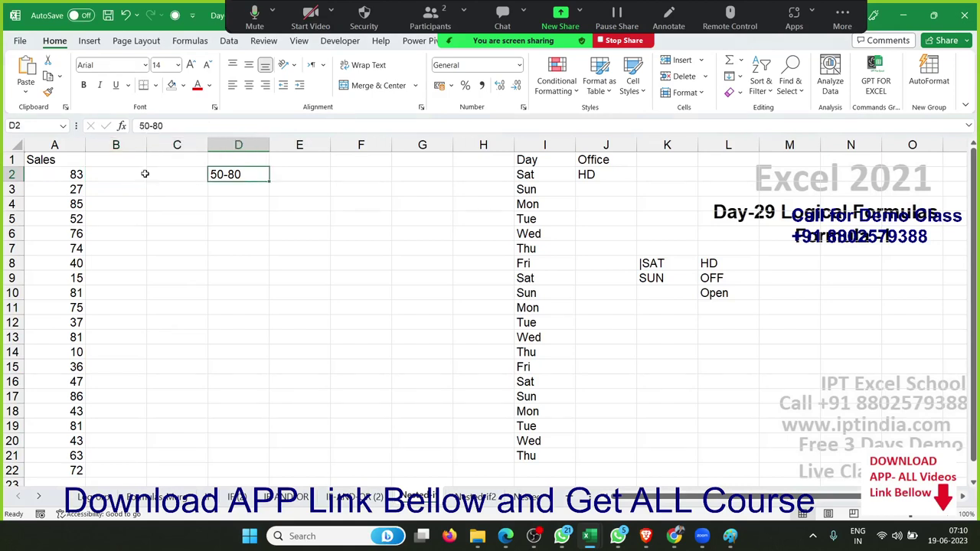
pyautogui.press('Right')
pyautogui.write('50')
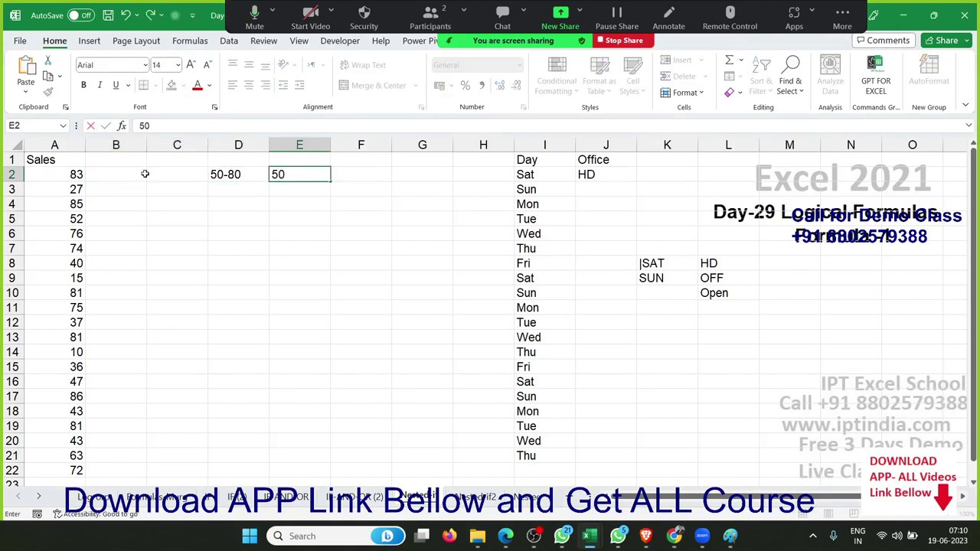
pyautogui.write('0')
pyautogui.press('Return')
# - Head column B with 'inc' in B1
pyautogui.press('Left')
pyautogui.press('Up')
pyautogui.press('Left')
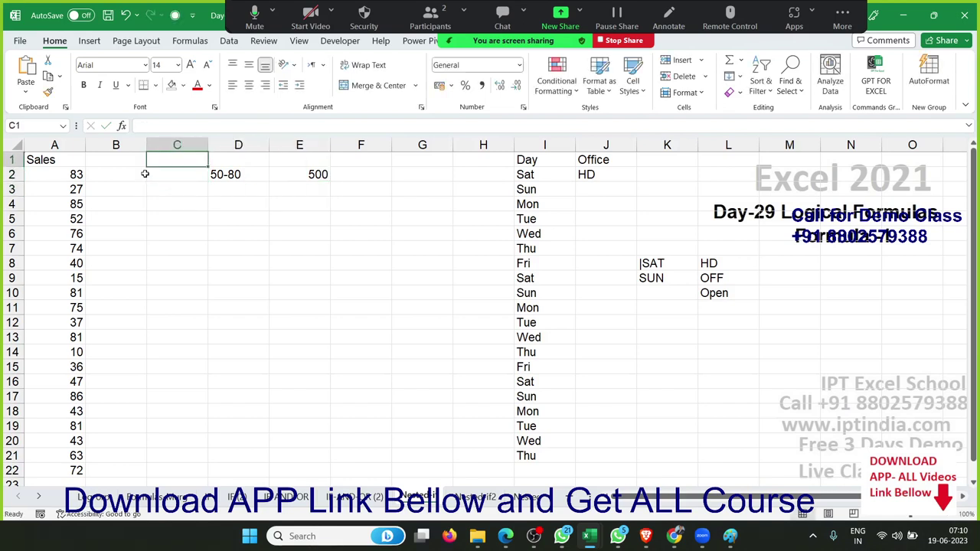
pyautogui.press('Up')
pyautogui.press('Left')
pyautogui.write('inc')
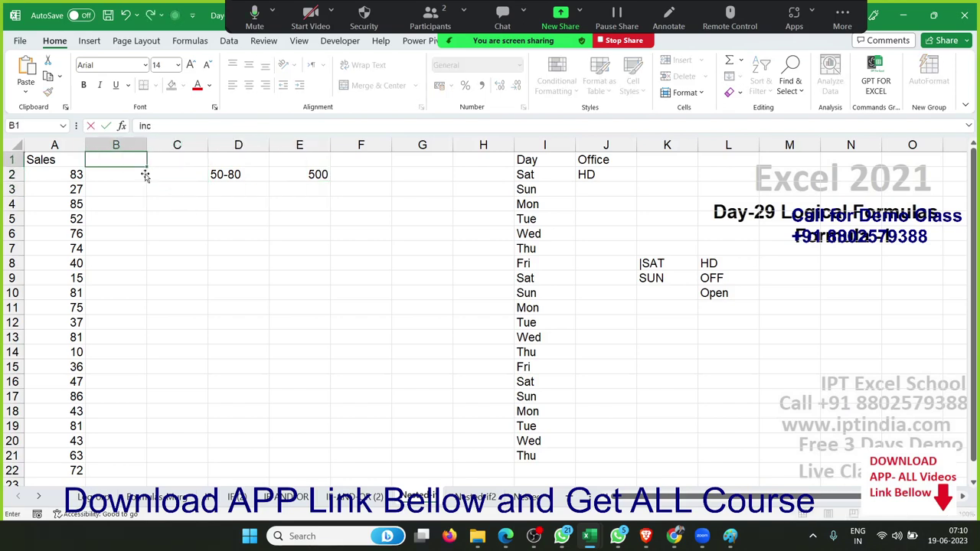
pyautogui.press('Return')
# - Start an IF formula in B2 testing A2<=50
pyautogui.write('=if')
pyautogui.press('Tab')
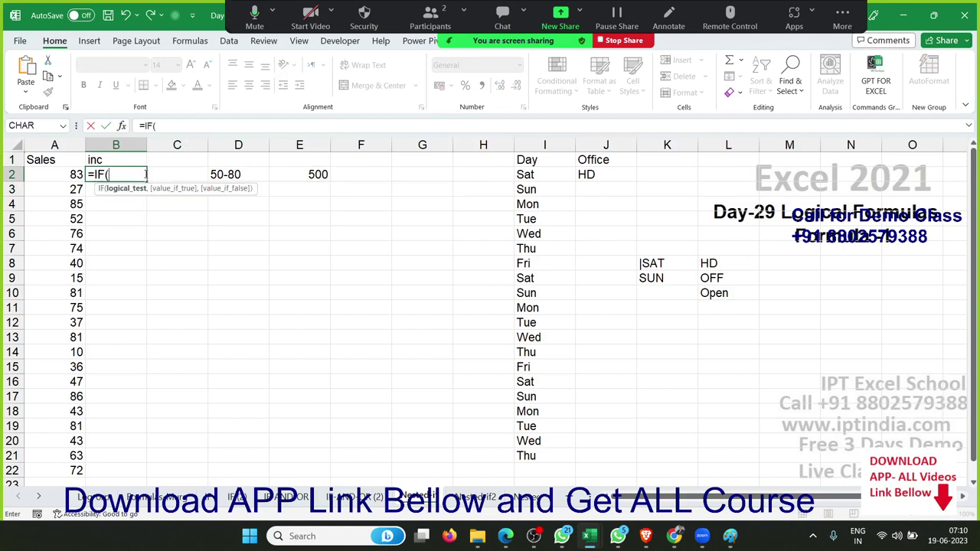
pyautogui.press('Left')
pyautogui.write('<')
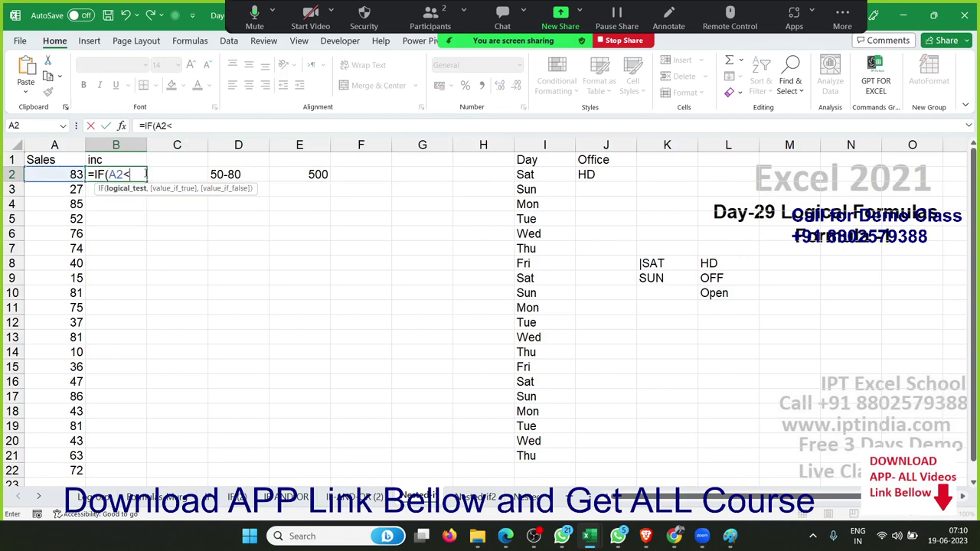
pyautogui.write('=')
pyautogui.write('50')
# - Replace the unfinished IF in B2 with =AND(A2>=50,A2<=80)
pyautogui.press('Escape')
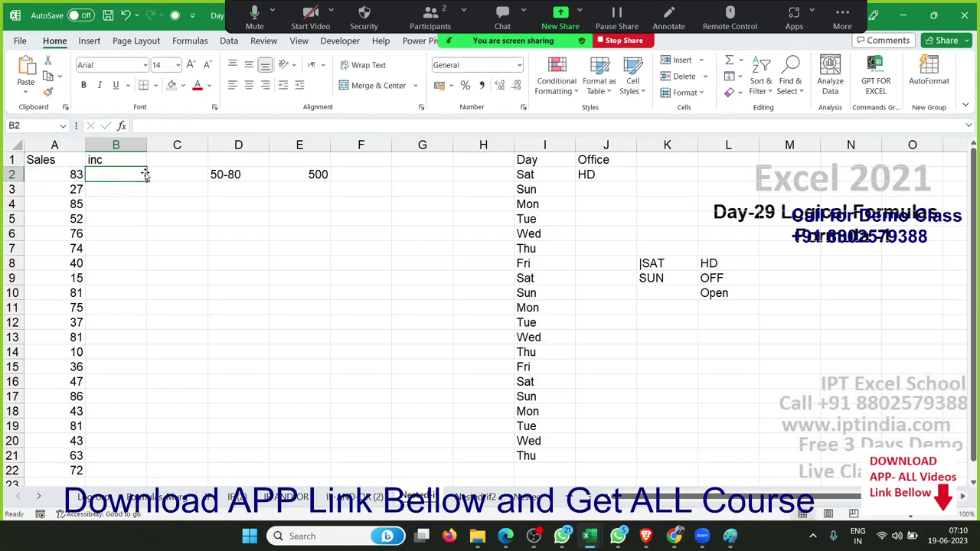
pyautogui.write('=an')
pyautogui.press('Tab')
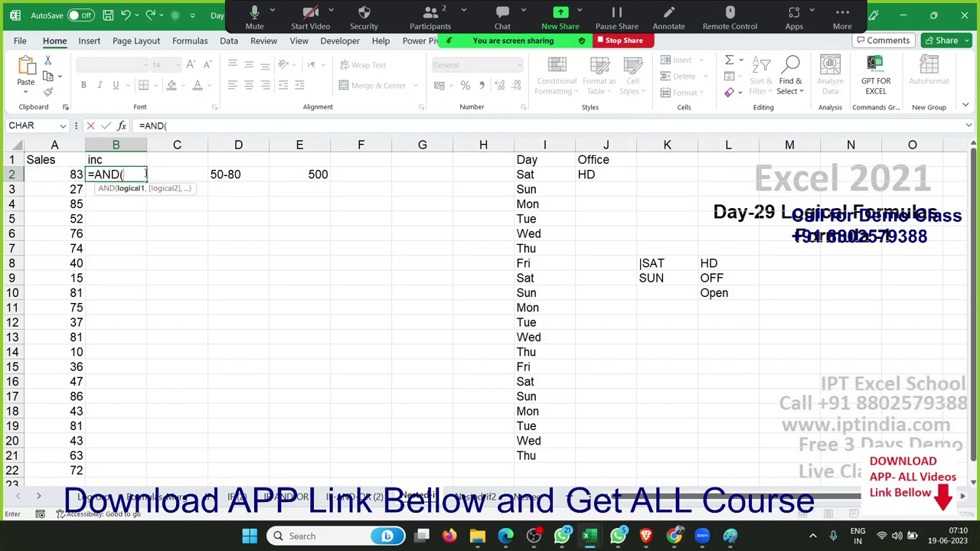
pyautogui.press('Left')
pyautogui.write('>=')
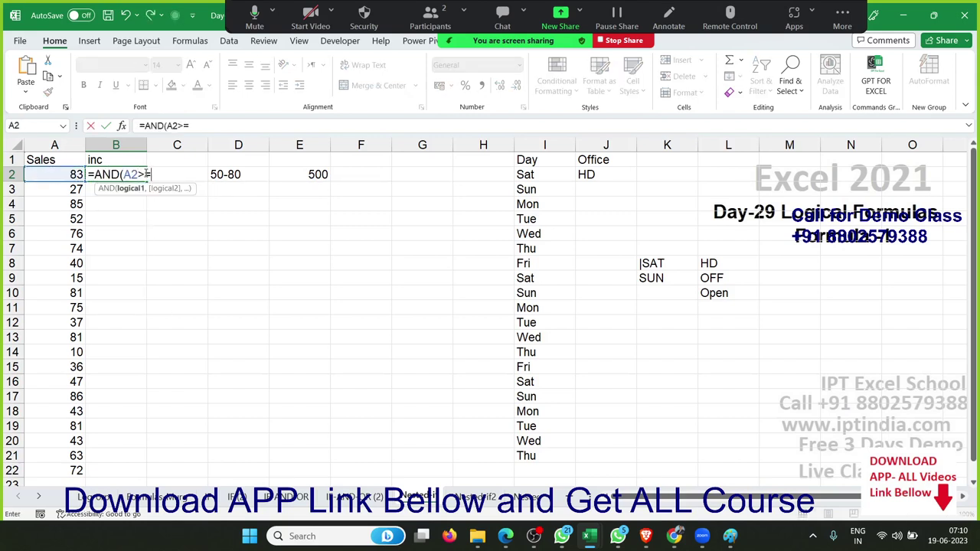
pyautogui.write('50')
pyautogui.write(',')
pyautogui.press('Left')
pyautogui.write('<=')
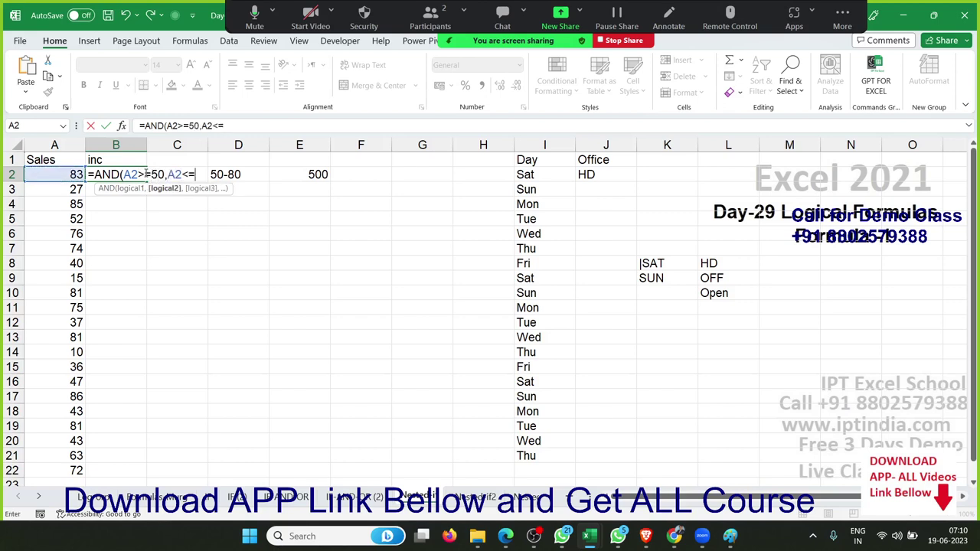
pyautogui.write('80')
pyautogui.write(')')
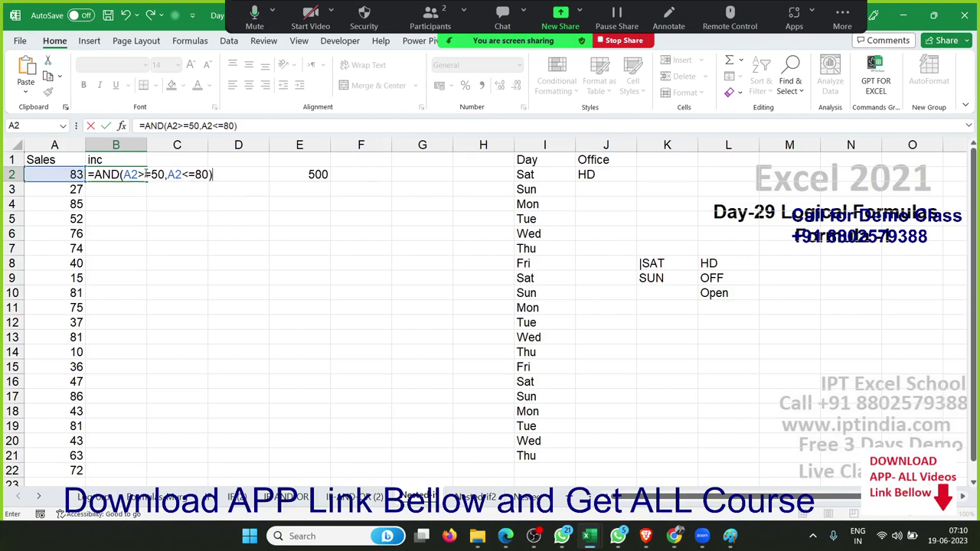
pyautogui.press('Return')
# - Wrap the test in IF so B2 reads =IF(AND(A2>=50,A2<=80),500,0)
pyautogui.click(146, 174)
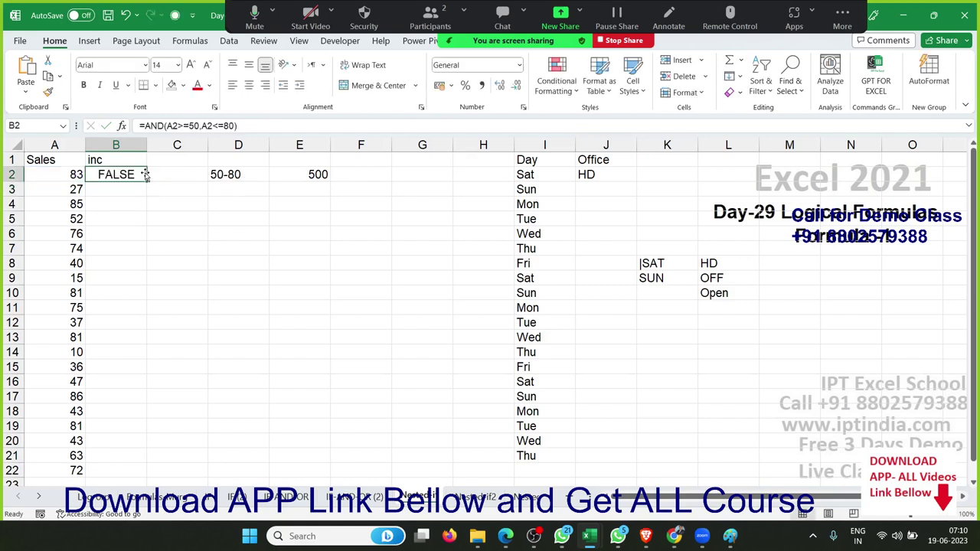
pyautogui.click(143, 126)
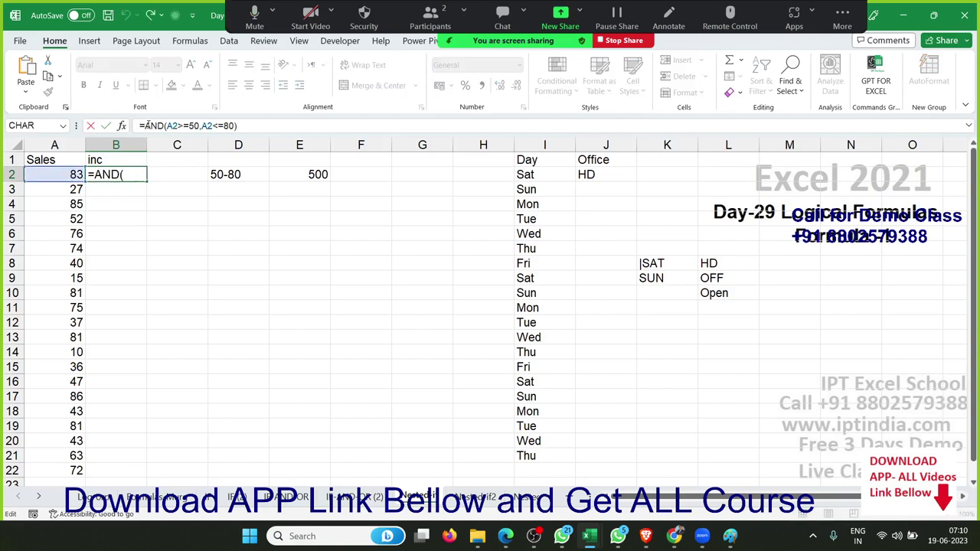
pyautogui.write('IF(')
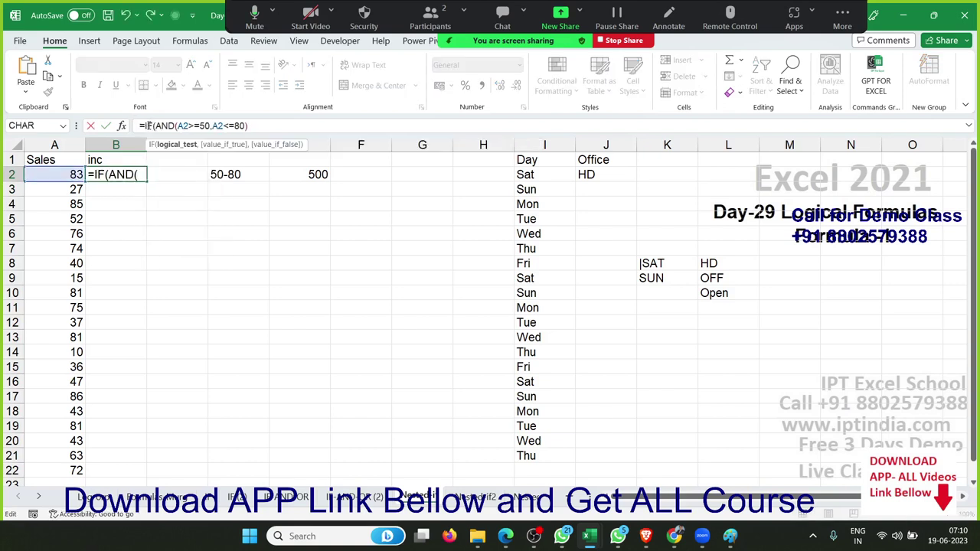
pyautogui.press('Right')
pyautogui.press('Right')
pyautogui.press('Right')
pyautogui.press('Right')
pyautogui.write(',5')
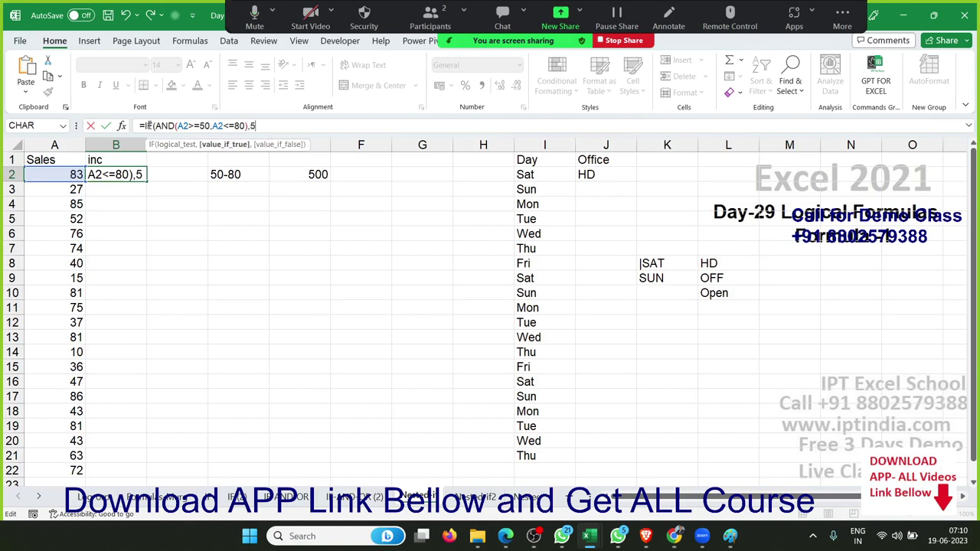
pyautogui.write('00,0')
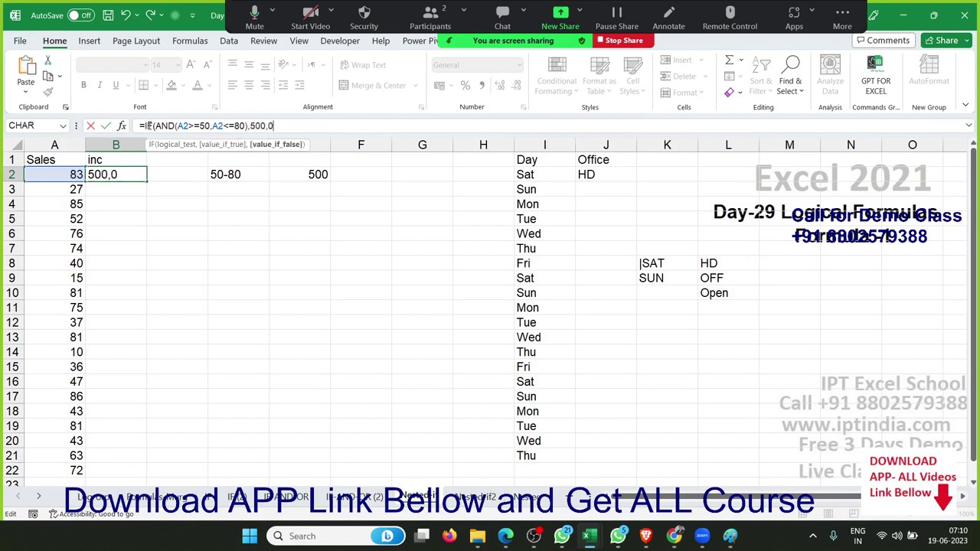
pyautogui.press('Return')
pyautogui.press('Return')
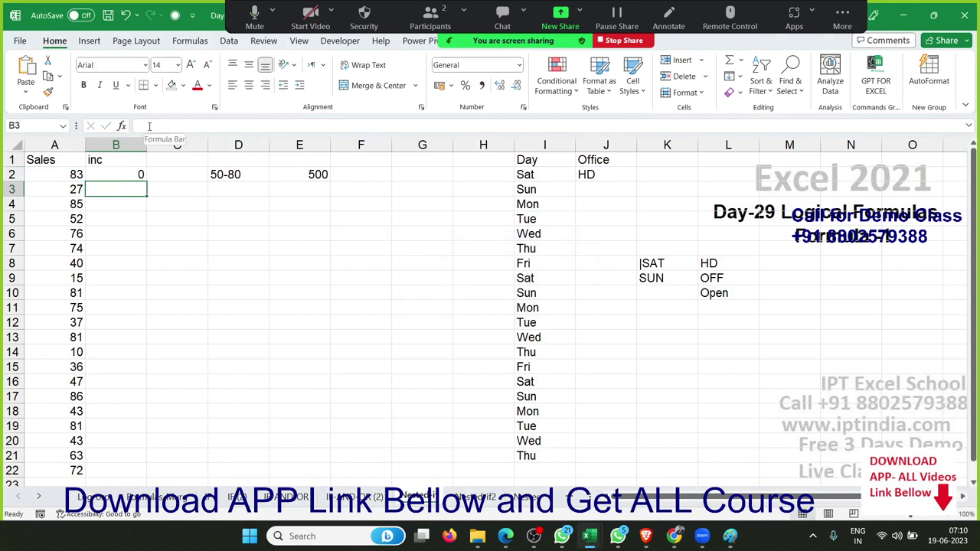
# - Fill B2's formula down through B6 with Ctrl+D, giving 0, 0, 0, 500, 500
pyautogui.press('Up')
pyautogui.hotkey('shift', 'Down')
pyautogui.hotkey('shift', 'Down')
pyautogui.hotkey('shift', 'Down')
pyautogui.hotkey('shift', 'Down')
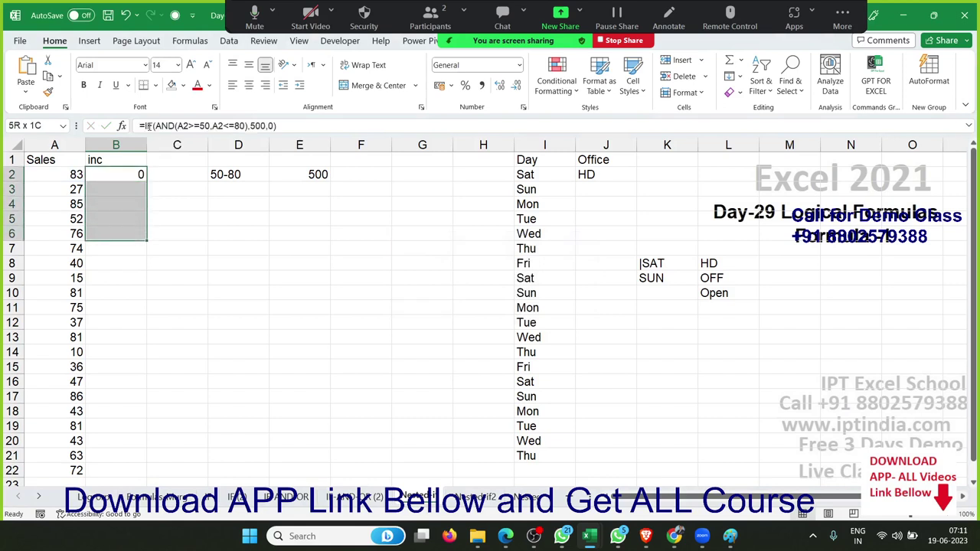
pyautogui.hotkey('ctrl', 'd')
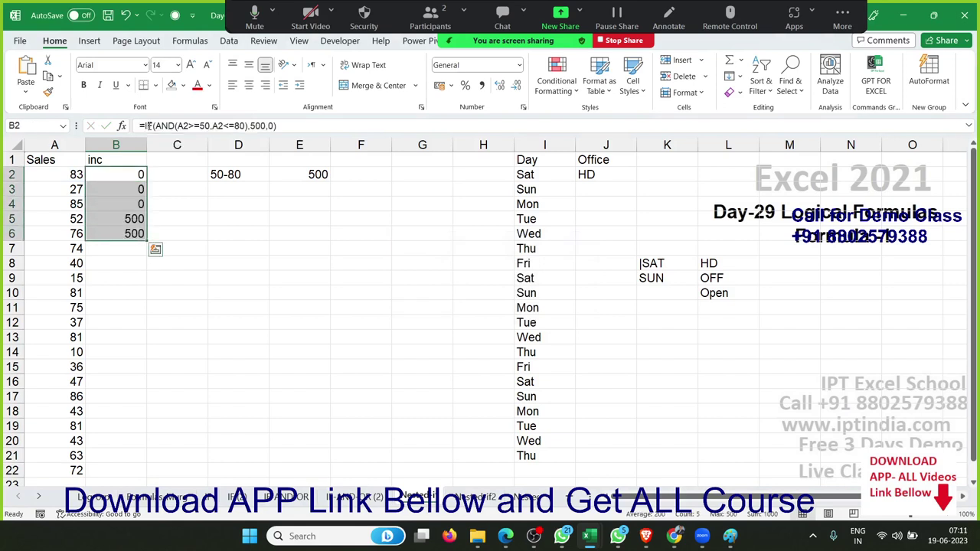
pyautogui.press('Down')
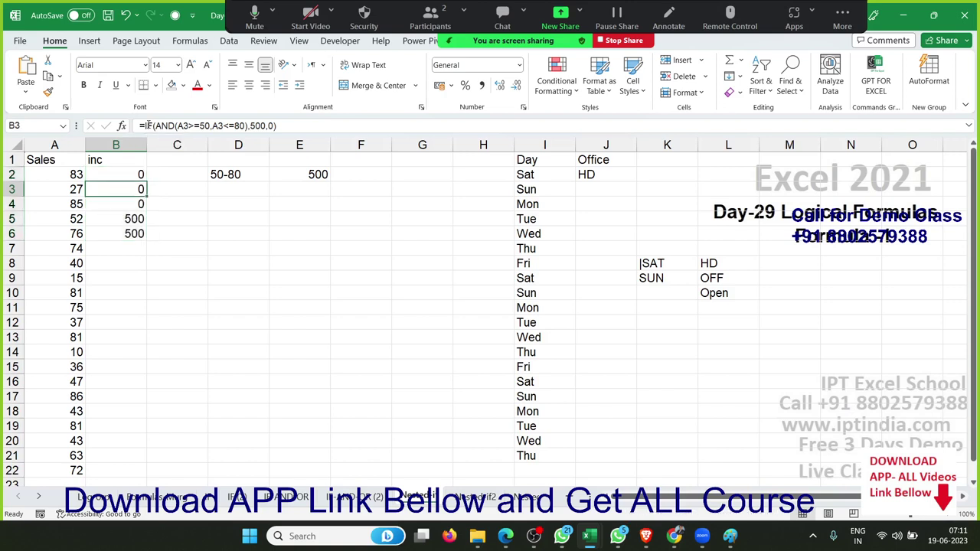
pyautogui.hotkey('shift', 'Down')
pyautogui.hotkey('shift', 'Down')
pyautogui.hotkey('shift', 'Down')
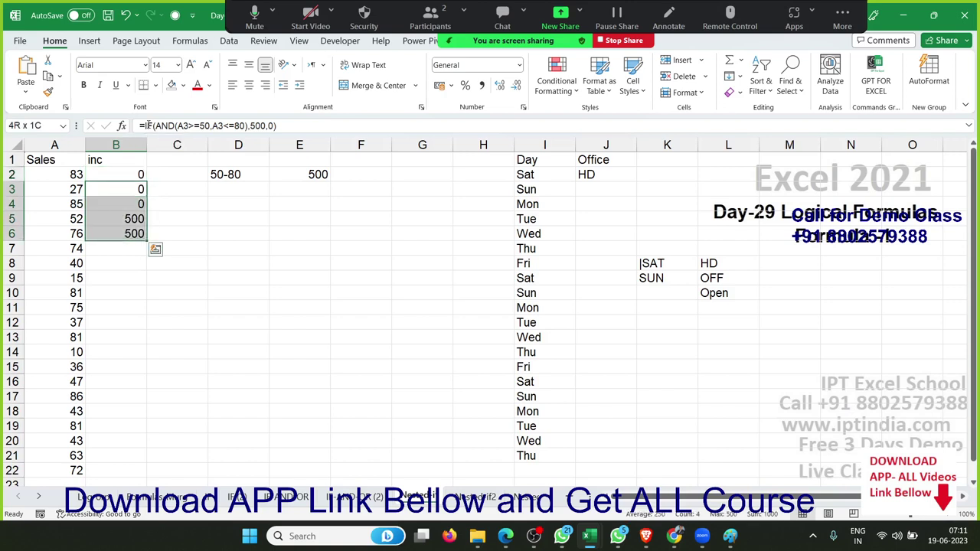
pyautogui.press('Up')
pyautogui.press('Right')
pyautogui.press('Right')
pyautogui.press('Left')
pyautogui.press('Left')
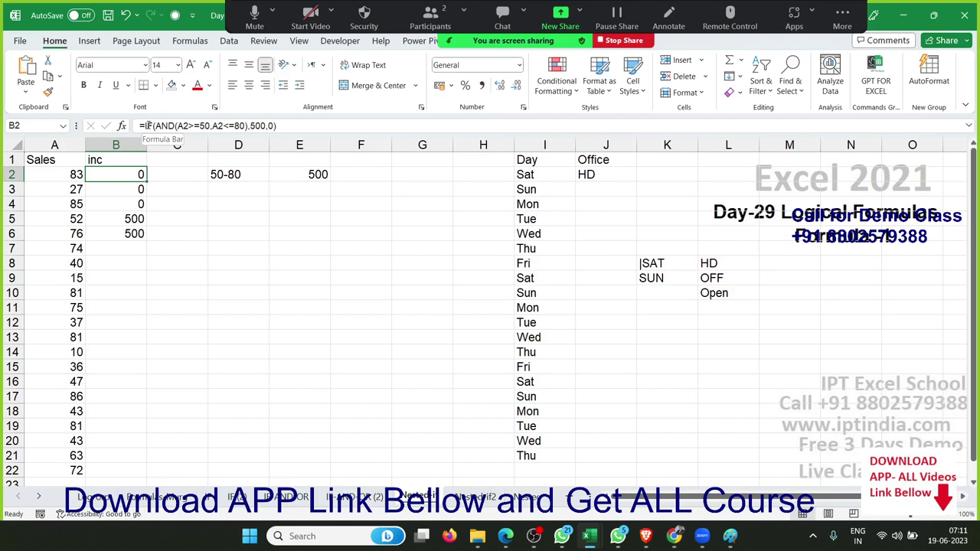
pyautogui.press('Right')
pyautogui.press('Right')
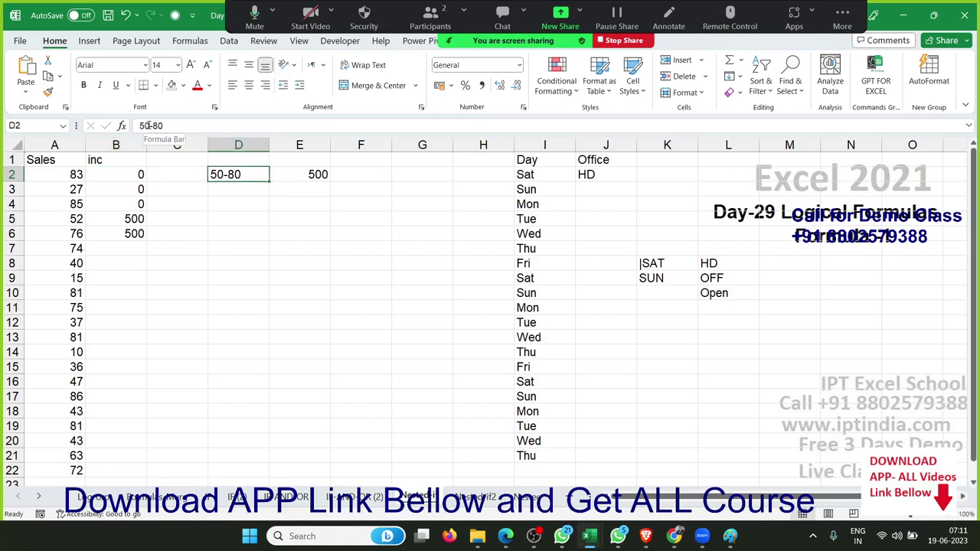
# - Add the <50 slab paying 100 and the >80 slab paying 200 to the table
pyautogui.press('Down')
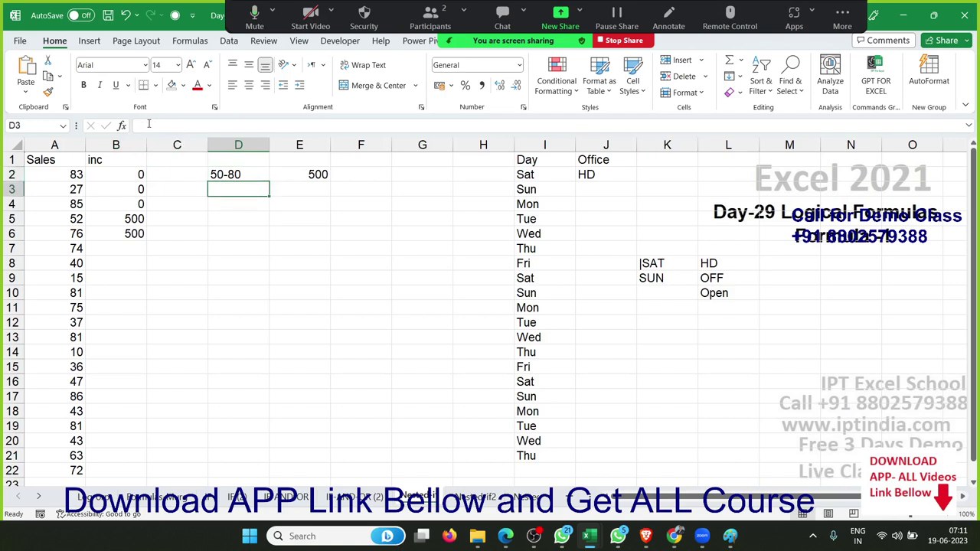
pyautogui.write('>')
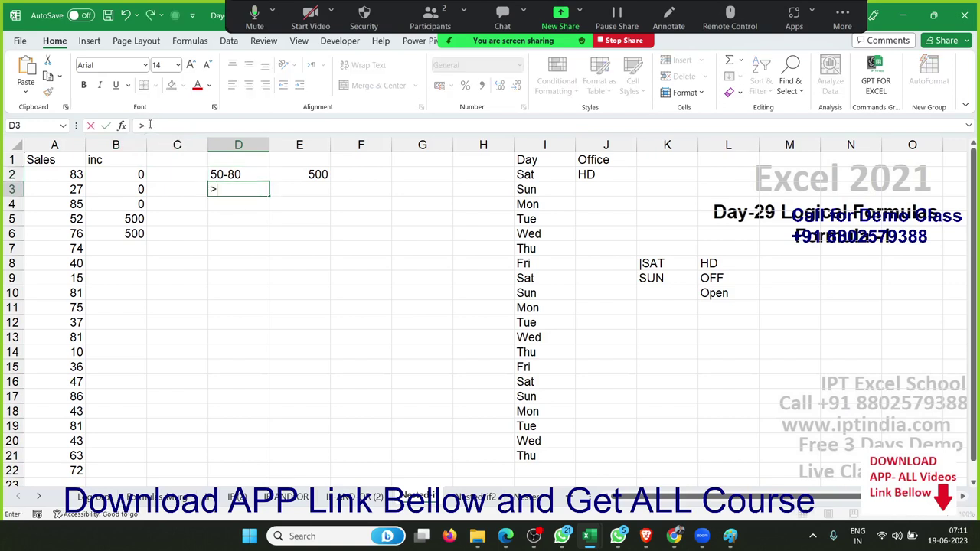
pyautogui.write('50')
pyautogui.press('Escape')
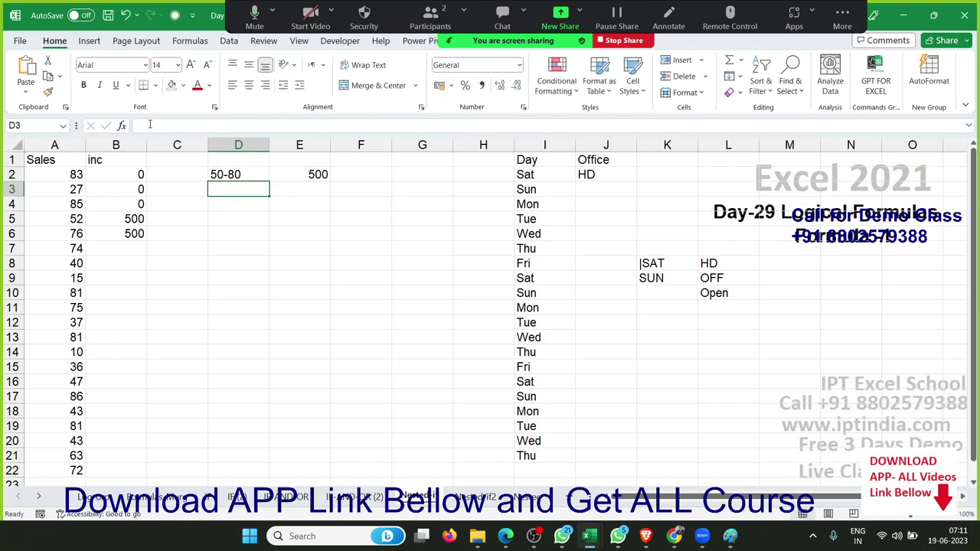
pyautogui.write('<50')
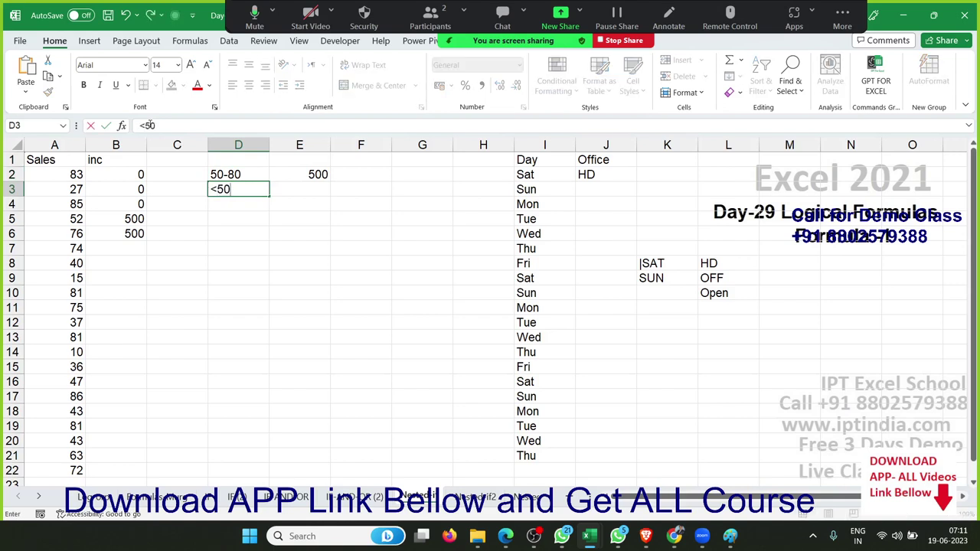
pyautogui.press('Tab')
pyautogui.write('100')
pyautogui.press('Return')
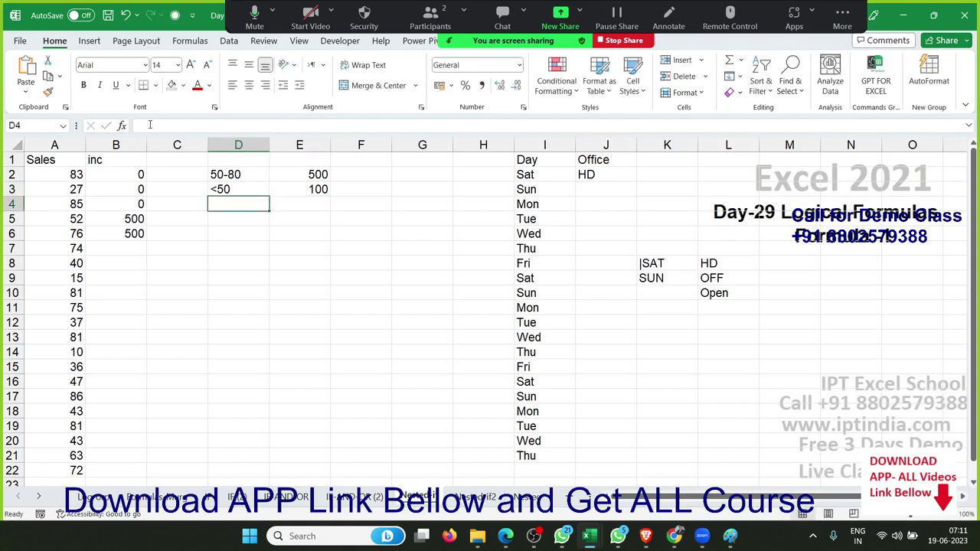
pyautogui.write('>8')
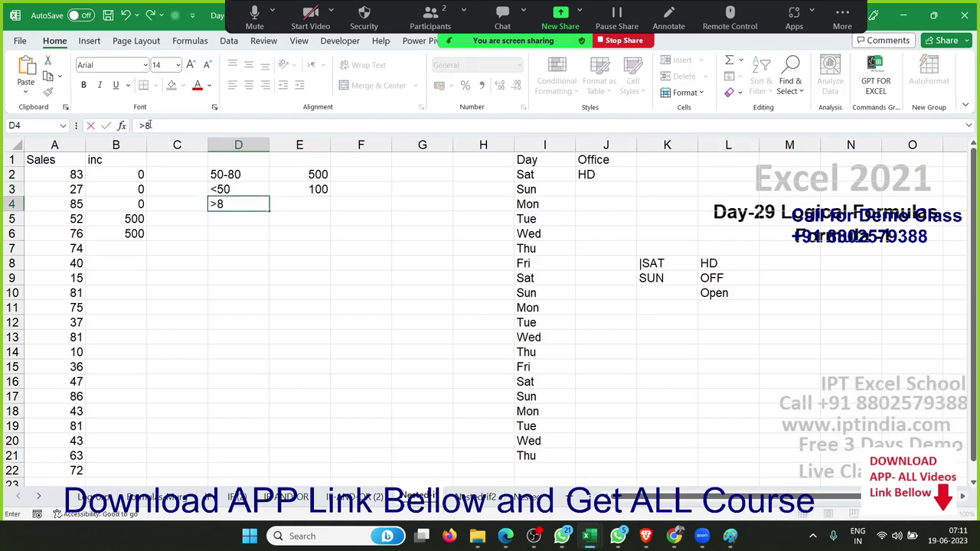
pyautogui.write('0')
pyautogui.press('Right')
pyautogui.write('200')
pyautogui.press('Return')
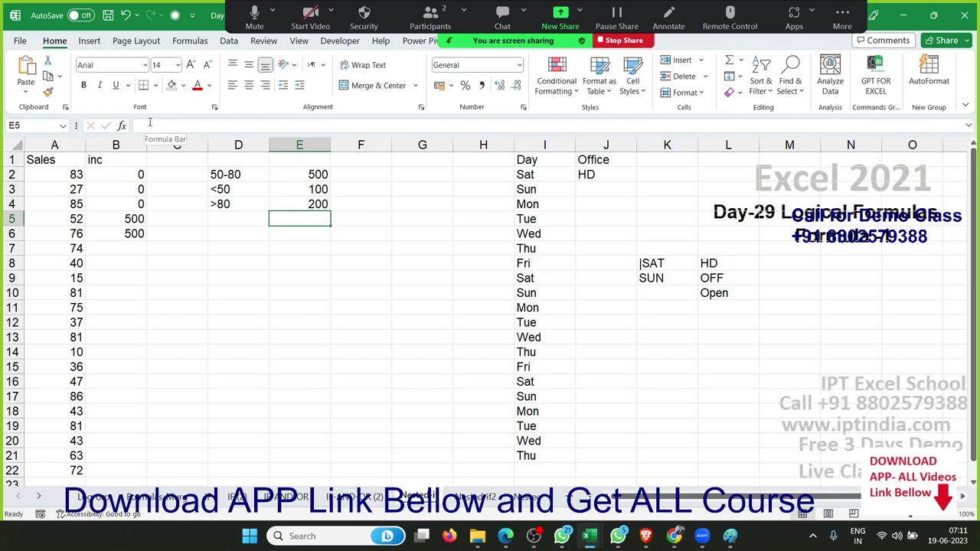
# - Select the old incentive values in B2:B6
pyautogui.press('Left')
pyautogui.press('Left')
pyautogui.press('Left')
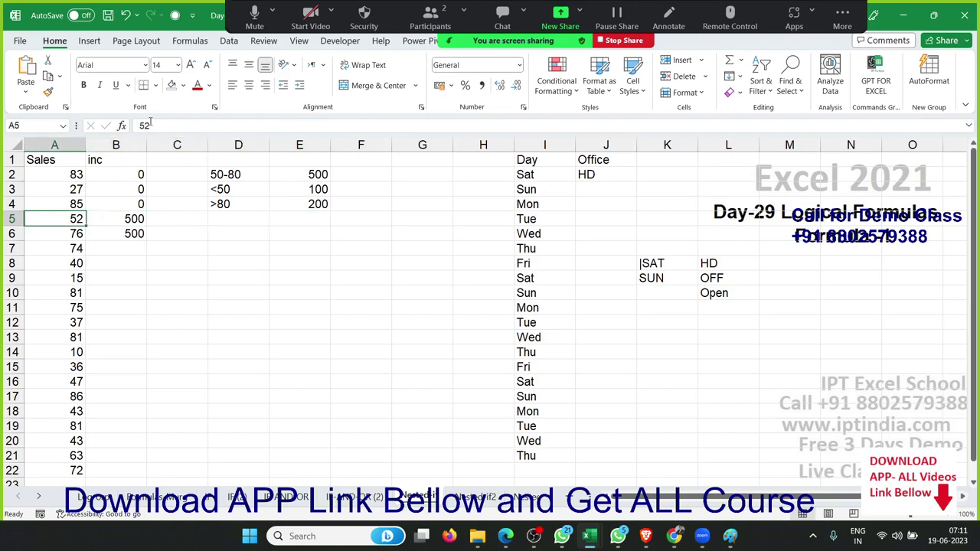
pyautogui.press('Left')
pyautogui.press('Up')
pyautogui.press('Up')
pyautogui.press('Up')
pyautogui.press('Right')
pyautogui.press('Down')
pyautogui.hotkey('ctrl', 'shift', 'Down')
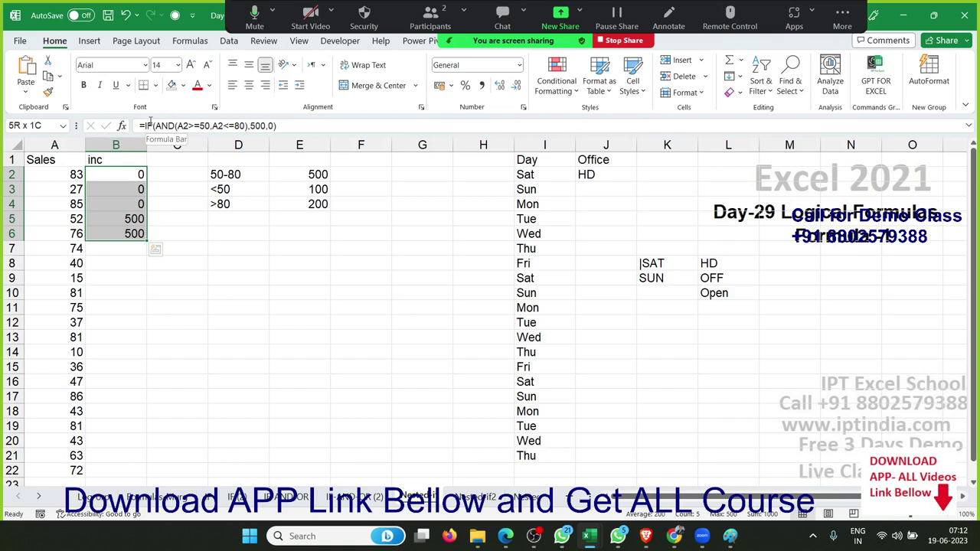
# - Clear B2:B6 and type =IF(A2>=50,IF(A2<=80,500,200),100) in B2
pyautogui.press('Delete')
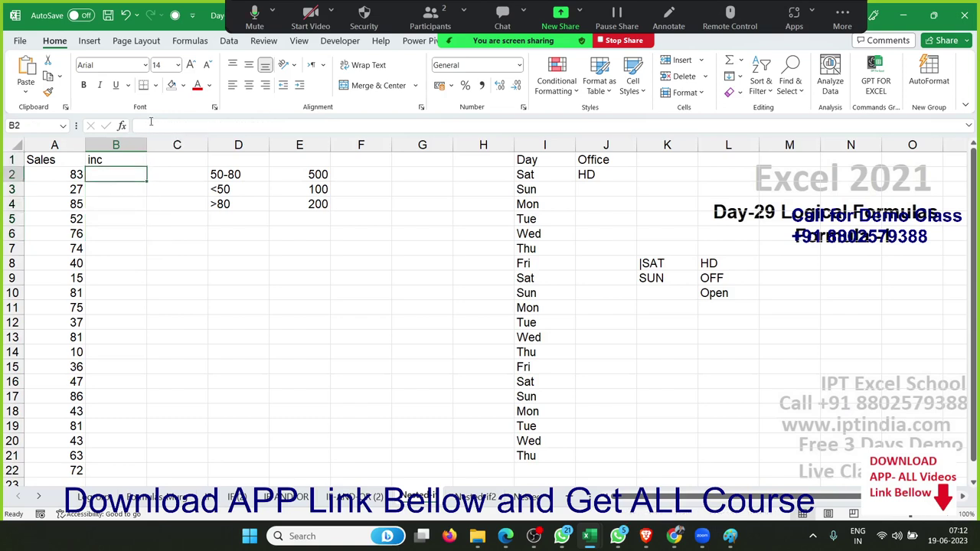
pyautogui.write('=if')
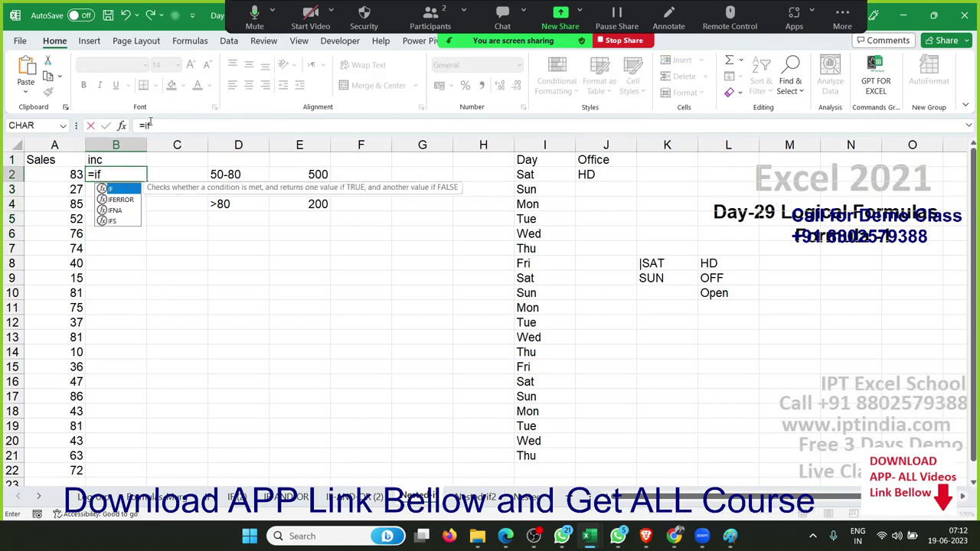
pyautogui.write('(')
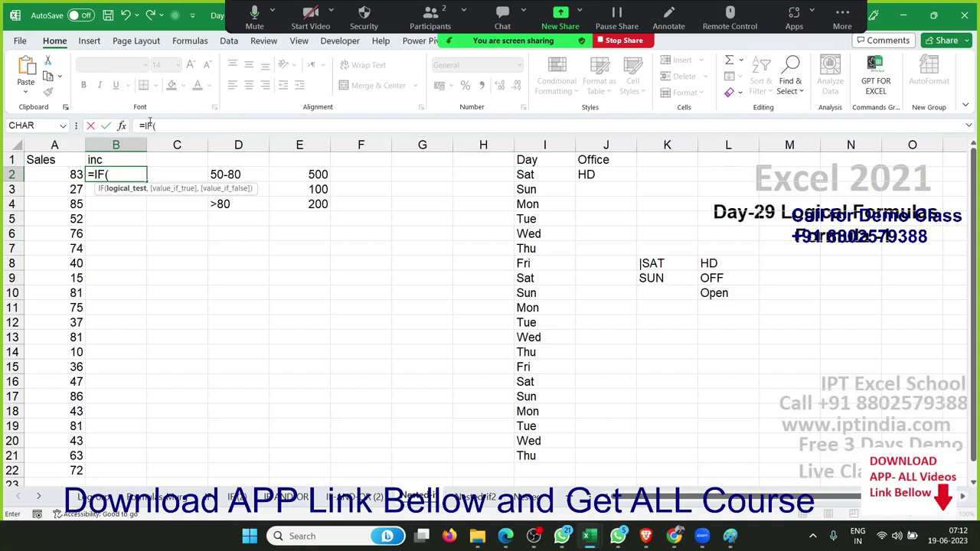
pyautogui.press('Left')
pyautogui.write('>')
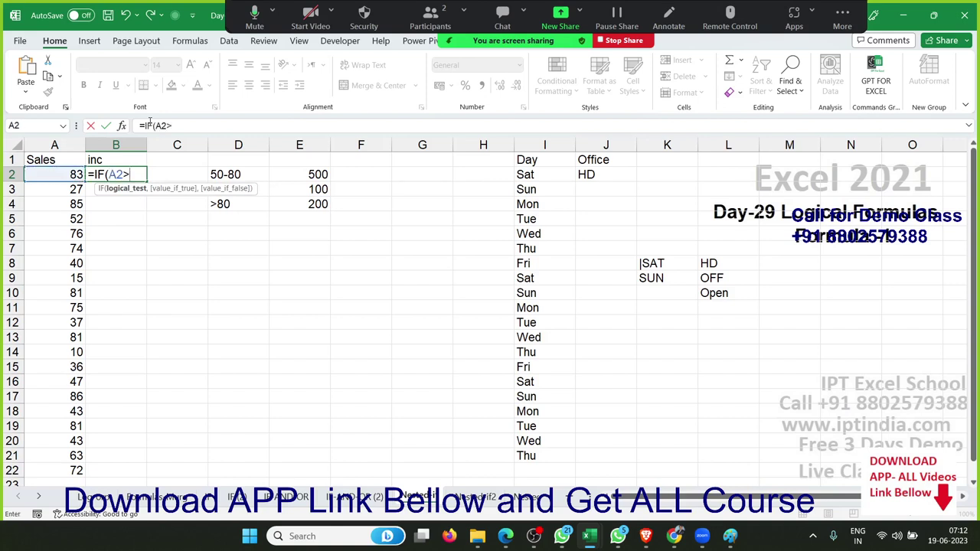
pyautogui.write('=50')
pyautogui.write(',IF(')
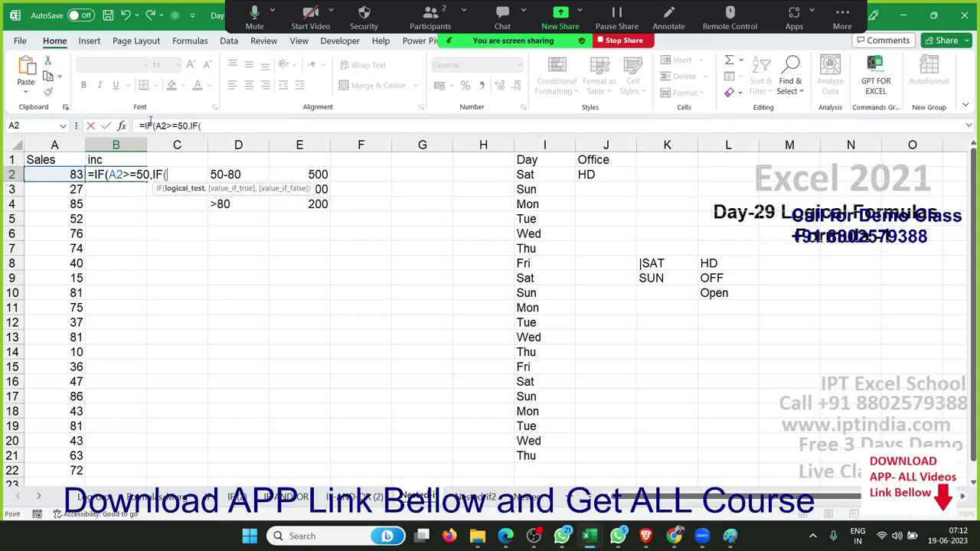
pyautogui.press('Left')
pyautogui.write('<=')
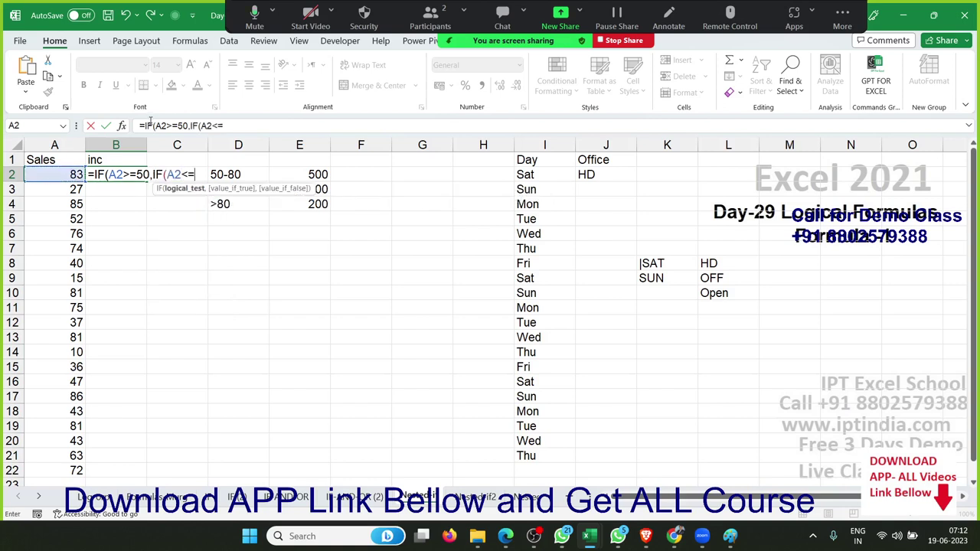
pyautogui.write('80,')
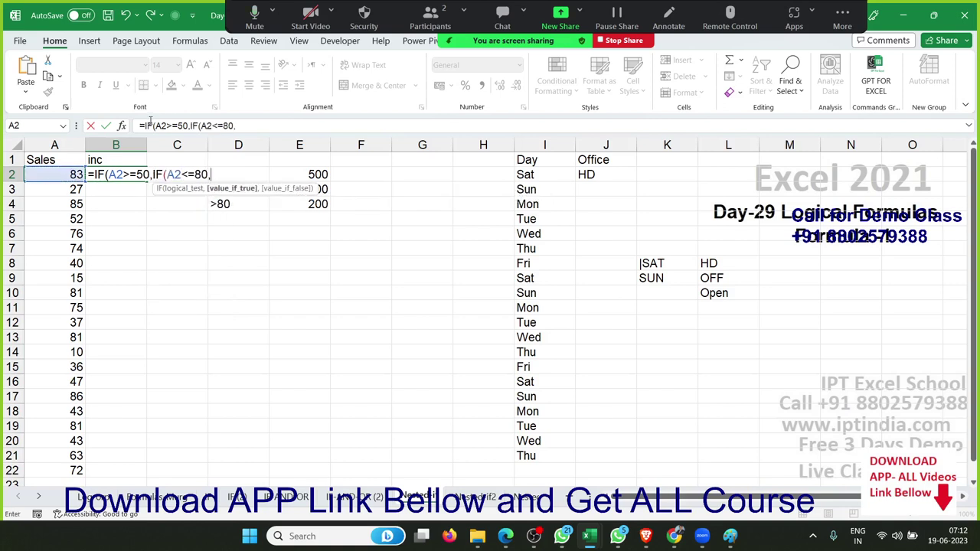
pyautogui.press('BackSpace')
pyautogui.write(',')
pyautogui.write('500,')
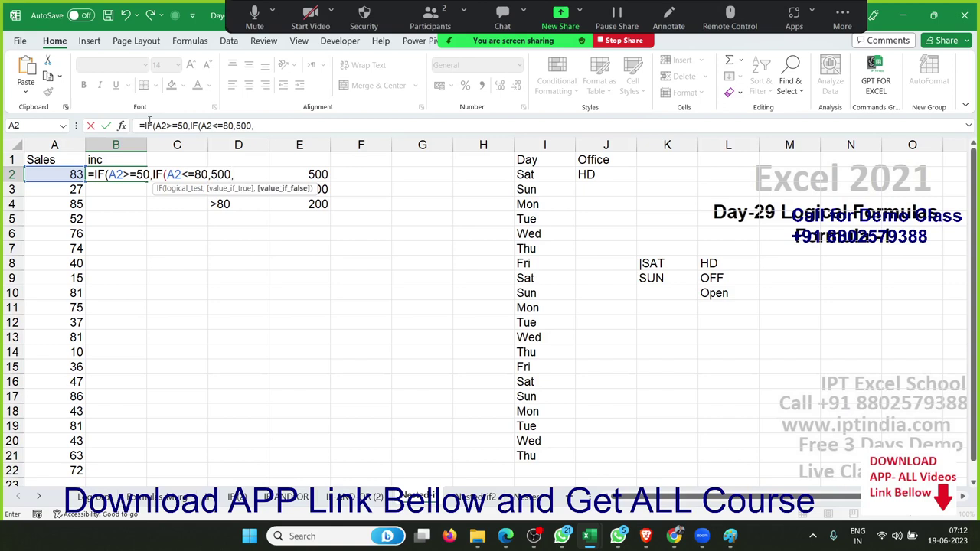
pyautogui.write('200')
pyautogui.write('),100')
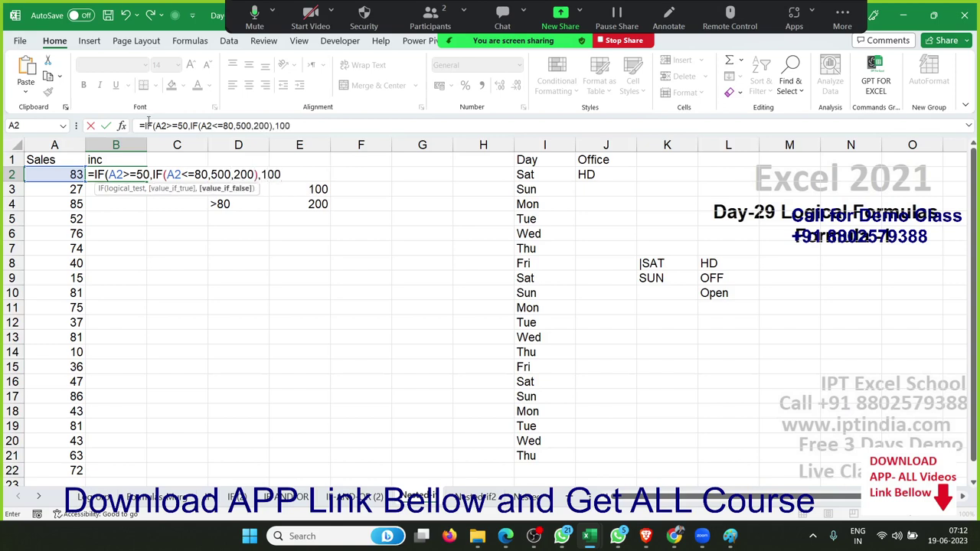
pyautogui.write(')')
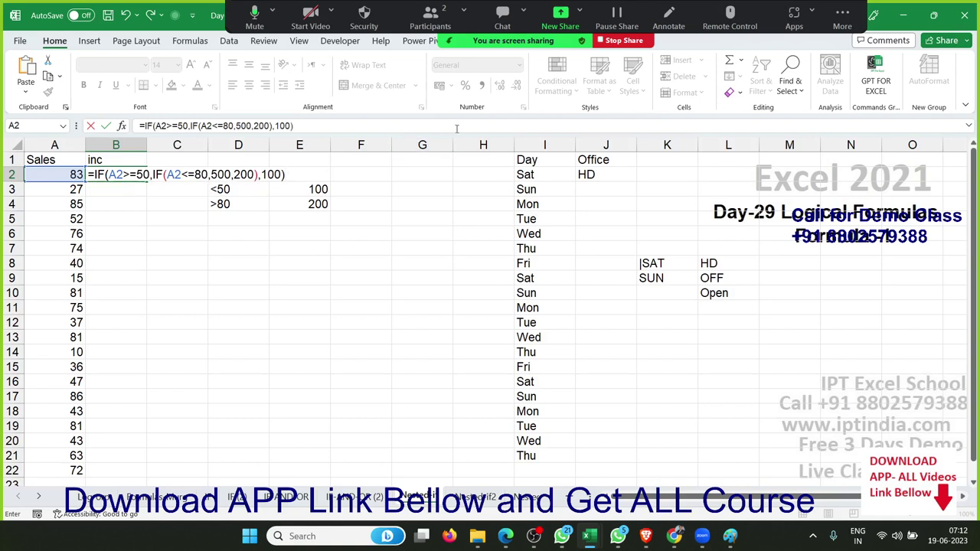
pyautogui.click(669, 15)
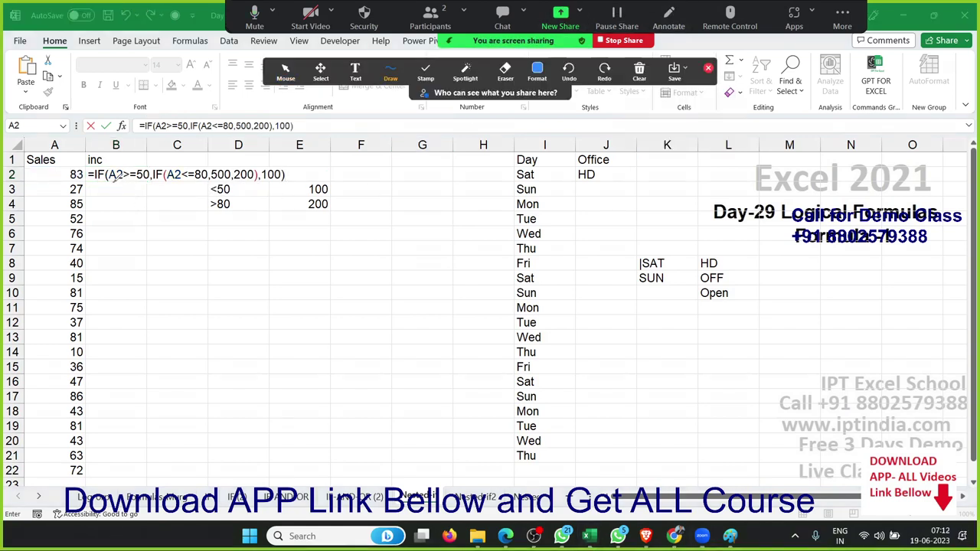
pyautogui.moveTo(112, 177); pyautogui.dragTo(146, 186)
pyautogui.moveTo(130, 161); pyautogui.dragTo(189, 162)
pyautogui.moveTo(134, 182)
pyautogui.mouseDown()
pyautogui.moveTo(266, 261)
pyautogui.moveTo(273, 183)
pyautogui.moveTo(288, 189)
pyautogui.mouseUp()
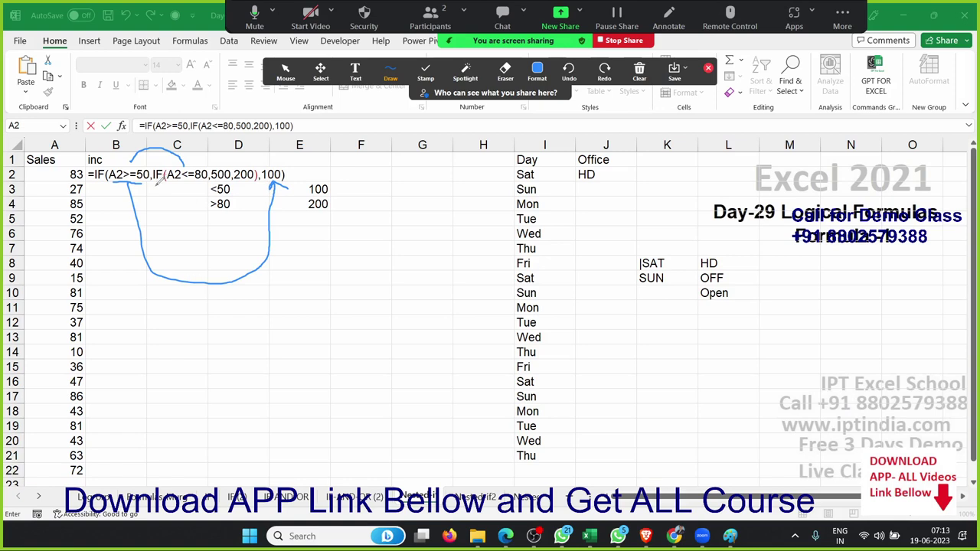
pyautogui.moveTo(156, 184); pyautogui.dragTo(263, 174)
pyautogui.moveTo(194, 163); pyautogui.dragTo(213, 159)
pyautogui.click(647, 70)
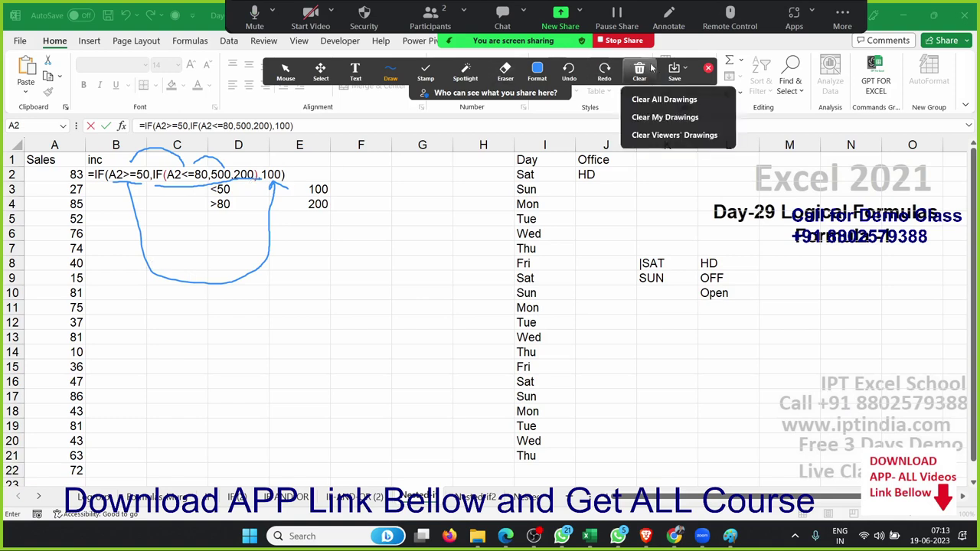
pyautogui.click(656, 117)
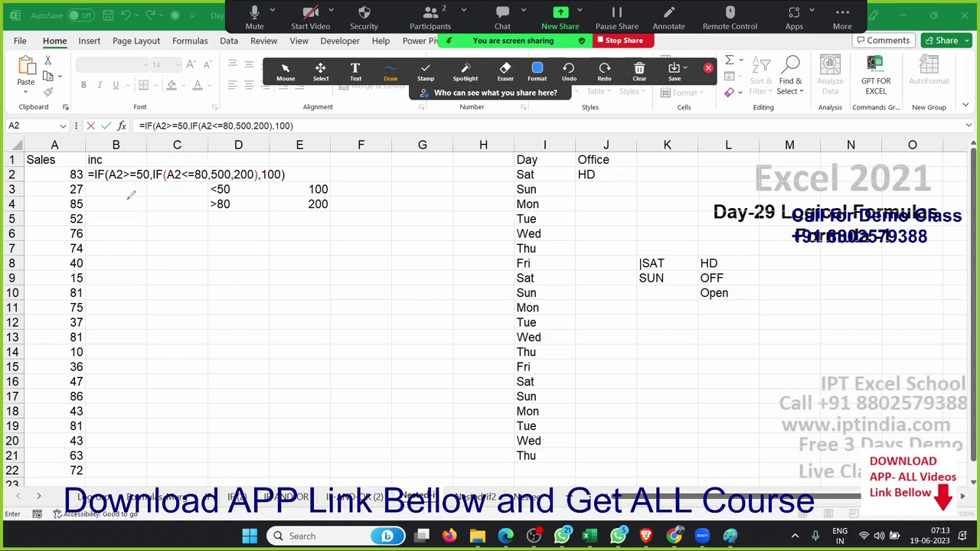
# - Commit the nested IF in B2 and fill it down to B22
pyautogui.click(708, 67)
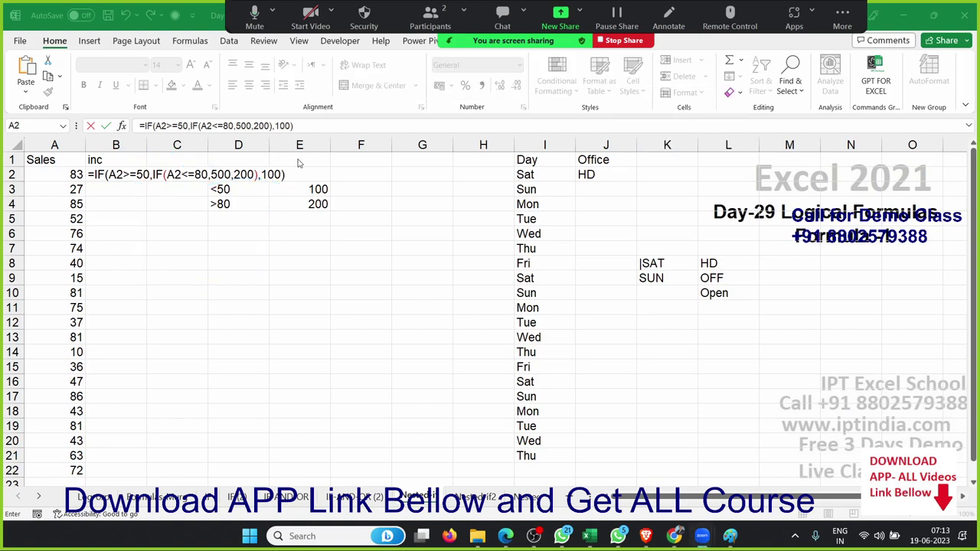
pyautogui.hotkey('ctrl', 'Return')
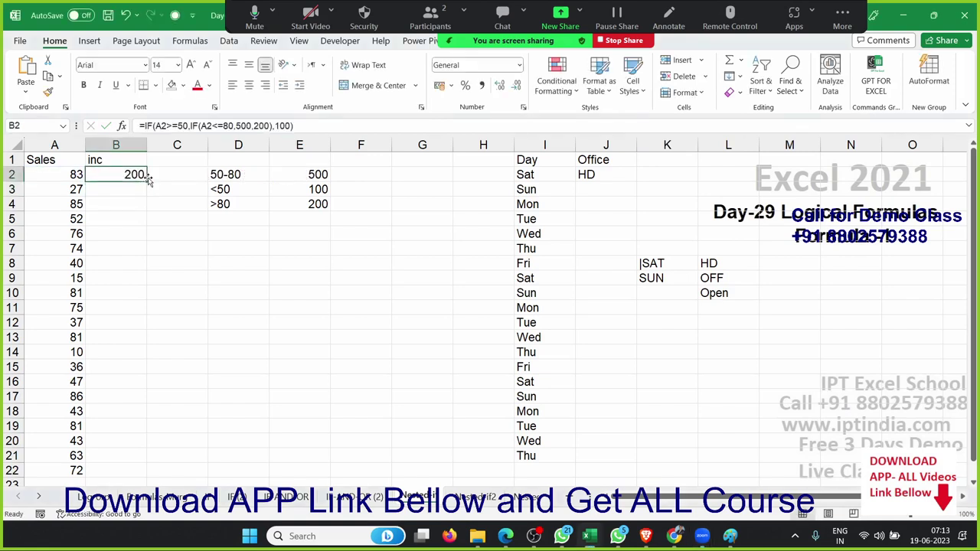
pyautogui.click(145, 186)
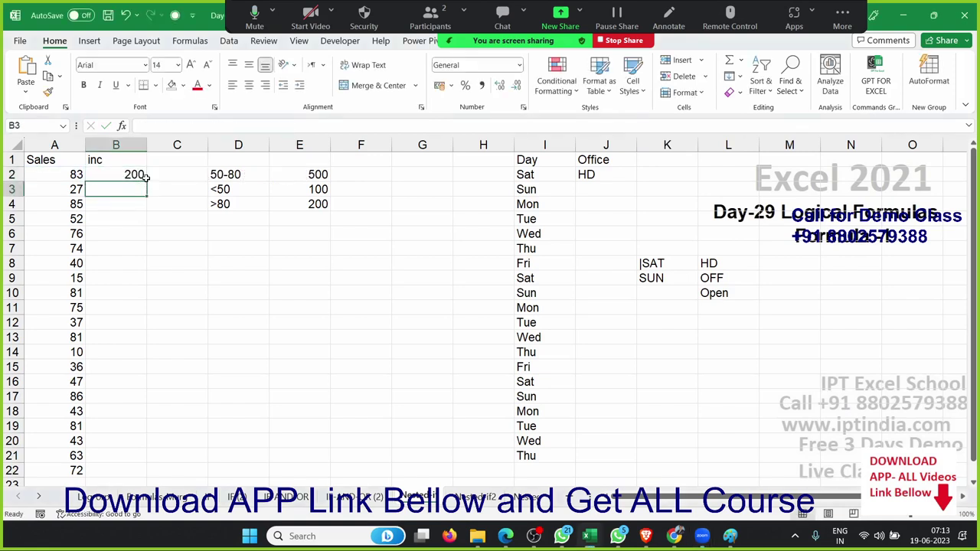
pyautogui.click(142, 174)
pyautogui.doubleClick(147, 177)
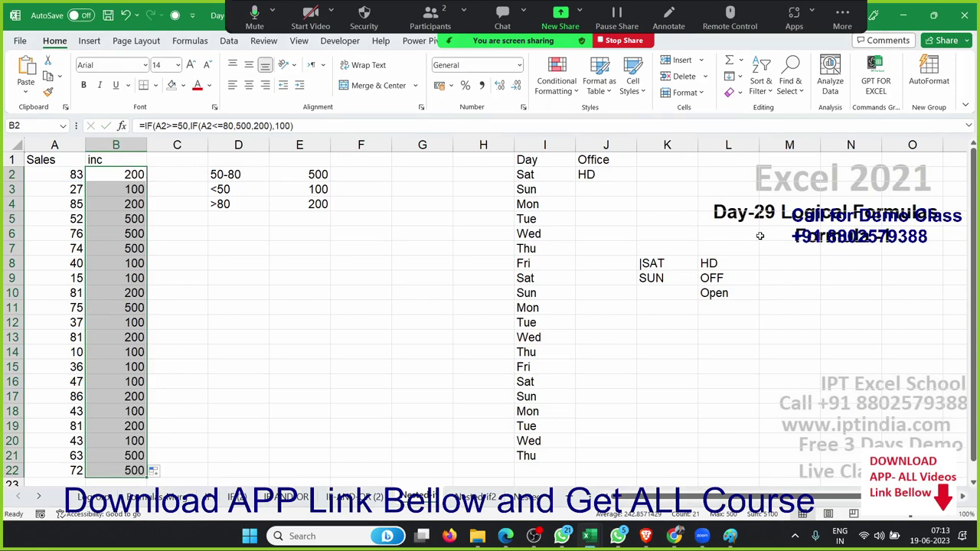
pyautogui.click(527, 175)
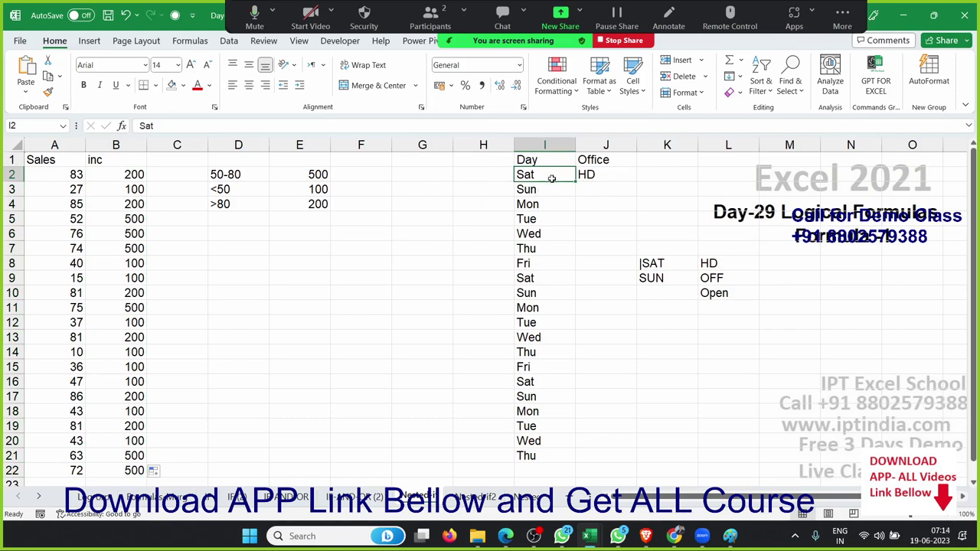
# - Review the SAT and Open lookup entries and clear the old formula in J2
pyautogui.click(671, 261)
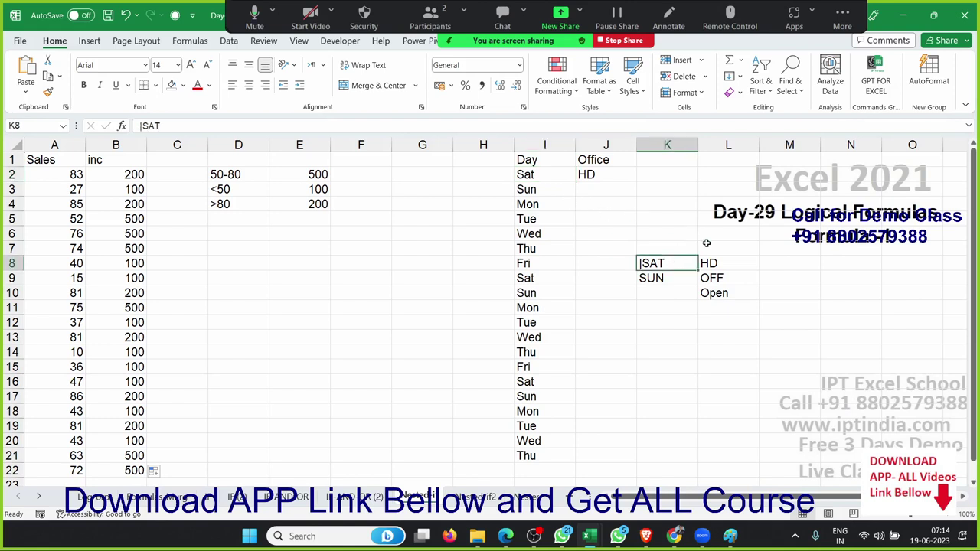
pyautogui.click(734, 252)
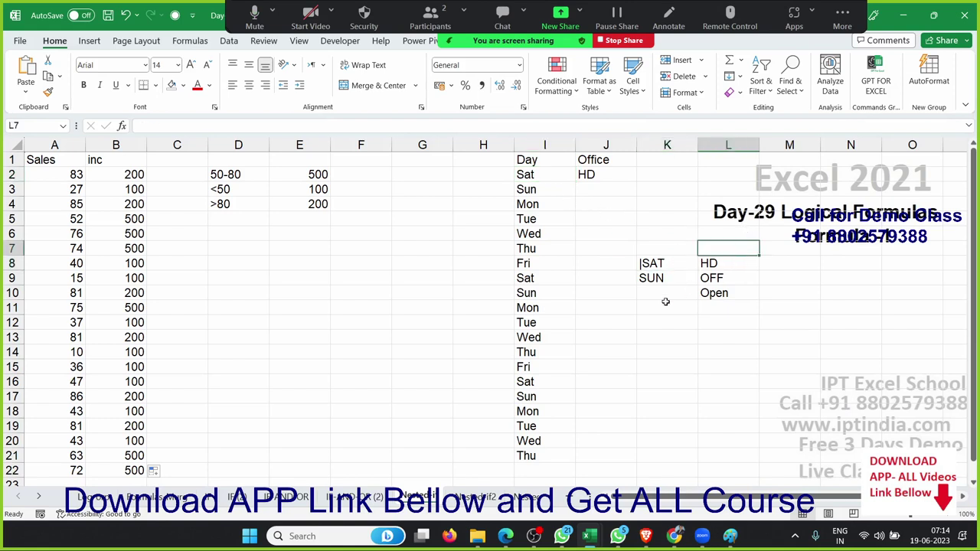
pyautogui.click(732, 293)
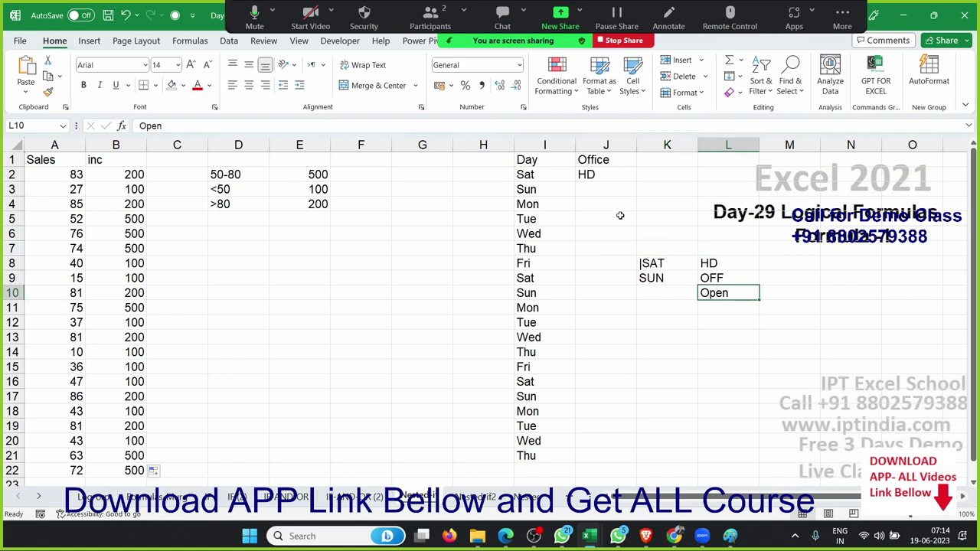
pyautogui.click(628, 171)
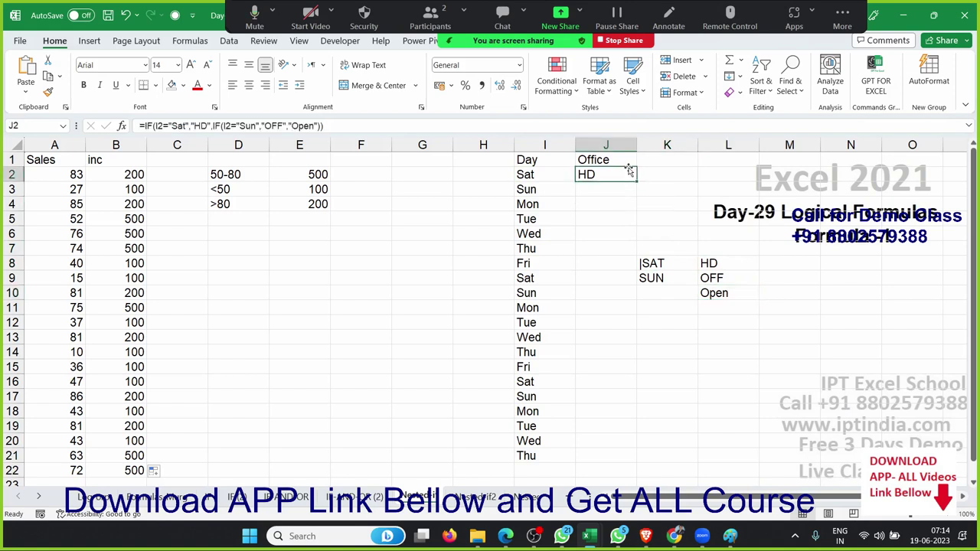
pyautogui.press('Delete')
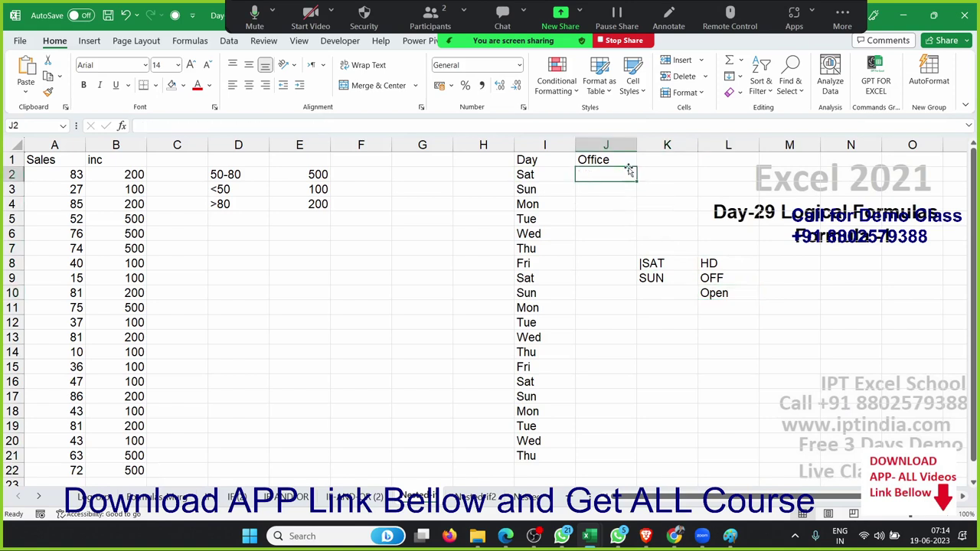
# - Enter =IF(I2="Sat","HD",IF(I2="Sun","OFF","OPEN")) in J2, accepting Excel's correction
pyautogui.write('=IF(')
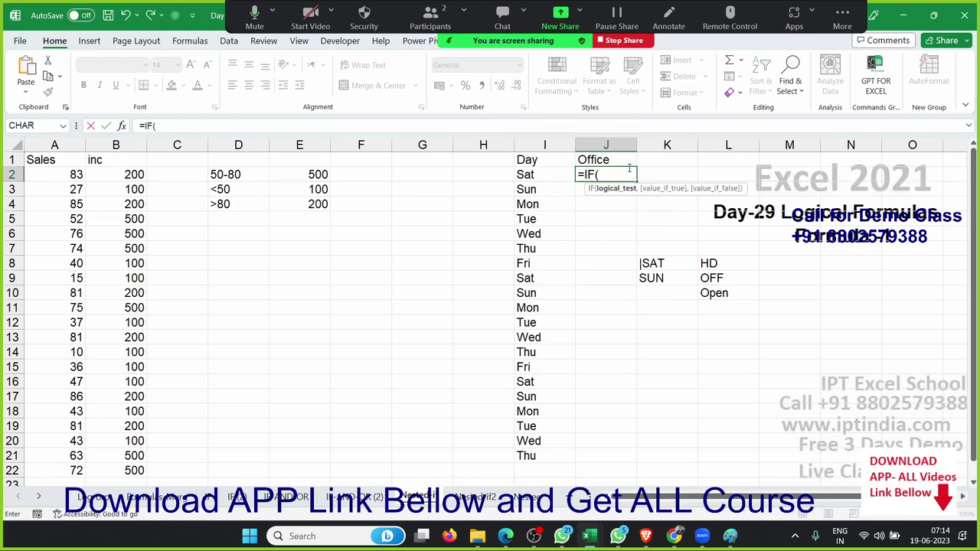
pyautogui.press('Left')
pyautogui.write('=')
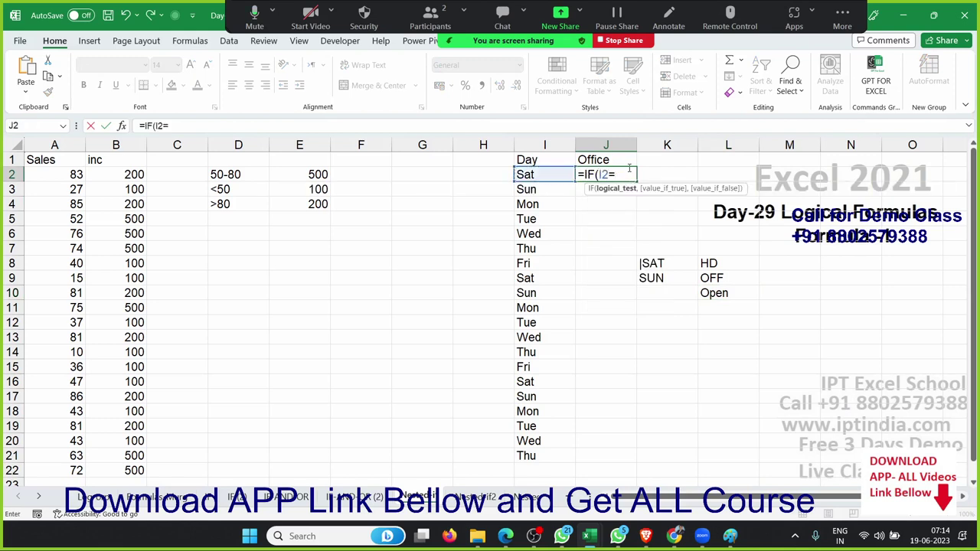
pyautogui.write('"Sat"')
pyautogui.write(',')
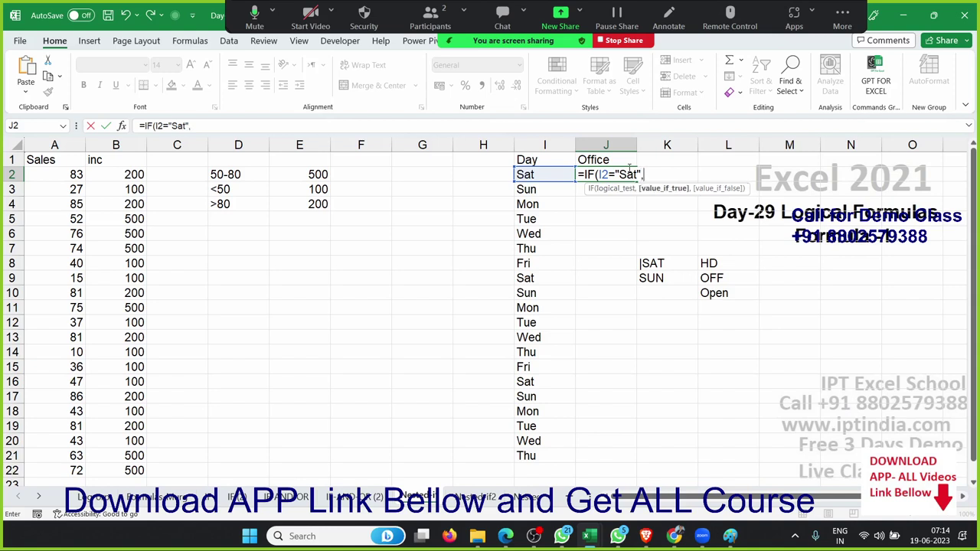
pyautogui.write('"H')
pyautogui.write('D"')
pyautogui.write(',i')
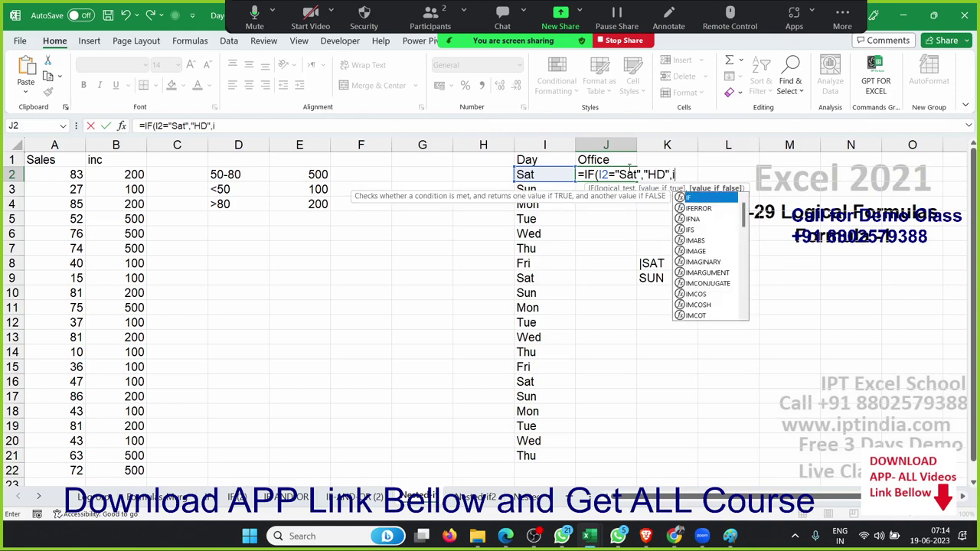
pyautogui.write('f')
pyautogui.press('Tab')
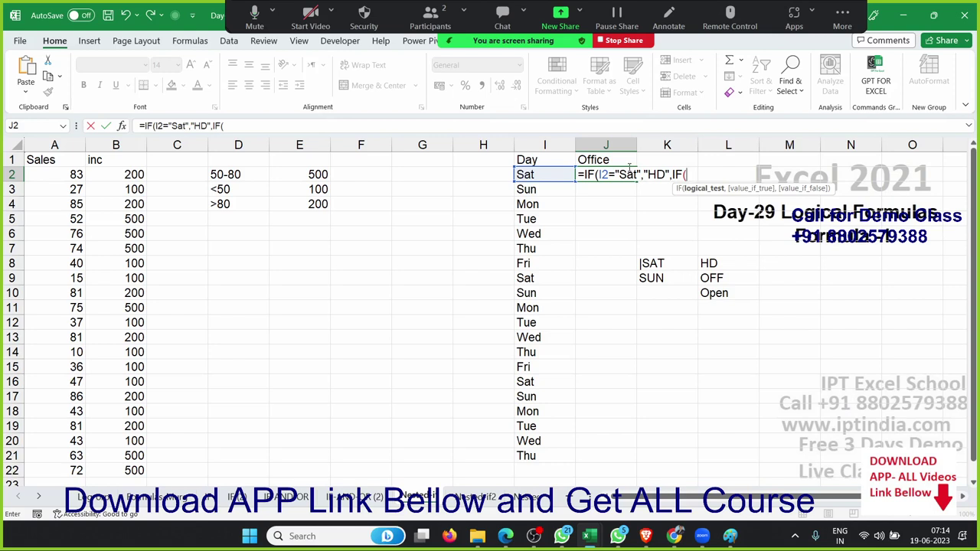
pyautogui.click(550, 173)
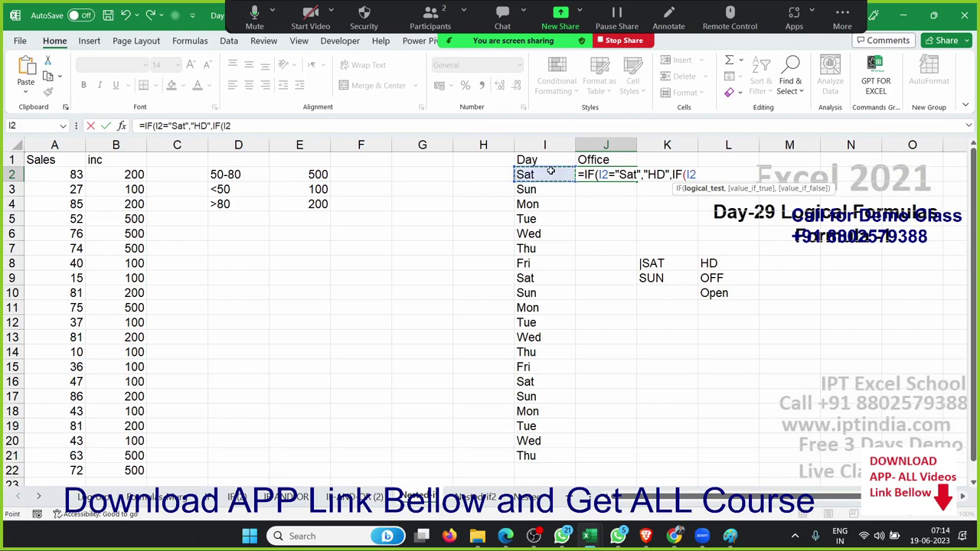
pyautogui.write('="')
pyautogui.write('Sun')
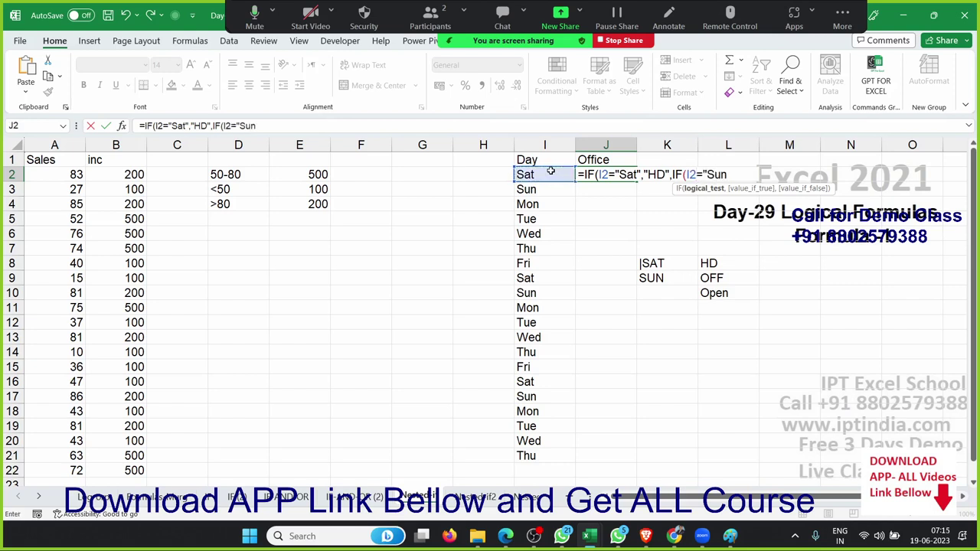
pyautogui.write('",')
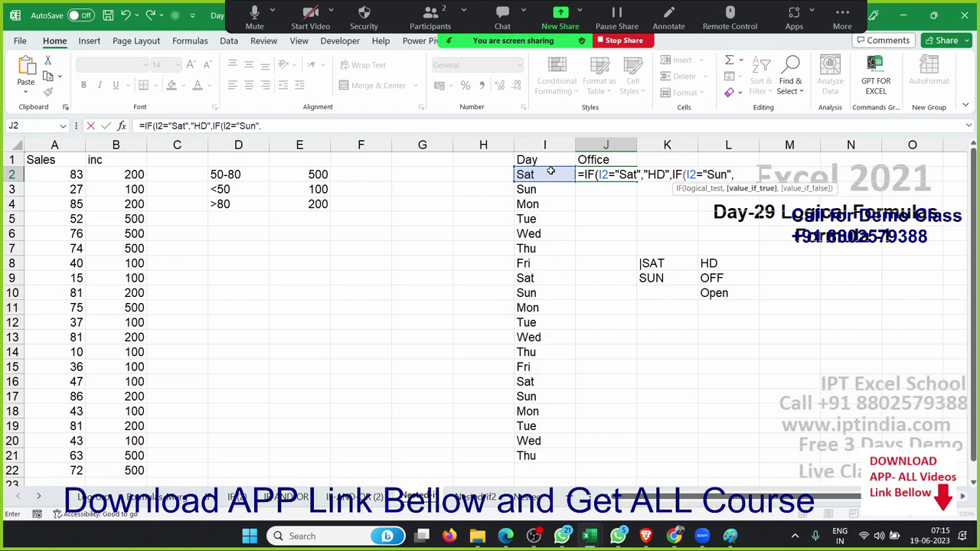
pyautogui.write('"')
pyautogui.write('OFF",')
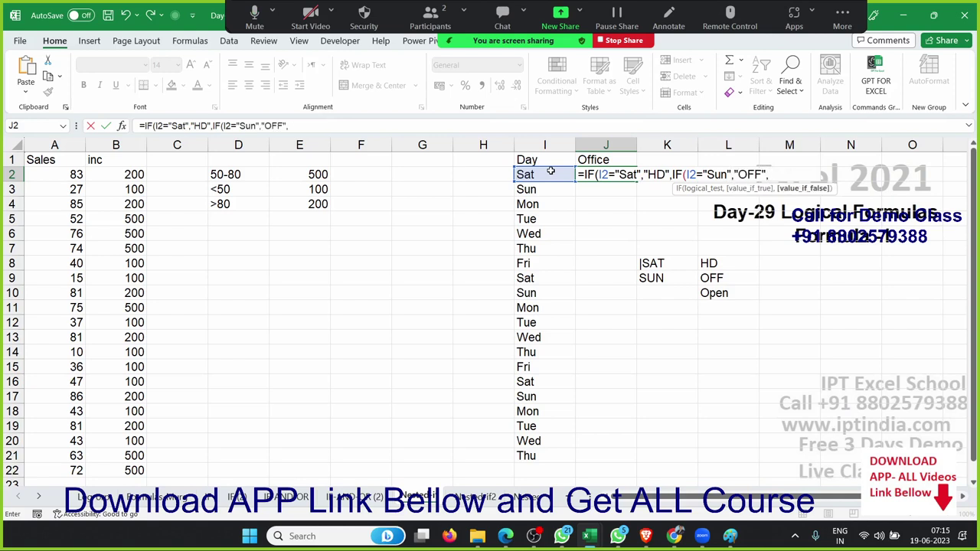
pyautogui.write('OPR')
pyautogui.press('BackSpace')
pyautogui.write('EN"')
pyautogui.press('Return')
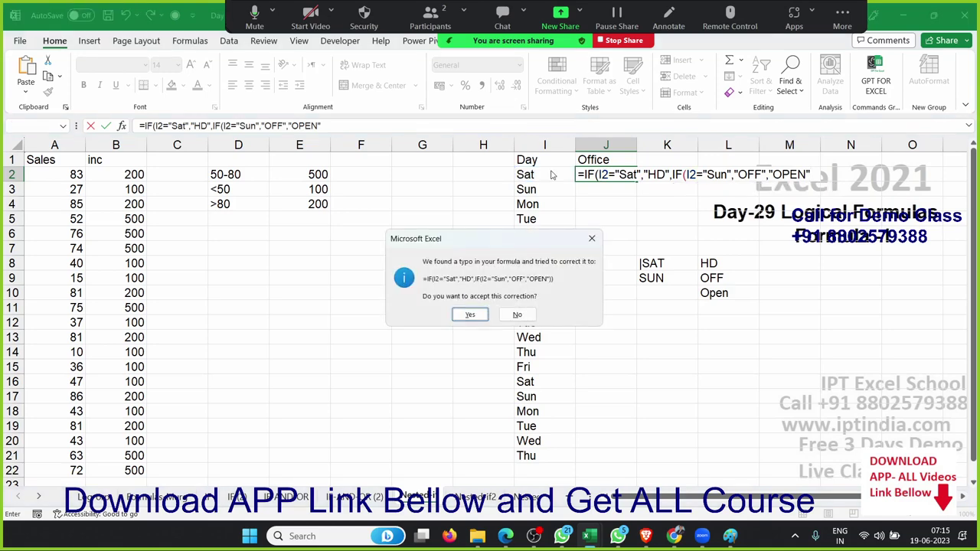
pyautogui.press('Return')
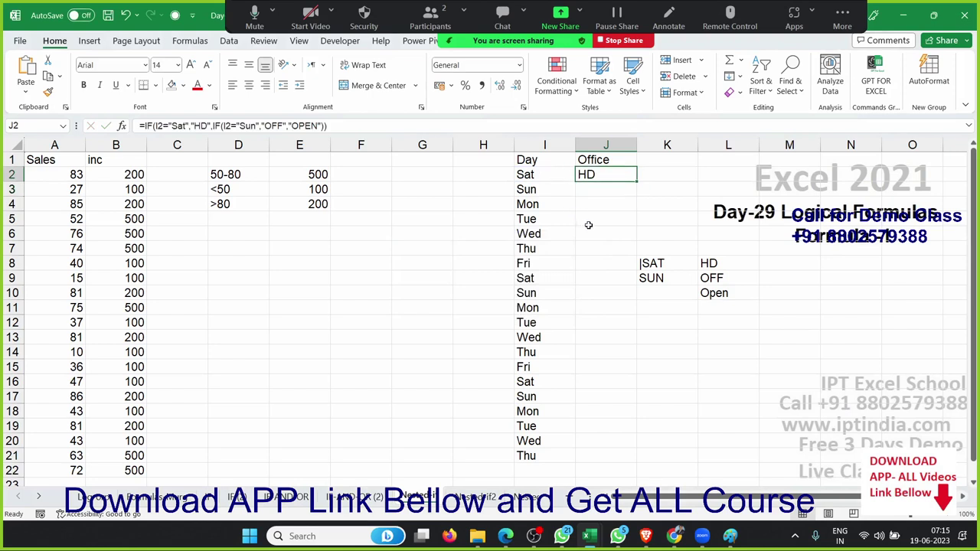
# - Fill the J2 formula down to J21 and switch to the Nested if2 sheet
pyautogui.moveTo(635, 183); pyautogui.dragTo(634, 184)
pyautogui.doubleClick(635, 183)
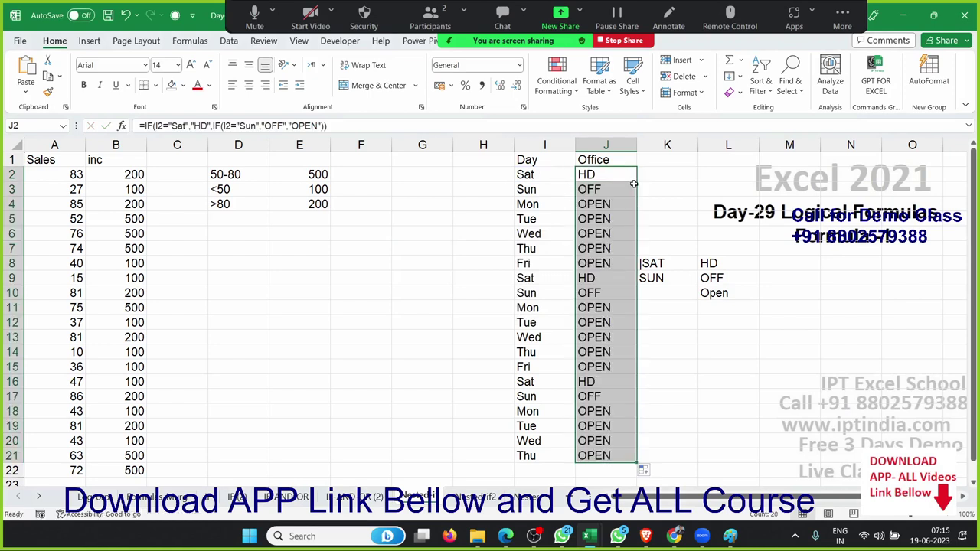
pyautogui.click(470, 497)
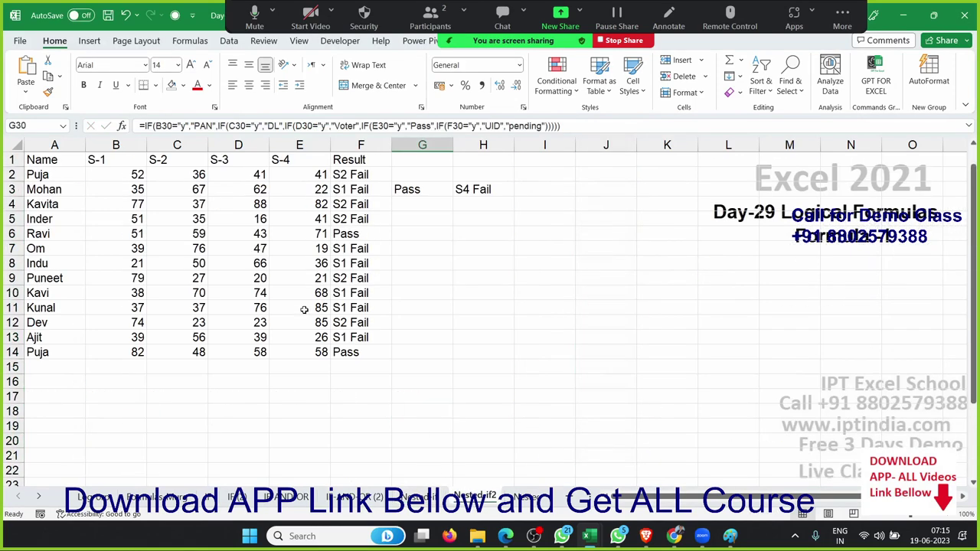
# - Clear the existing Result formulas in F2:F14
pyautogui.click(342, 174)
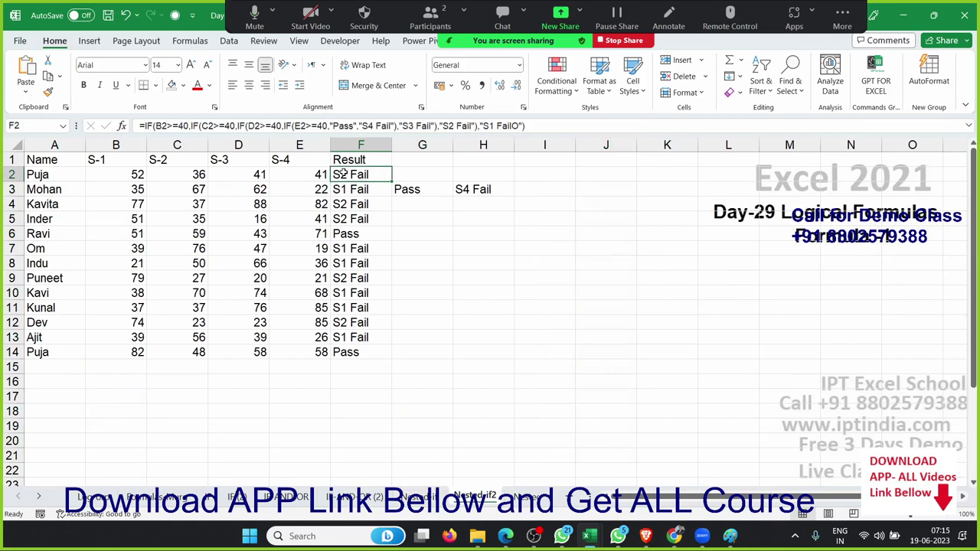
pyautogui.hotkey('ctrl', 'shift', 'Down')
pyautogui.press('Delete')
pyautogui.press('Left')
pyautogui.press('Left')
pyautogui.press('Left')
pyautogui.press('Left')
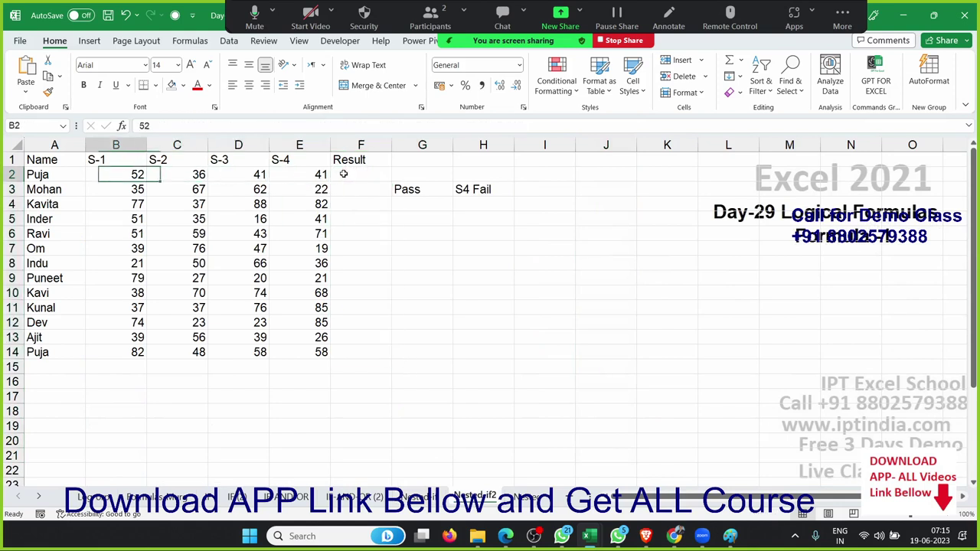
pyautogui.hotkey('shift', 'Right')
pyautogui.hotkey('shift', 'Right')
pyautogui.hotkey('shift', 'Right')
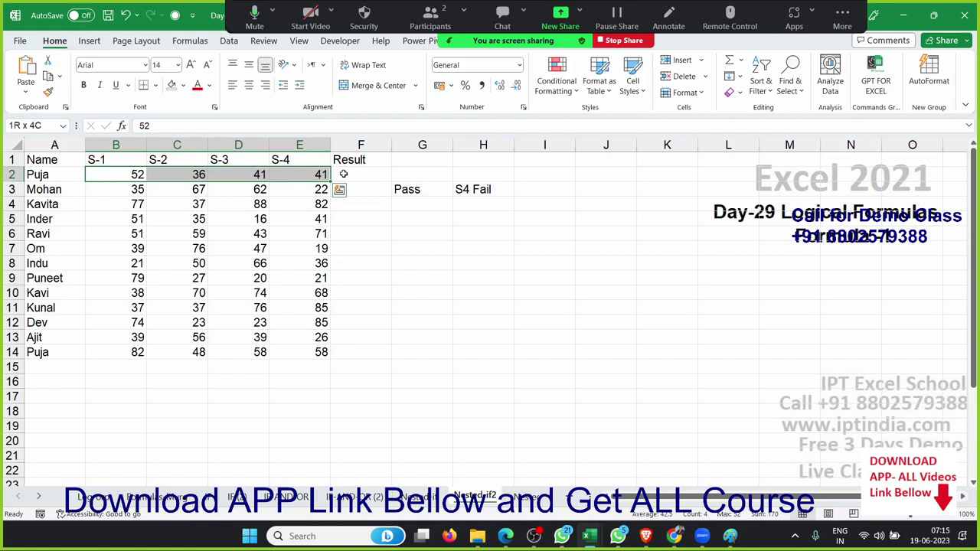
pyautogui.hotkey('shift', 'Left')
pyautogui.hotkey('shift', 'Left')
pyautogui.hotkey('shift', 'Left')
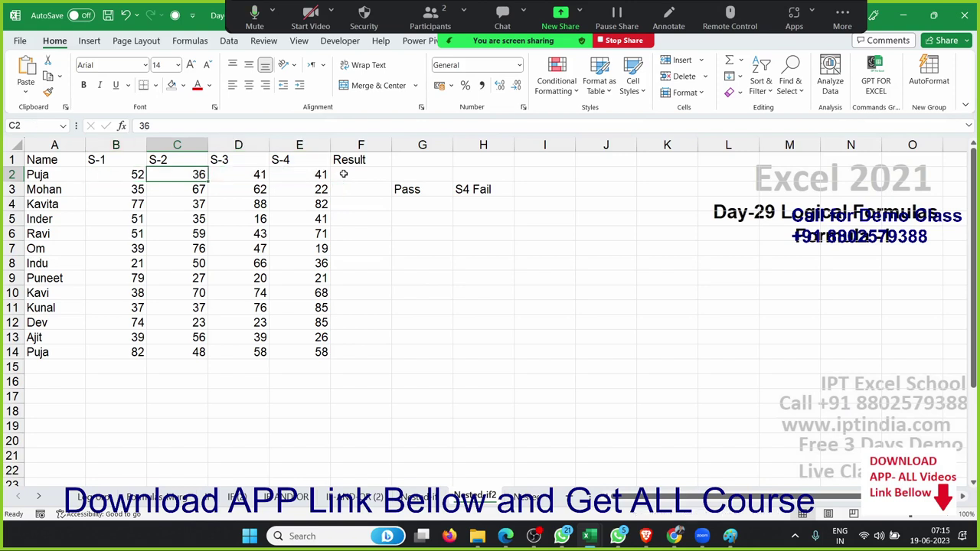
# - Clear the Pass and S4 Fail notes beside the table and start an IF in F2
pyautogui.press('Right')
pyautogui.press('Right')
pyautogui.press('Right')
pyautogui.press('Right')
pyautogui.press('Right')
pyautogui.hotkey('shift', 'Down')
pyautogui.hotkey('shift', 'Down')
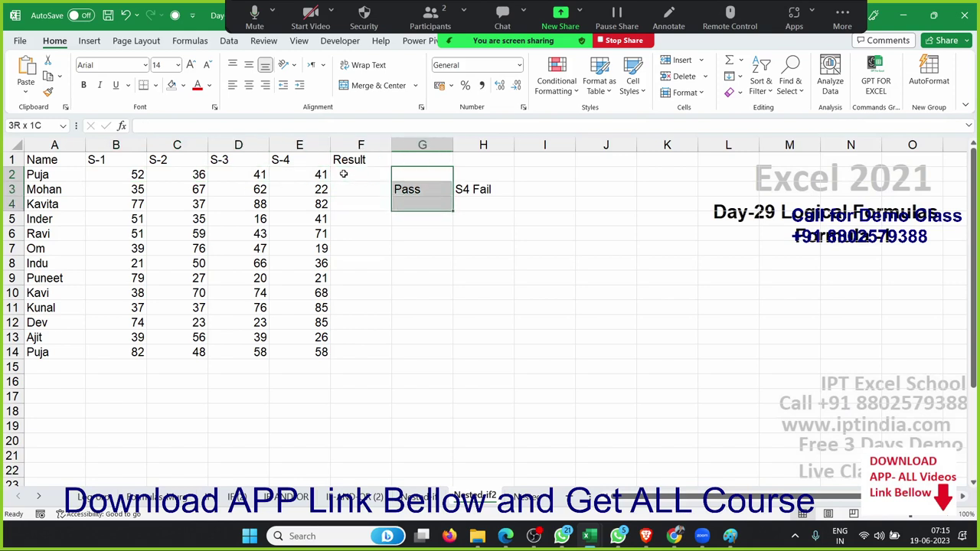
pyautogui.hotkey('shift', 'Right')
pyautogui.press('Delete')
pyautogui.press('Left')
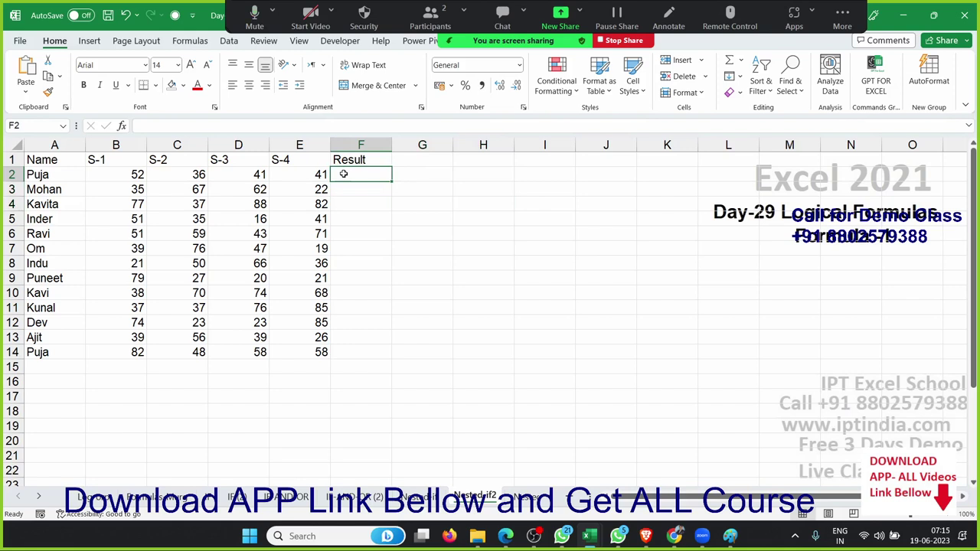
pyautogui.write('=')
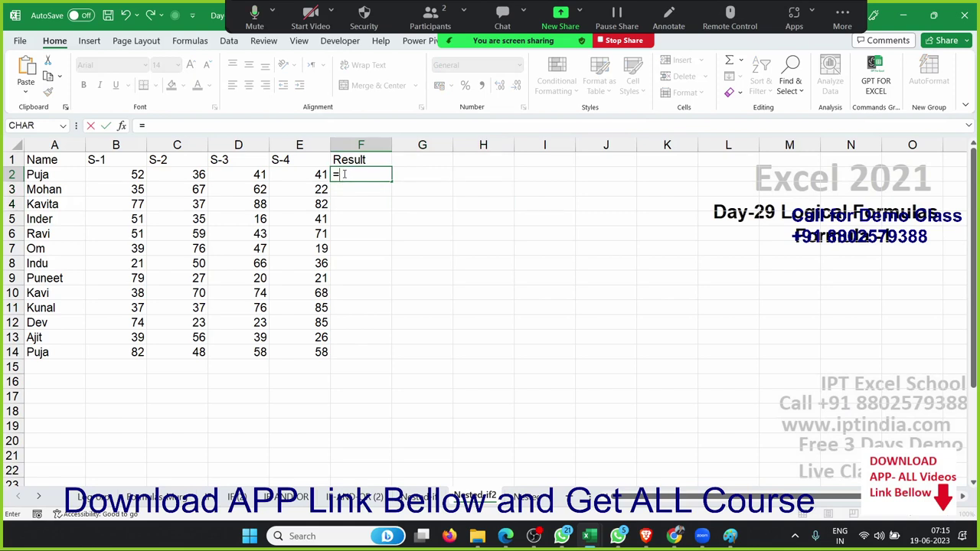
pyautogui.write('IF(')
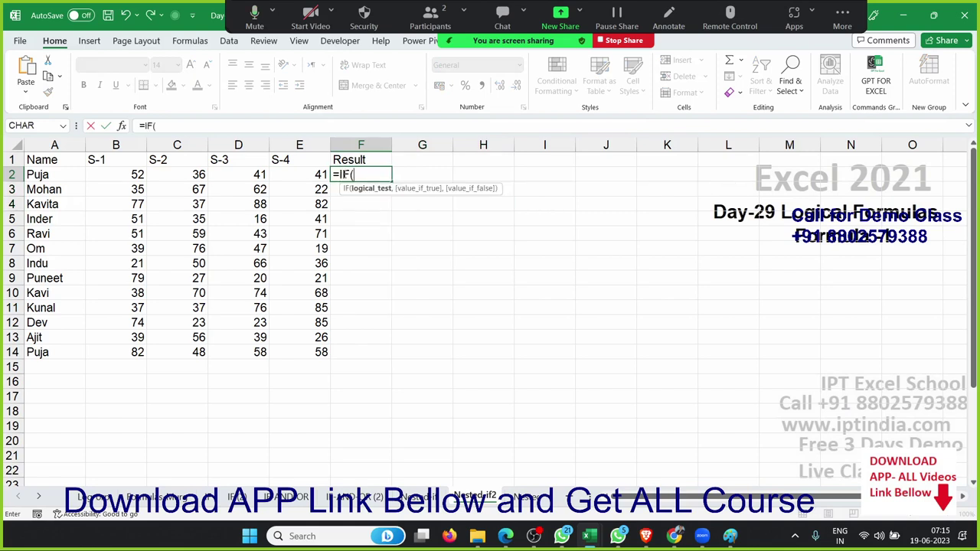
# - Build F2's nested tests B2>=30, C2>=30 and D2>=30
pyautogui.press('Left')
pyautogui.press('Left')
pyautogui.press('Left')
pyautogui.press('Left')
pyautogui.press('Left')
pyautogui.press('Right')
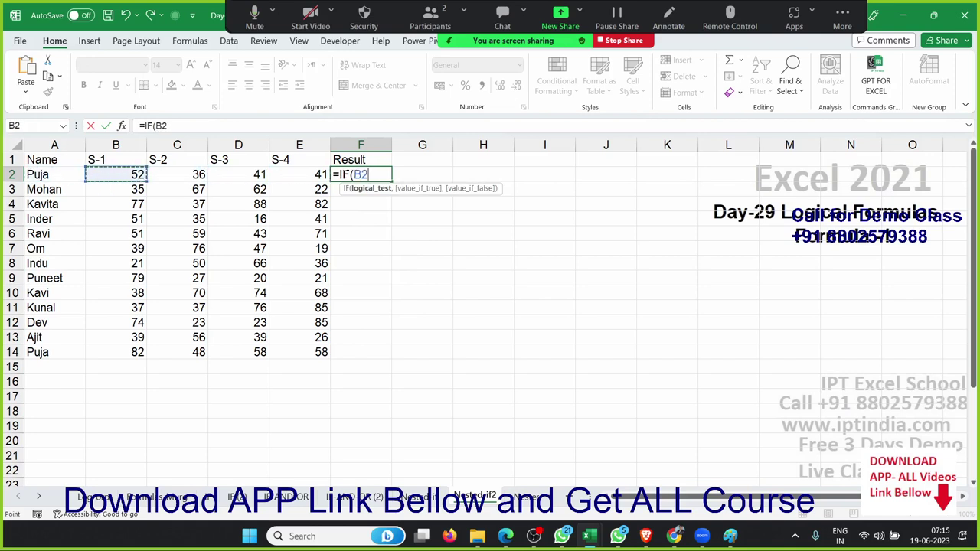
pyautogui.write('>')
pyautogui.write('=0')
pyautogui.press('BackSpace')
pyautogui.write('30')
pyautogui.write(',"PA')
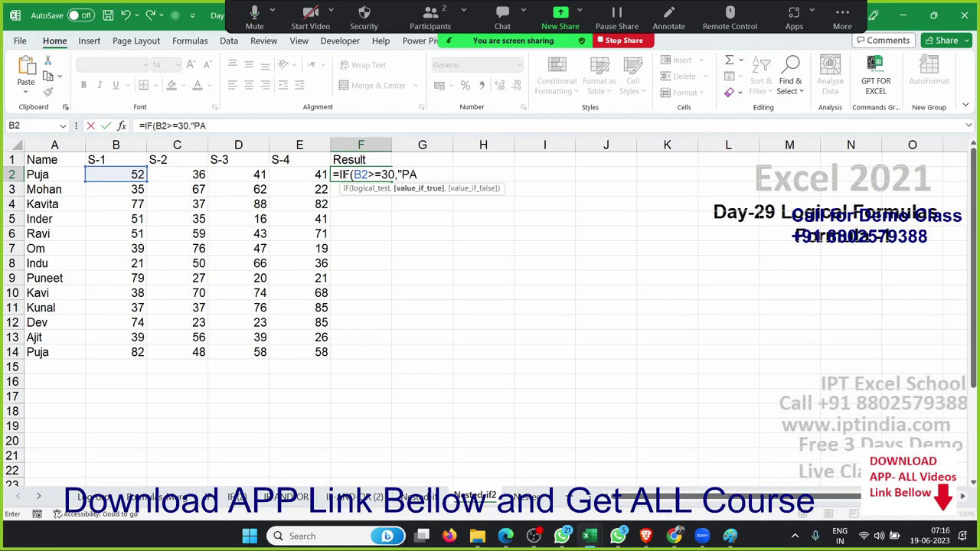
pyautogui.press('BackSpace')
pyautogui.press('BackSpace')
pyautogui.press('BackSpace')
pyautogui.write('IF(')
pyautogui.press('Left')
pyautogui.press('Left')
pyautogui.press('Left')
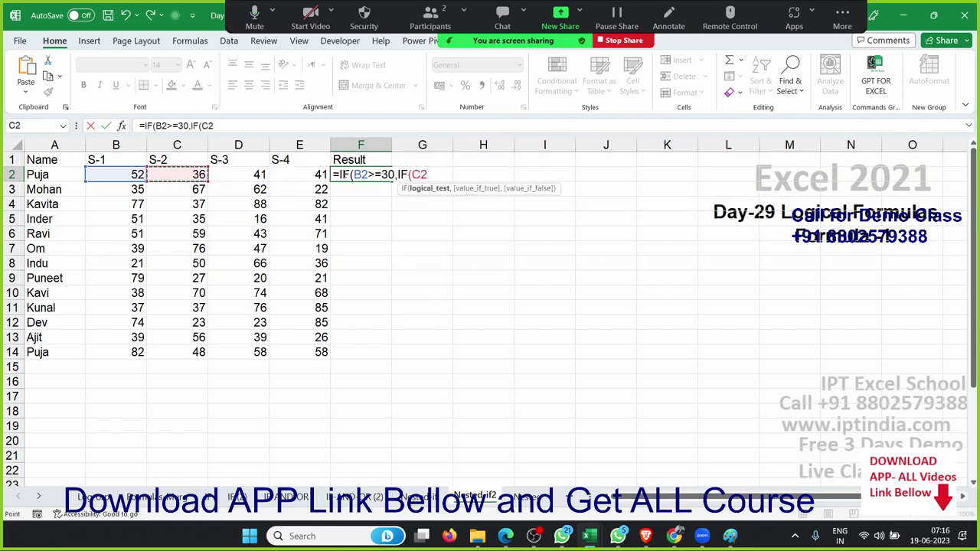
pyautogui.write('>=3')
pyautogui.write('0,IF(')
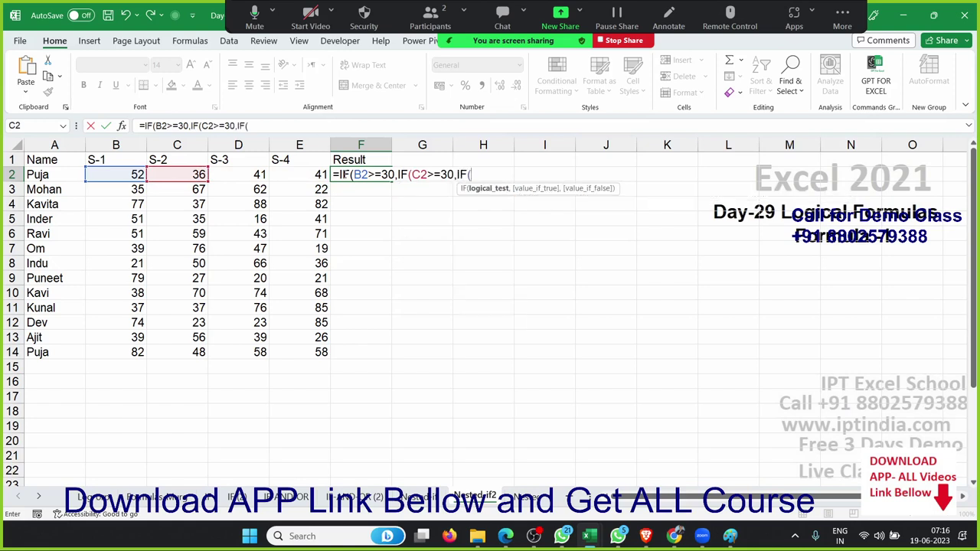
pyautogui.press('Left')
pyautogui.press('Left')
pyautogui.write('>=')
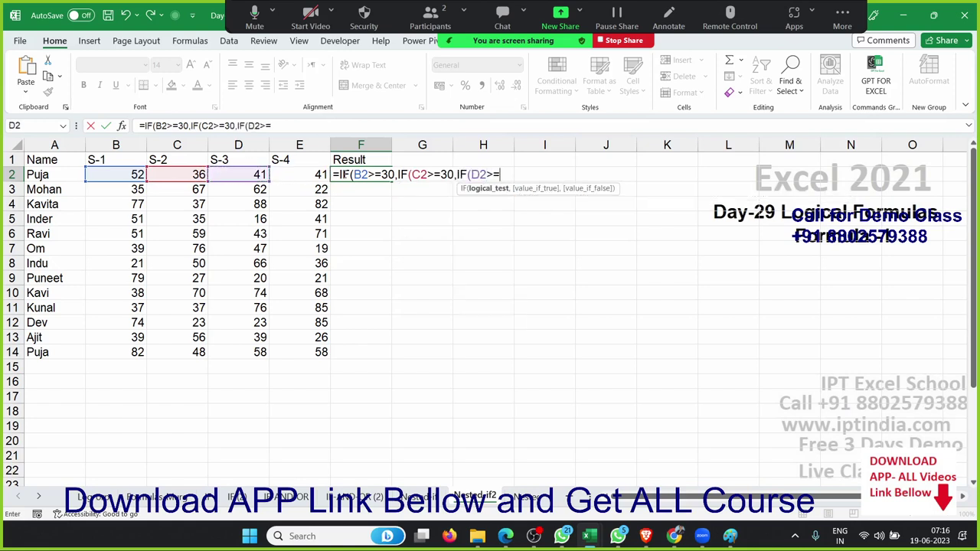
pyautogui.write('30,')
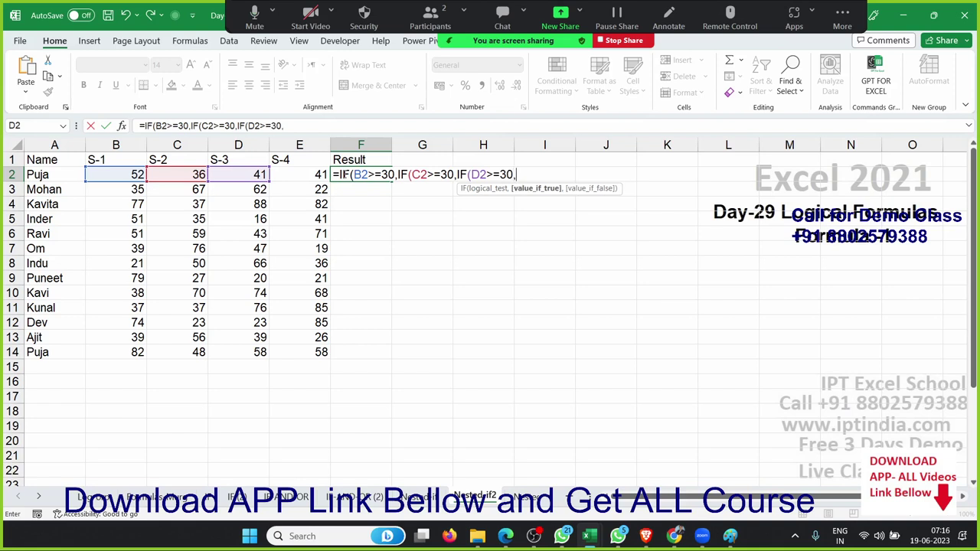
pyautogui.write('IF(')
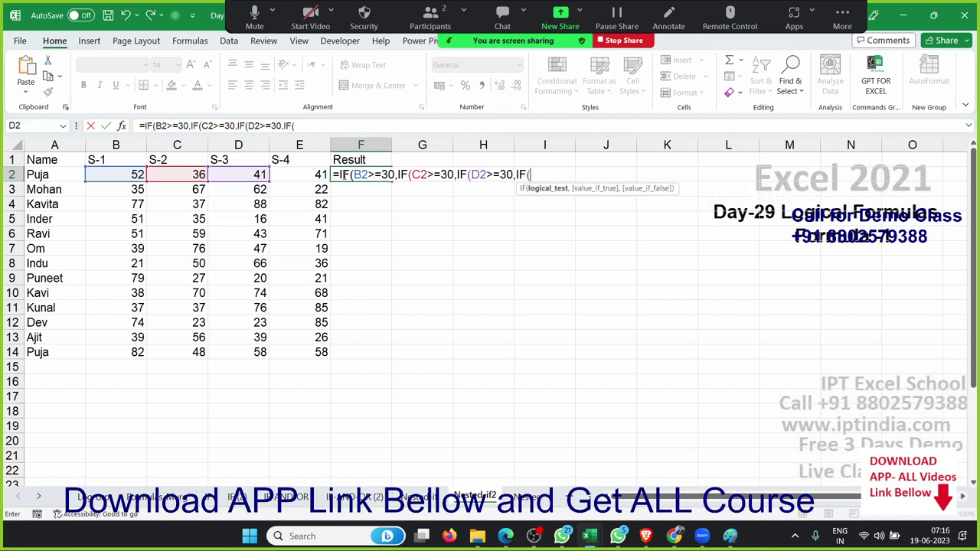
# - Finish with E2>=40 returning Pass, otherwise S4 Fail, S3 Fail, S2 Fail or S1 Fail
pyautogui.click(238, 175)
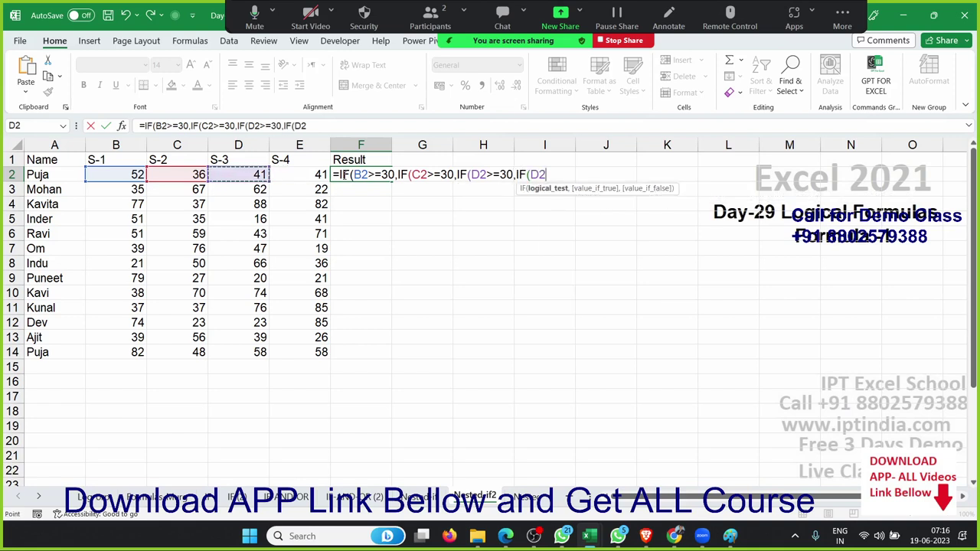
pyautogui.press('Right')
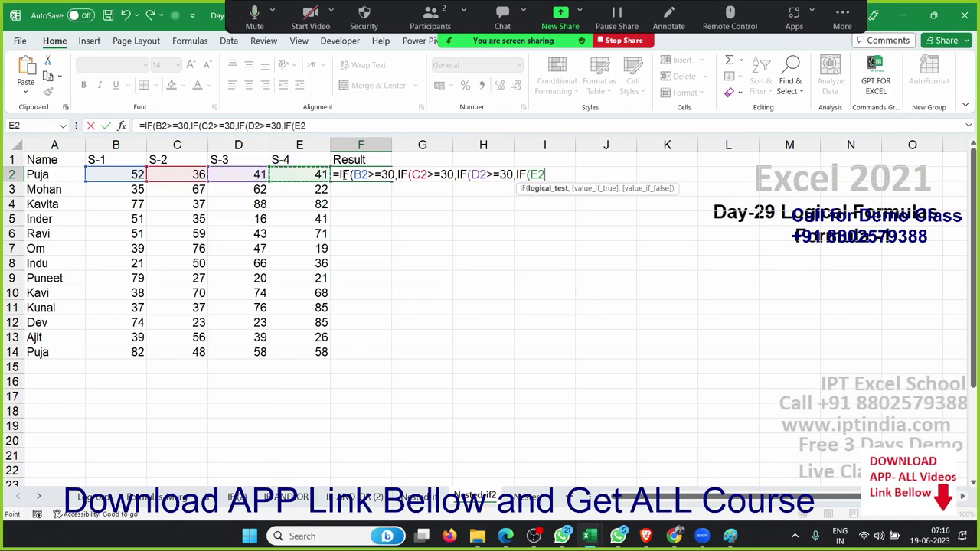
pyautogui.write('>=')
pyautogui.write('40')
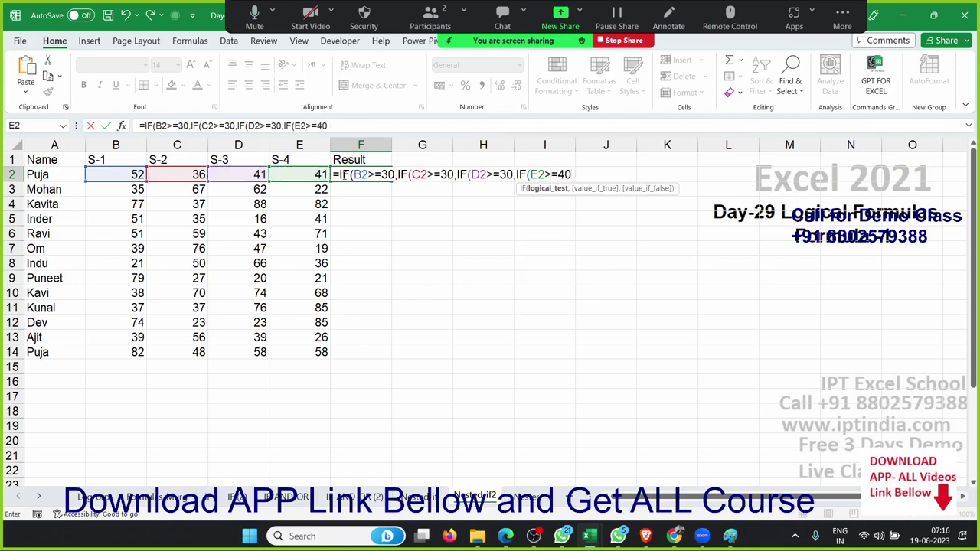
pyautogui.write(',')
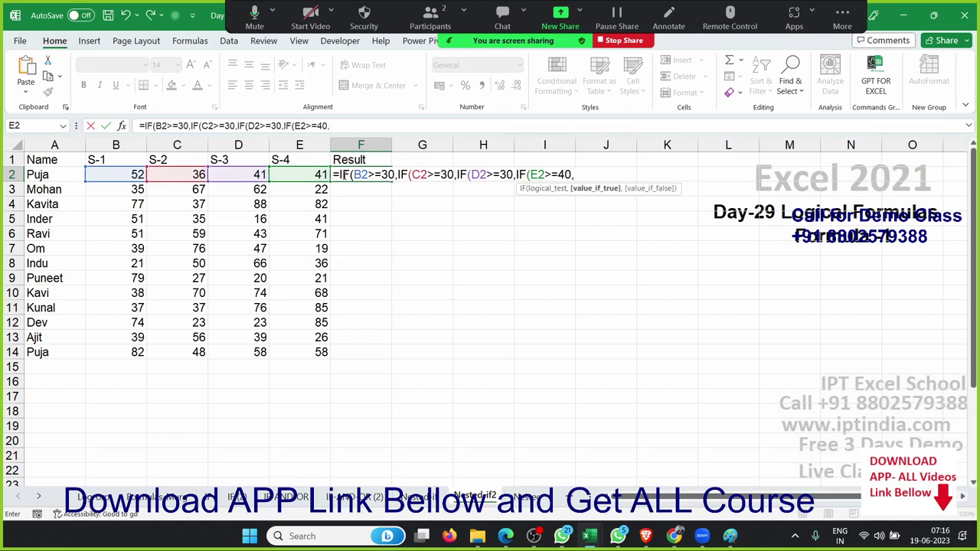
pyautogui.write('"Pass"')
pyautogui.write(',"')
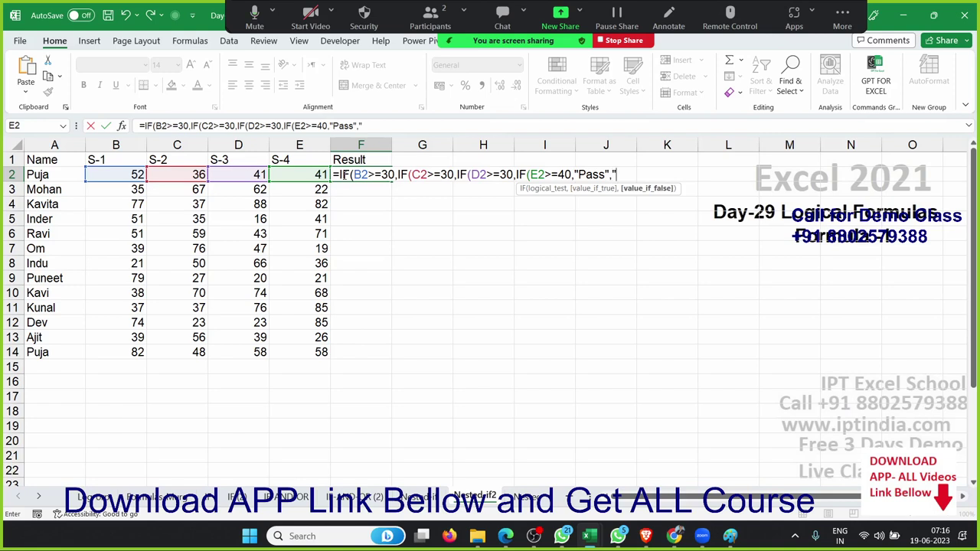
pyautogui.write('S4 F')
pyautogui.write('ail')
pyautogui.write(')')
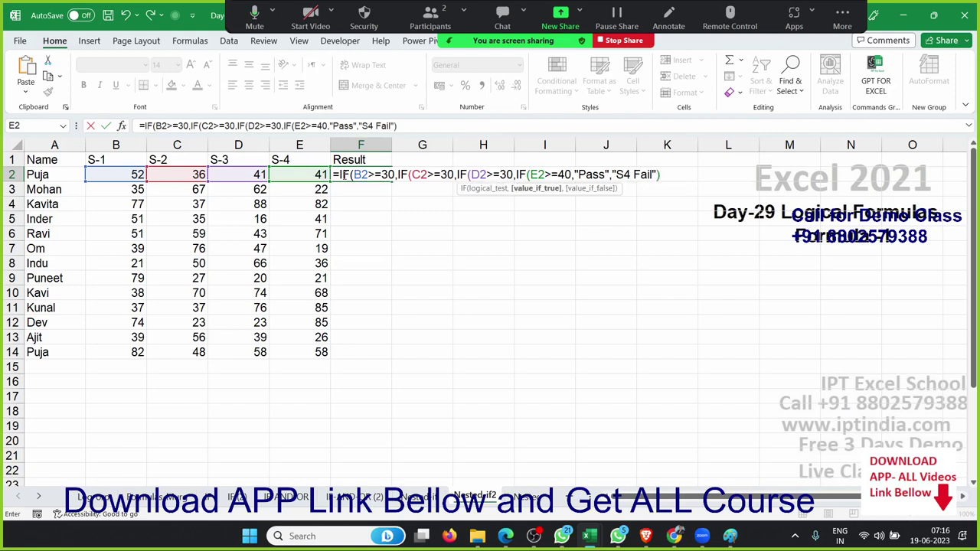
pyautogui.write(',')
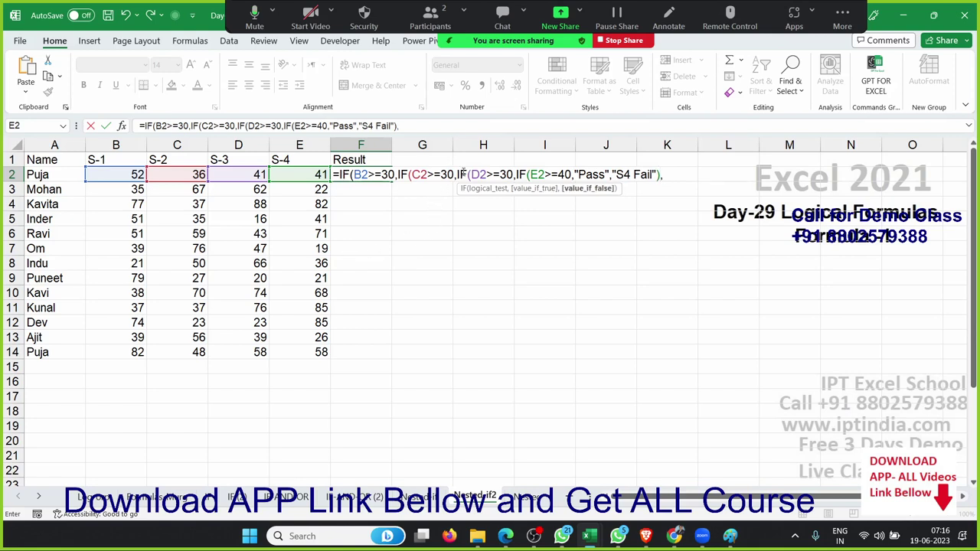
pyautogui.write('"S')
pyautogui.write('3 Fail"')
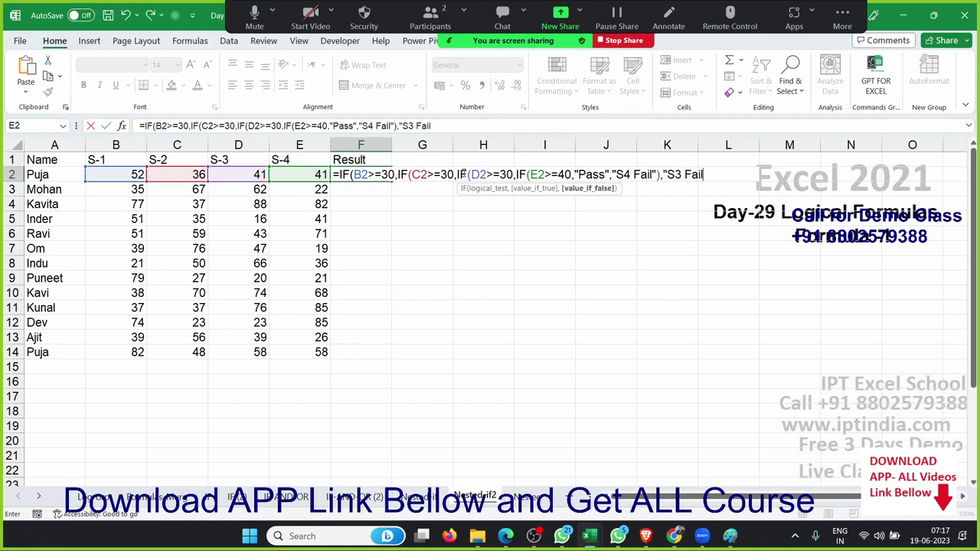
pyautogui.write(')')
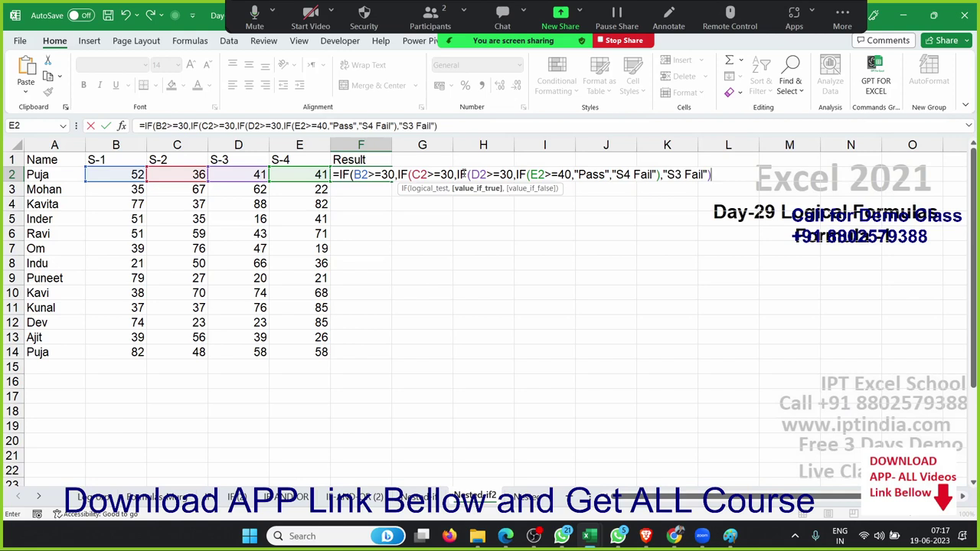
pyautogui.write(',"')
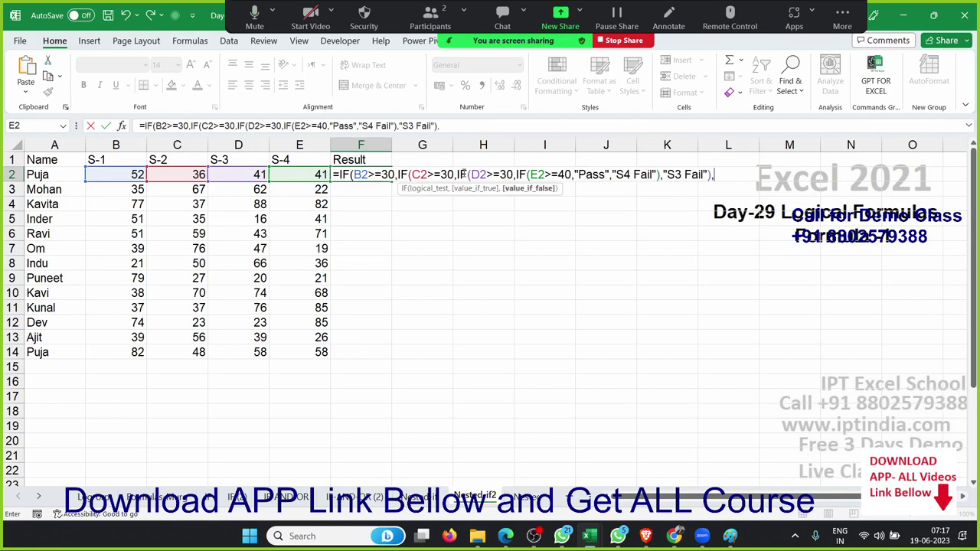
pyautogui.write('s2')
pyautogui.press('BackSpace')
pyautogui.press('BackSpace')
pyautogui.write('S2')
pyautogui.write(' Fail"')
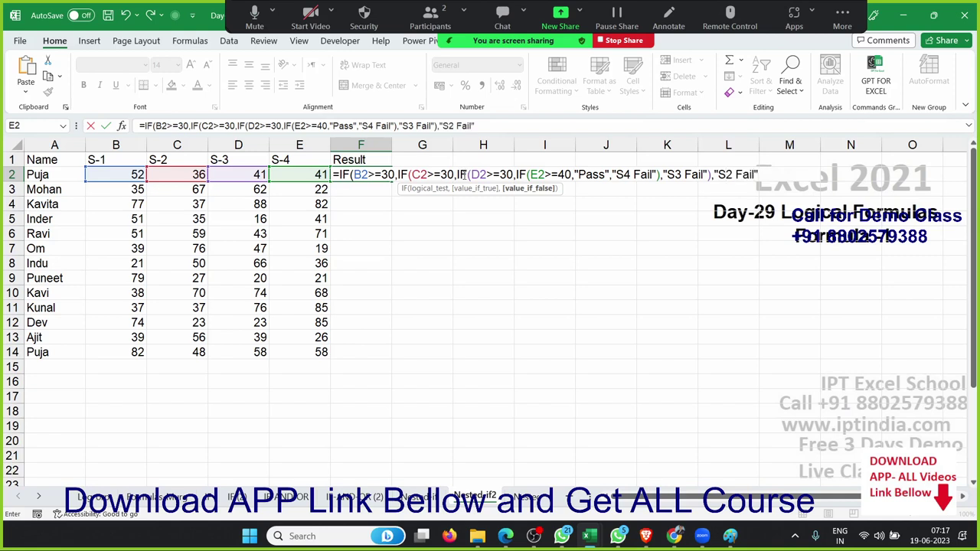
pyautogui.write('),')
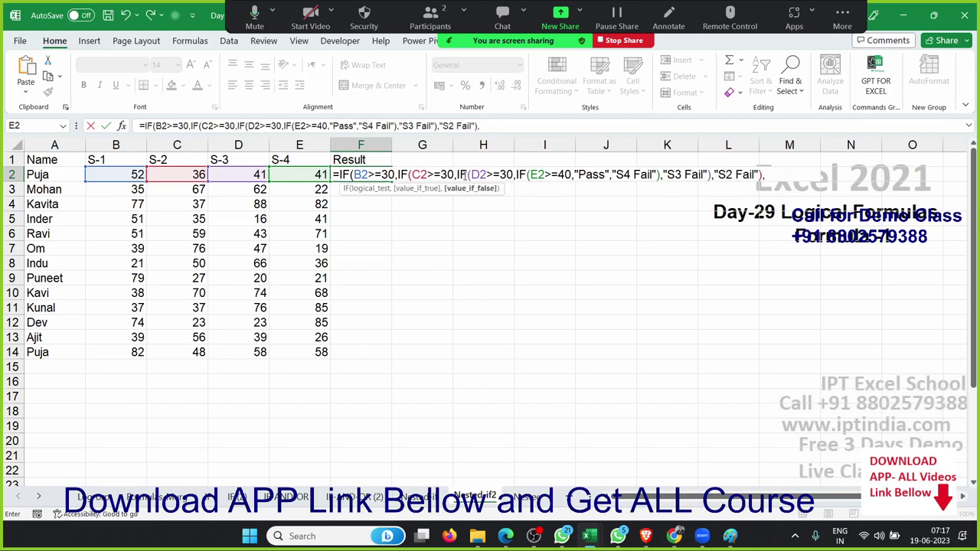
pyautogui.write('"S1')
pyautogui.write(' Fail"')
pyautogui.write(')')
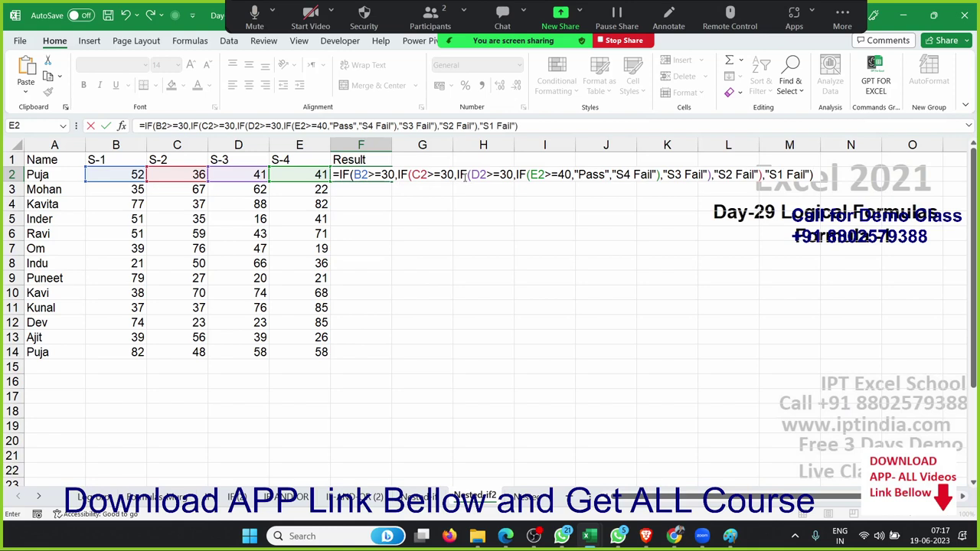
pyautogui.press('Return')
pyautogui.press('Up')
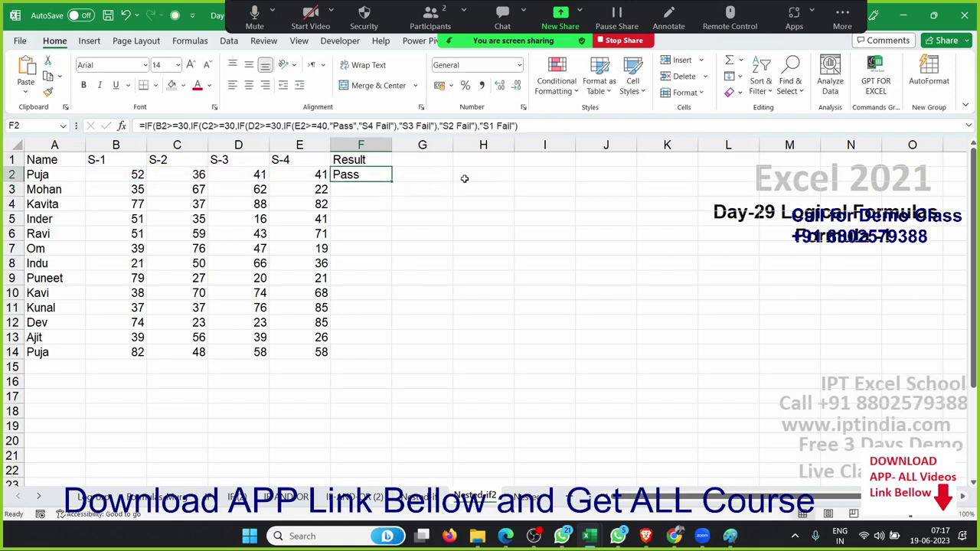
# - Copy F2's formula down to F14, giving Pass, S4 Fail, S3 Fail, S1 Fail or S2 Fail
pyautogui.doubleClick(391, 181)
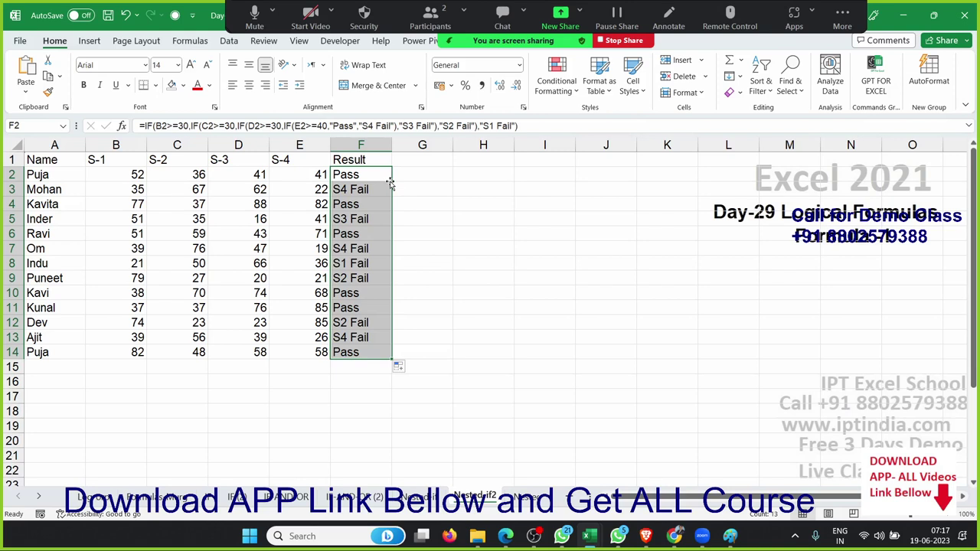
pyautogui.press('Up')
pyautogui.press('Right')
pyautogui.press('Down')
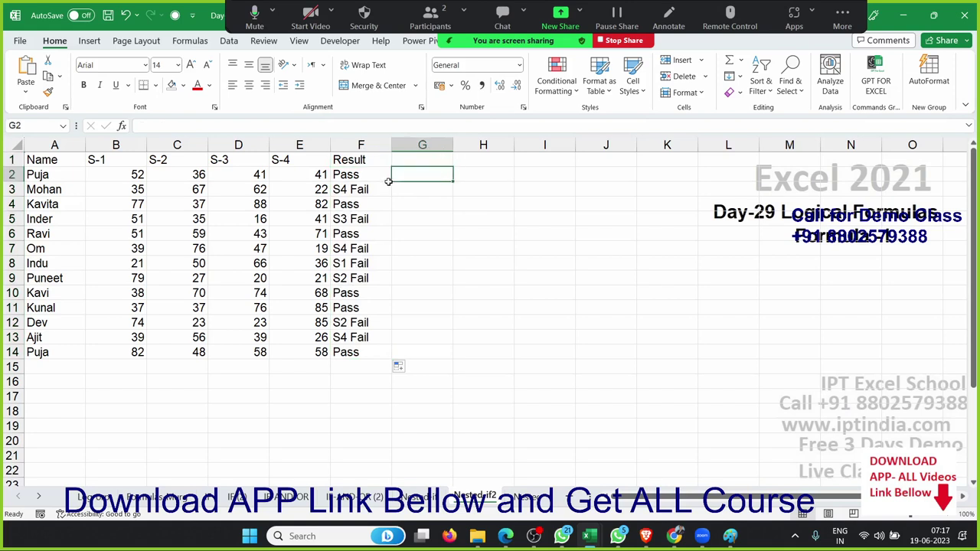
# - Rewrite G2 as =IF(B2>=30,"Pass","S1 Fail") to test the S-1 score
pyautogui.press('F2')
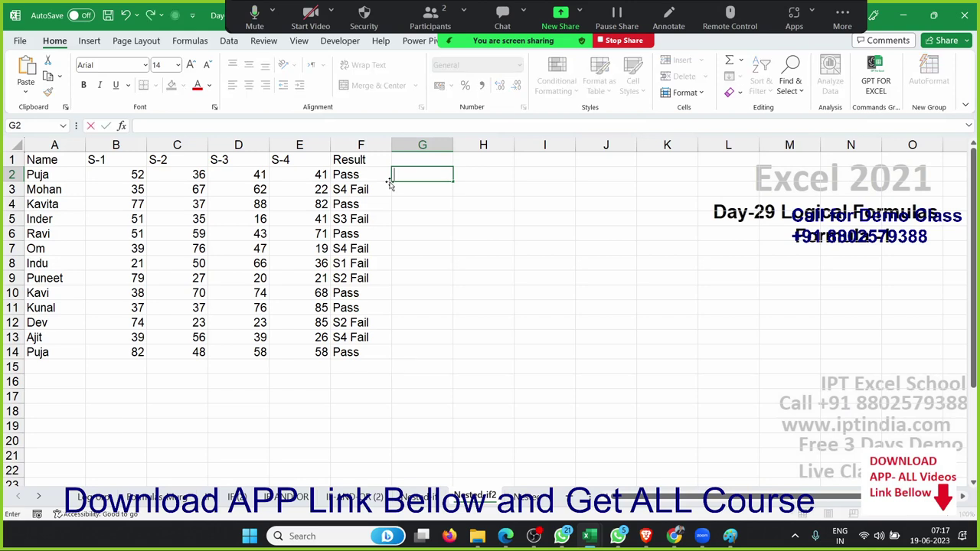
pyautogui.write('=IF(')
pyautogui.press('Left')
pyautogui.press('Left')
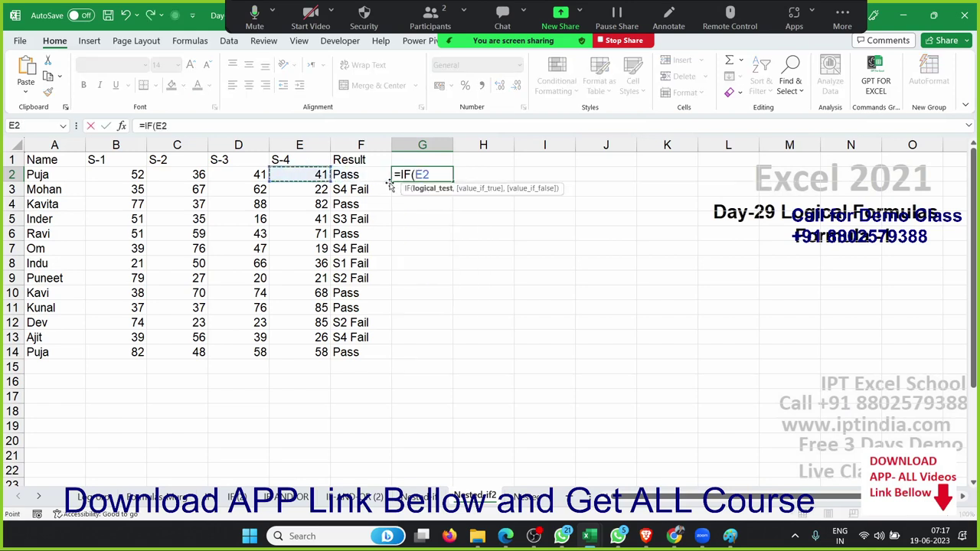
pyautogui.press('Left')
pyautogui.press('Left')
pyautogui.press('Left')
pyautogui.write('>')
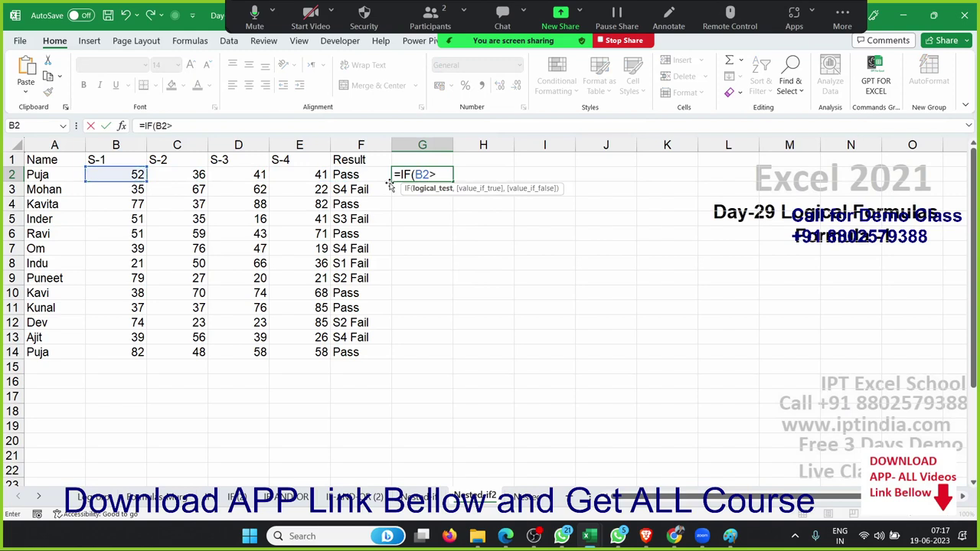
pyautogui.write('=30')
pyautogui.write('m"Pass')
pyautogui.press('BackSpace')
pyautogui.press('BackSpace')
pyautogui.press('BackSpace')
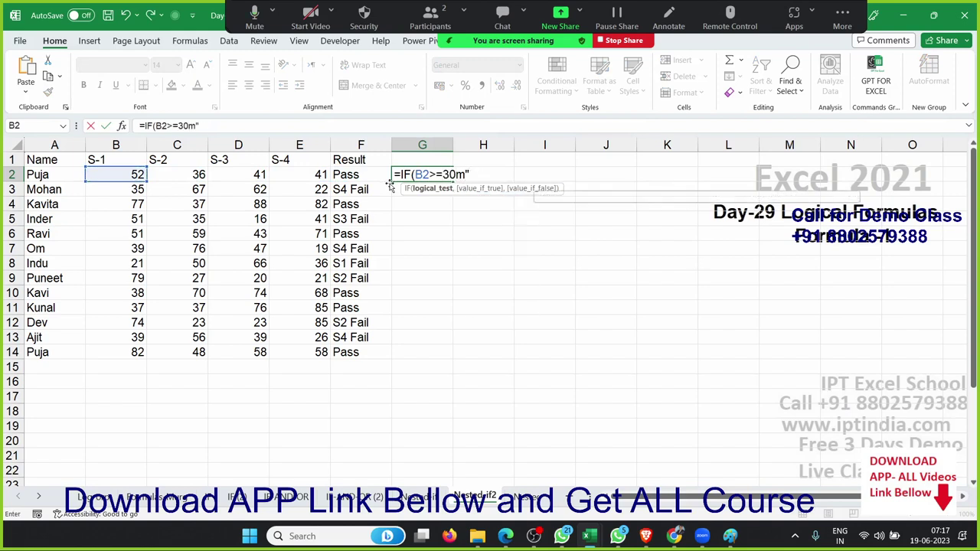
pyautogui.press('BackSpace')
pyautogui.press('BackSpace')
pyautogui.write(',"')
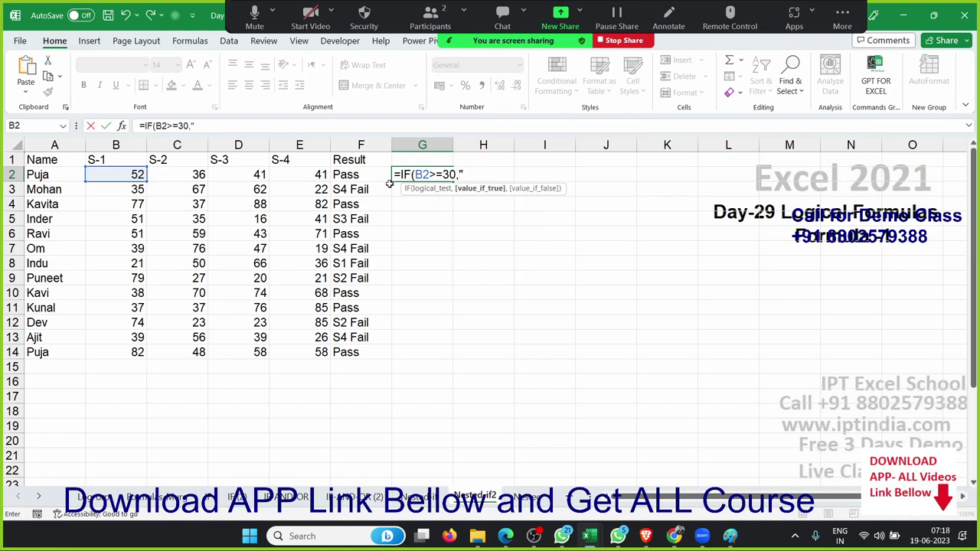
pyautogui.write('Pass"')
pyautogui.write(',"S1')
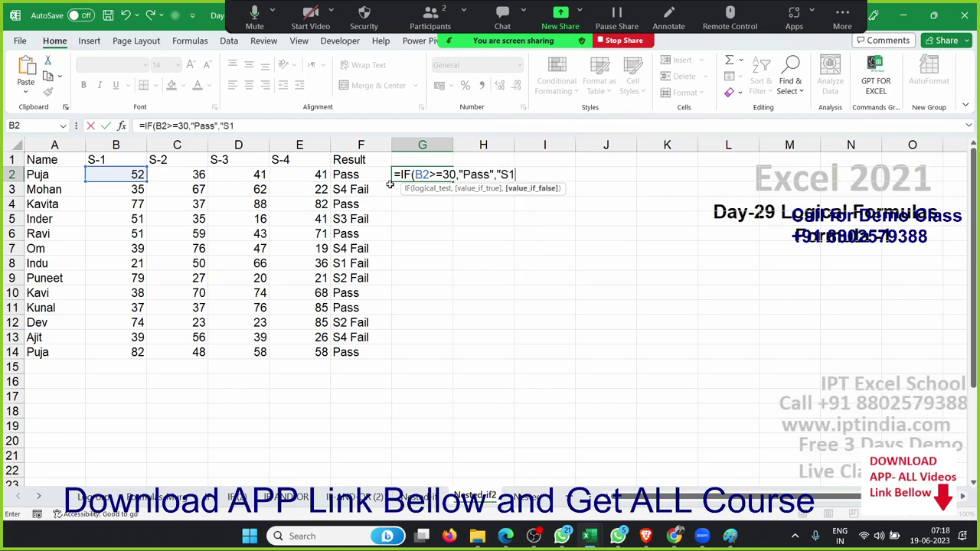
pyautogui.write(' Fail"')
pyautogui.write(')')
pyautogui.press('Return')
pyautogui.press('Up')
pyautogui.press('Down')
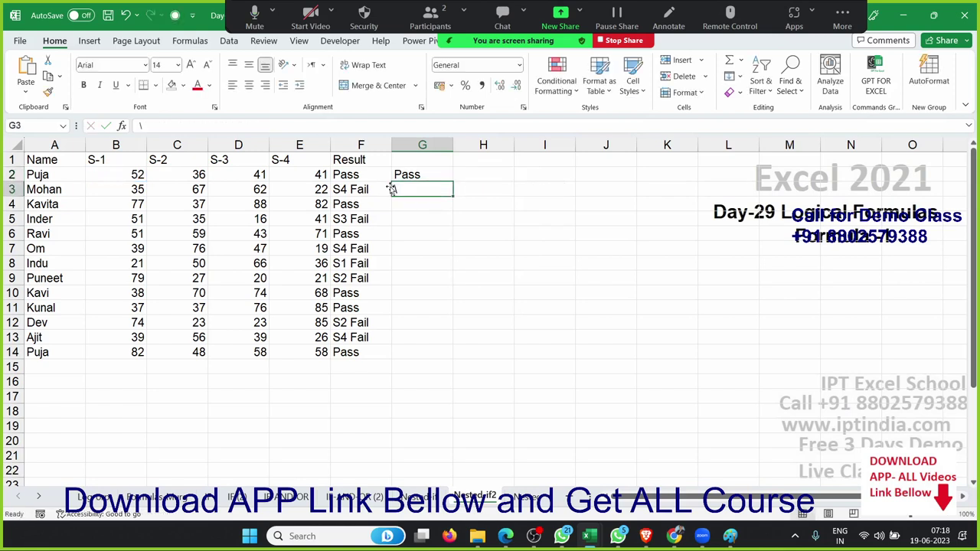
pyautogui.press('Up')
# - Enter =IF(C2>=30,"Pass","Fail") in H2 to test the S-2 score
pyautogui.press('Right')
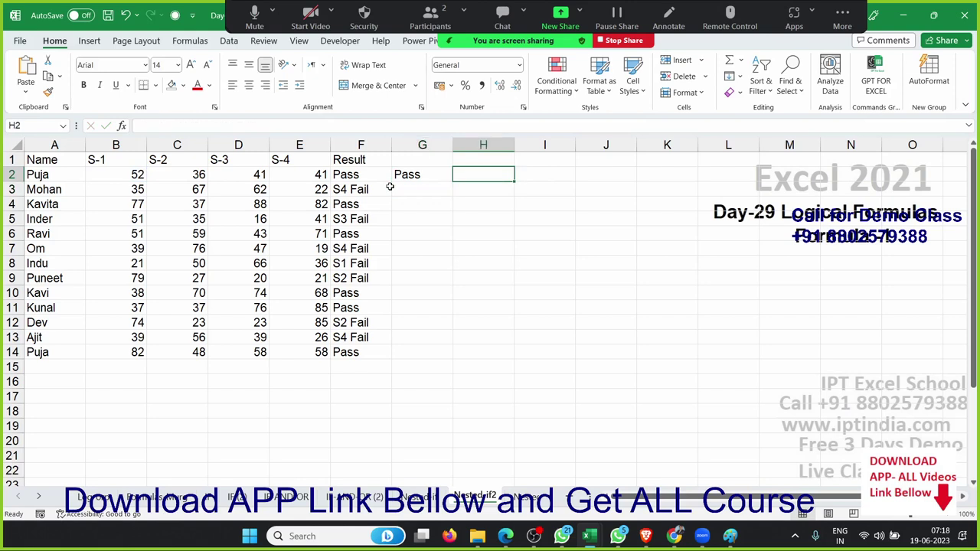
pyautogui.write('=IF')
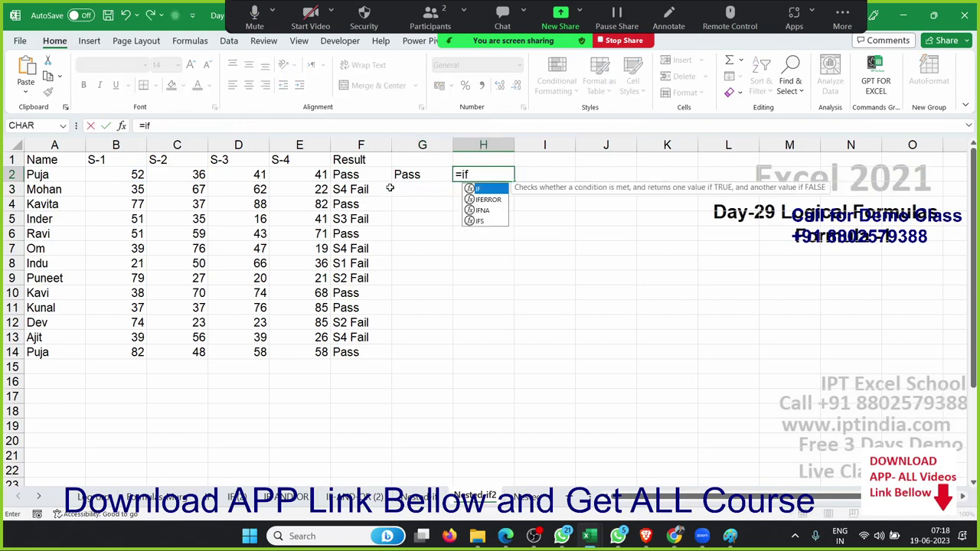
pyautogui.write('(')
pyautogui.press('Left')
pyautogui.press('Left')
pyautogui.press('Left')
pyautogui.press('Left')
pyautogui.press('Left')
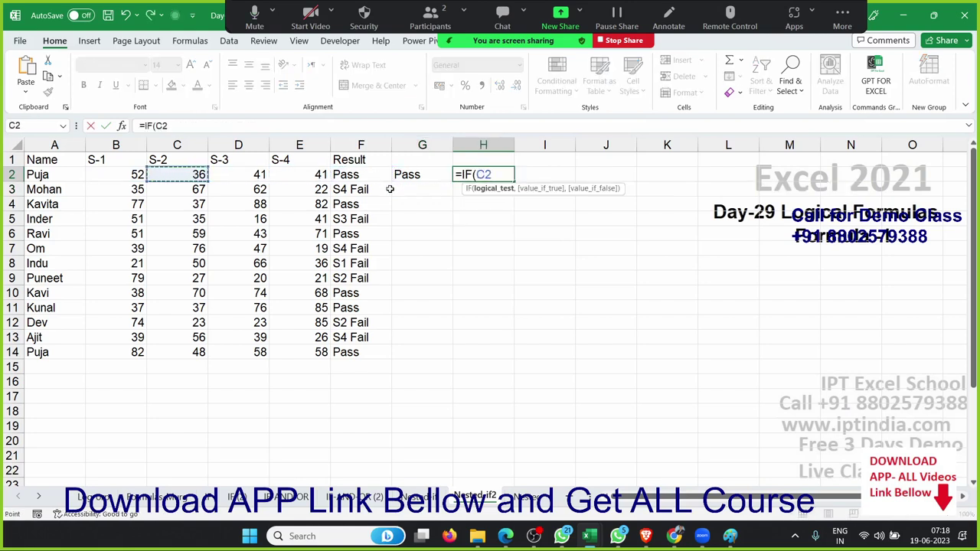
pyautogui.write('>=')
pyautogui.write('30,Pa')
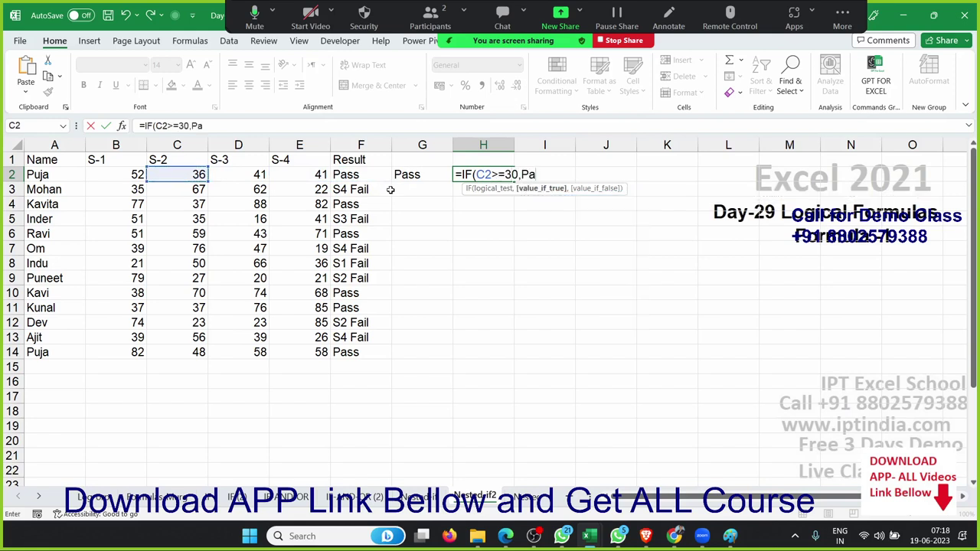
pyautogui.write('ss')
pyautogui.press('BackSpace')
pyautogui.press('BackSpace')
pyautogui.press('BackSpace')
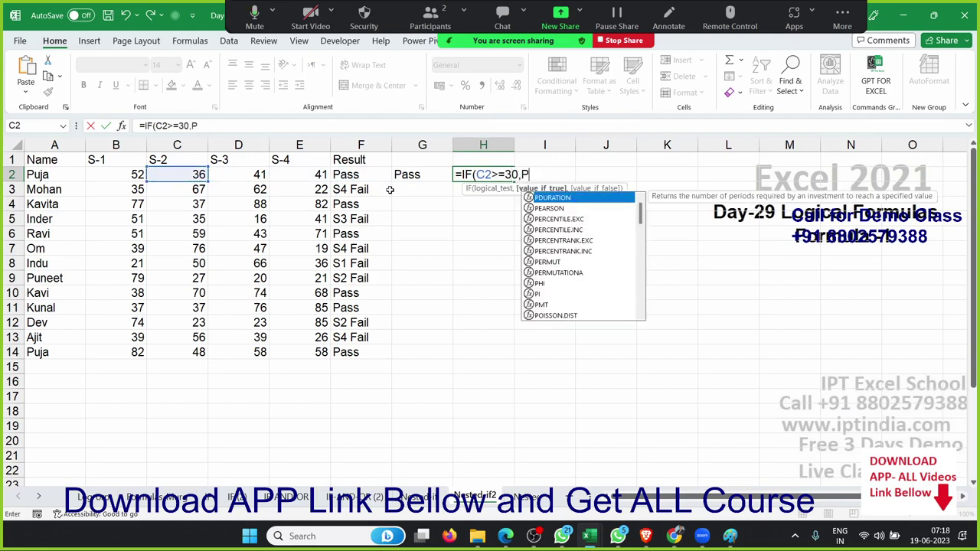
pyautogui.press('BackSpace')
pyautogui.write('"Pass')
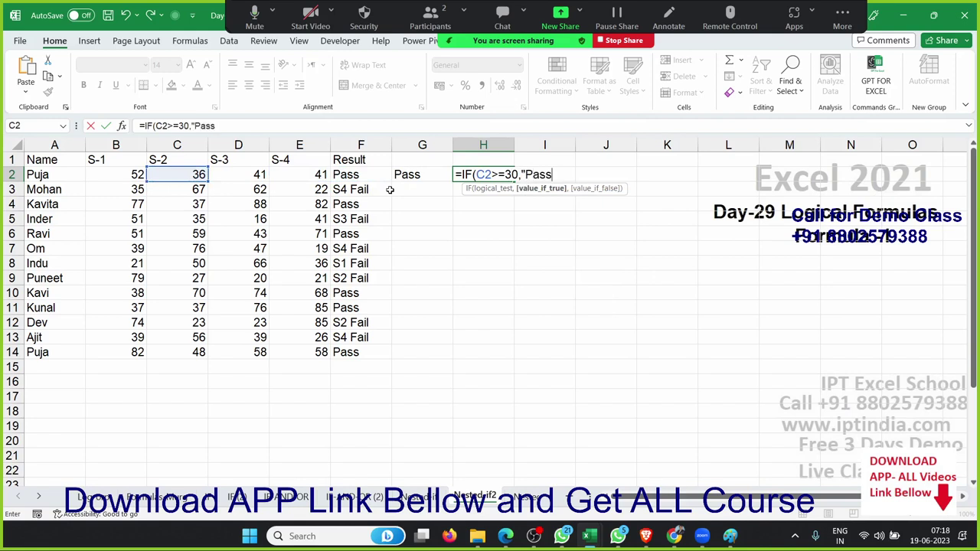
pyautogui.write('","Fai')
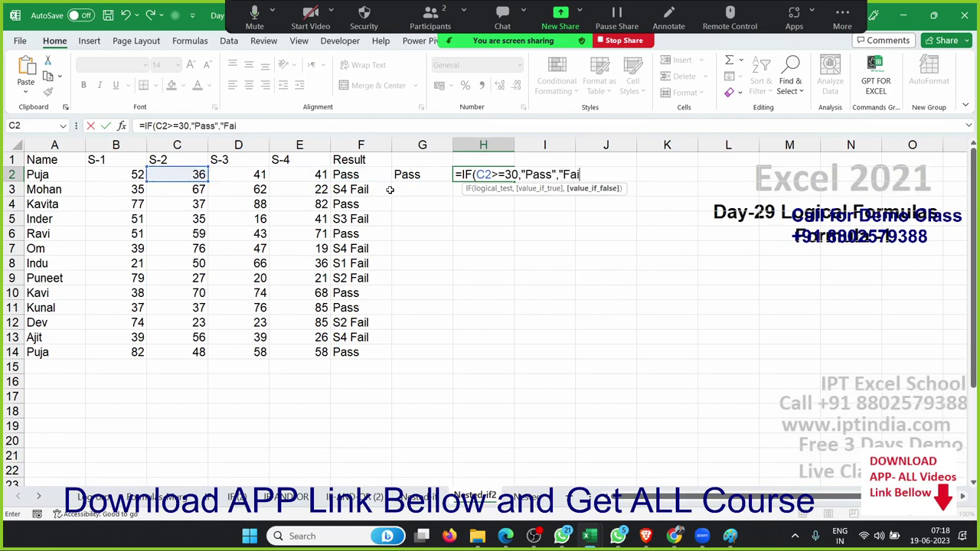
pyautogui.write('l')
pyautogui.press('Return')
pyautogui.press('Up')
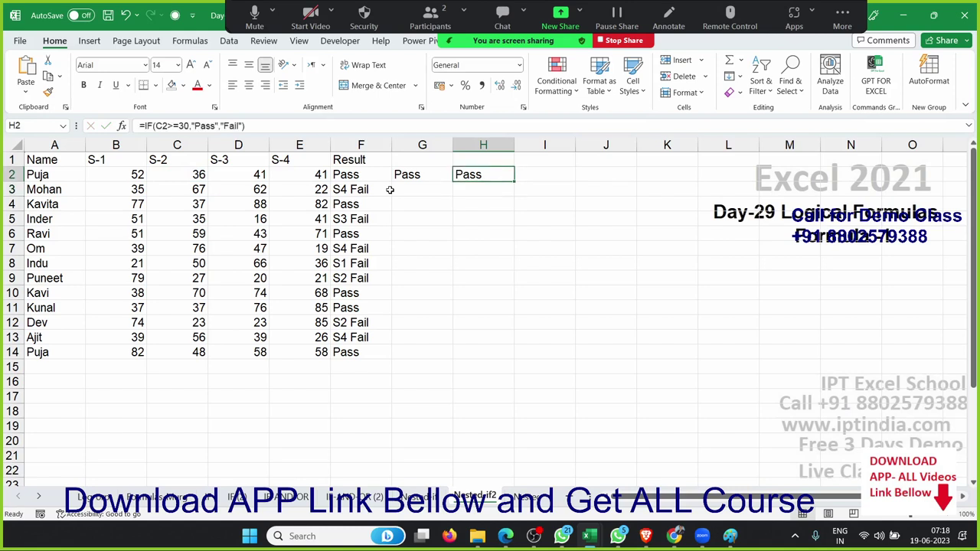
pyautogui.press('Right')
pyautogui.write('if')
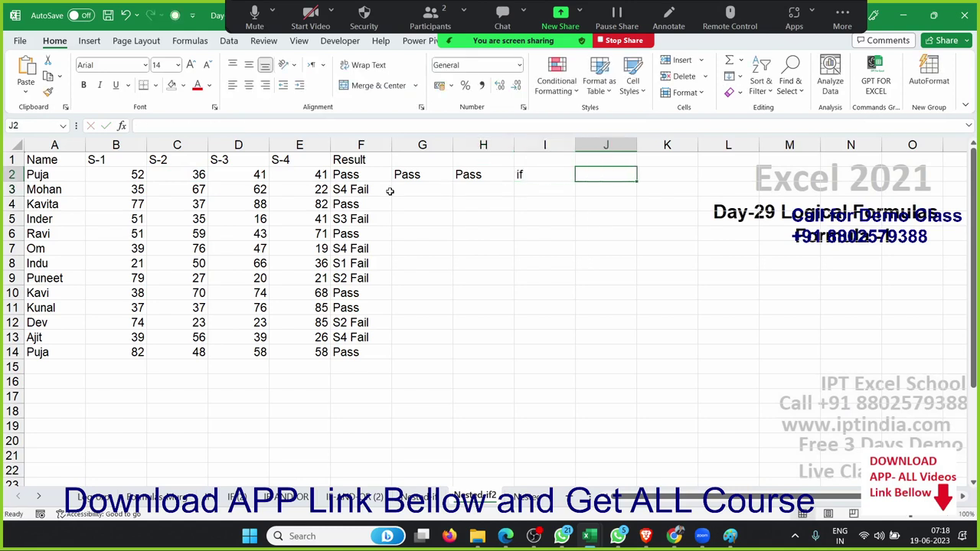
pyautogui.write('=i')
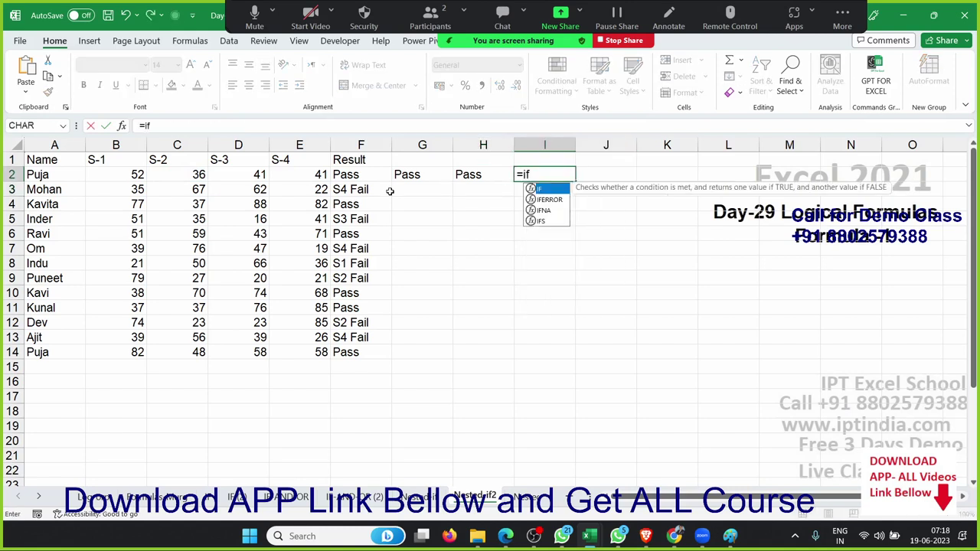
pyautogui.write('f')
# - Complete I2 as =IF(B2>=30,"Pass","Fail")
pyautogui.press('Tab')
pyautogui.press('Left')
pyautogui.press('Left')
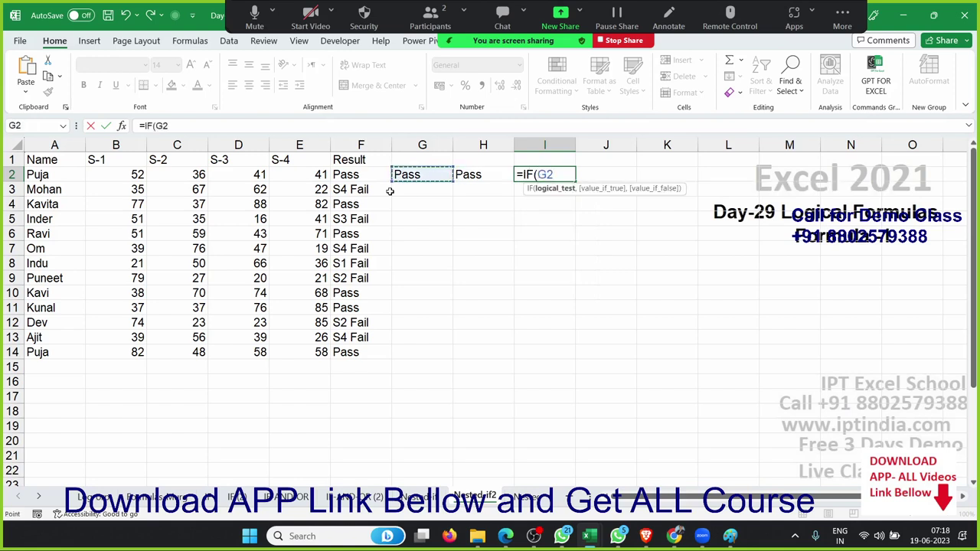
pyautogui.press('Left')
pyautogui.press('Left')
pyautogui.press('Left')
pyautogui.press('Left')
pyautogui.write('>')
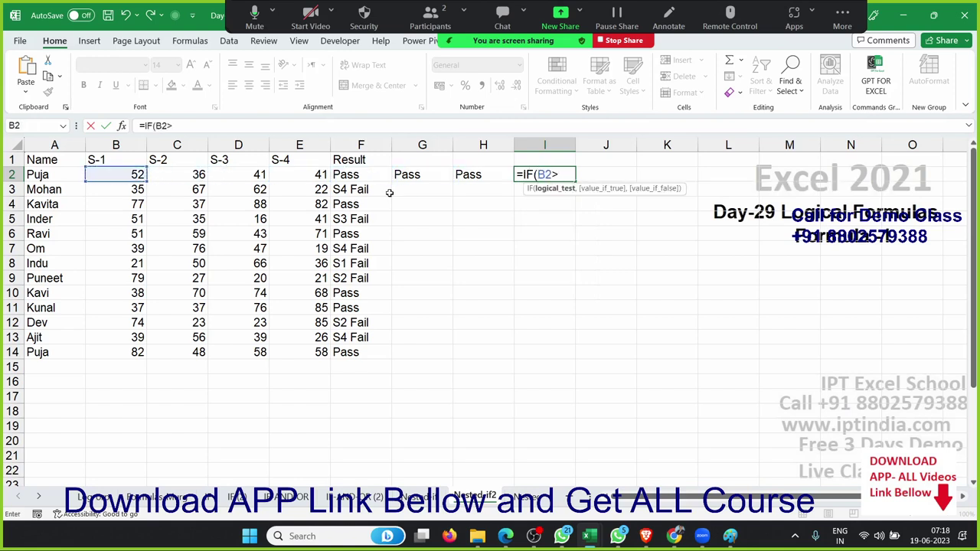
pyautogui.write('=30')
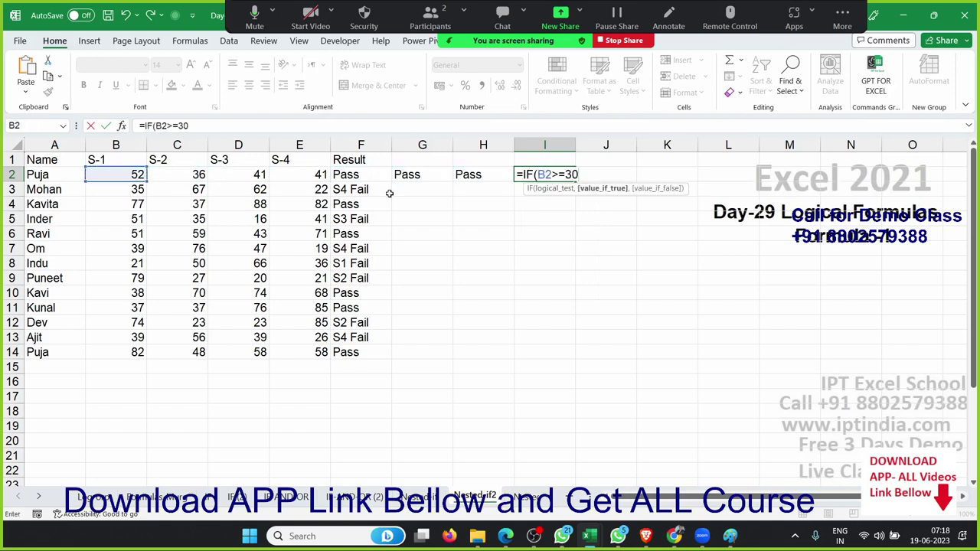
pyautogui.write(',"Pass"')
pyautogui.write(',"Fail')
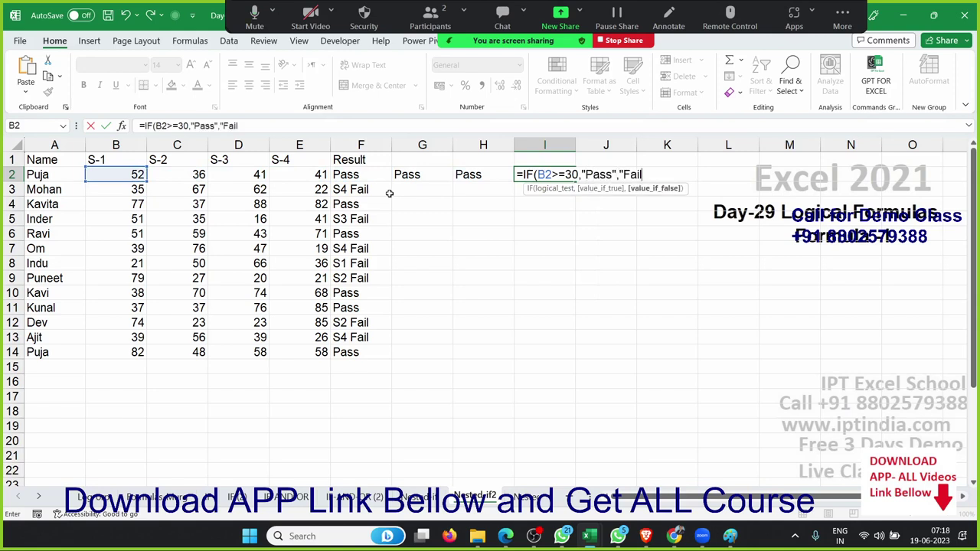
pyautogui.write('"')
pyautogui.press('Return')
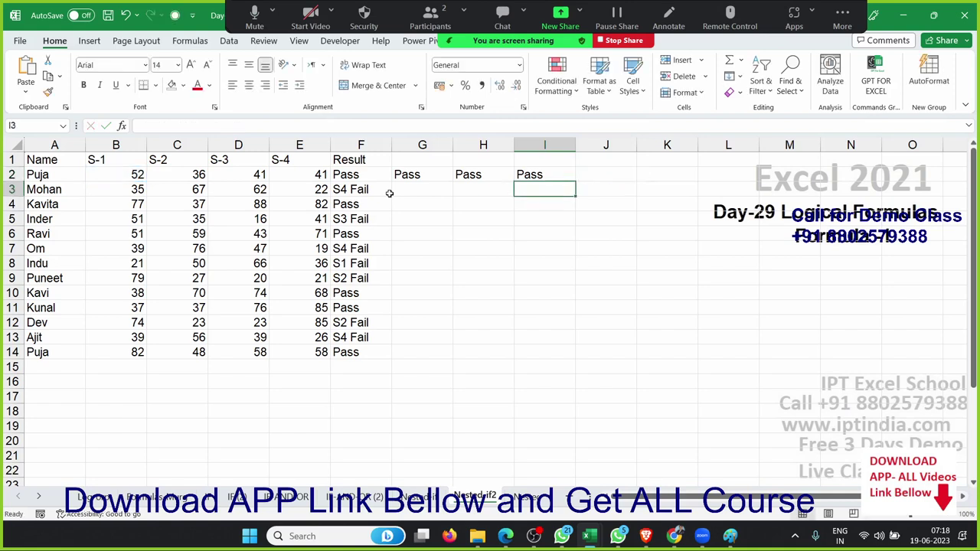
# - Change H2's fail result to "S2 Fail"
pyautogui.press('Up')
pyautogui.press('Left')
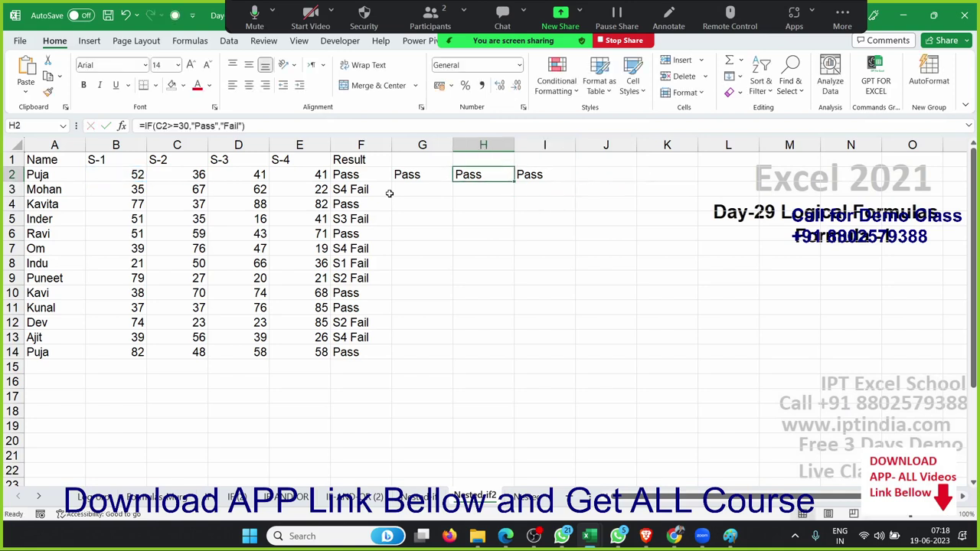
pyautogui.press('F2')
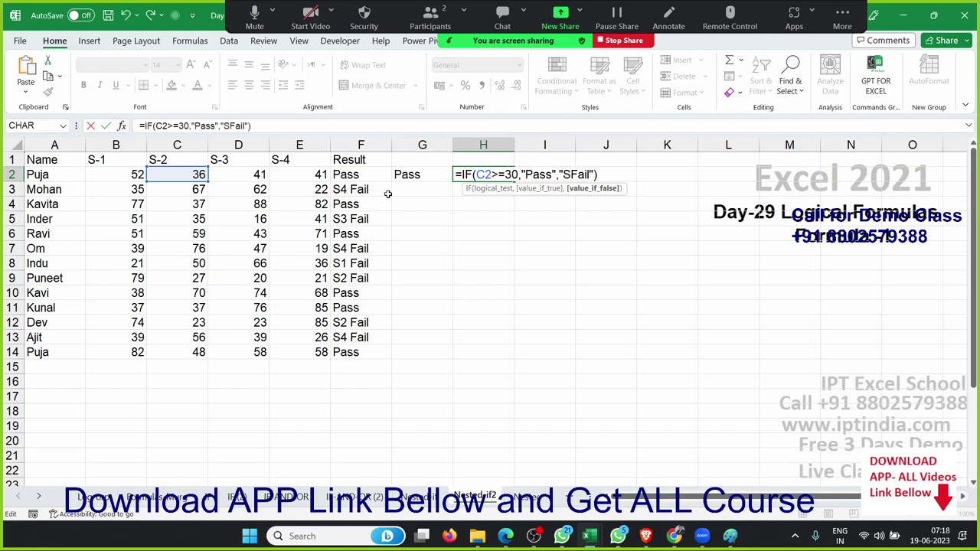
pyautogui.write('S2')
pyautogui.press('Return')
# - Change I2's fail result to "S3 Fail" and review the G2 to I2 formulas
pyautogui.press('Up')
pyautogui.press('Right')
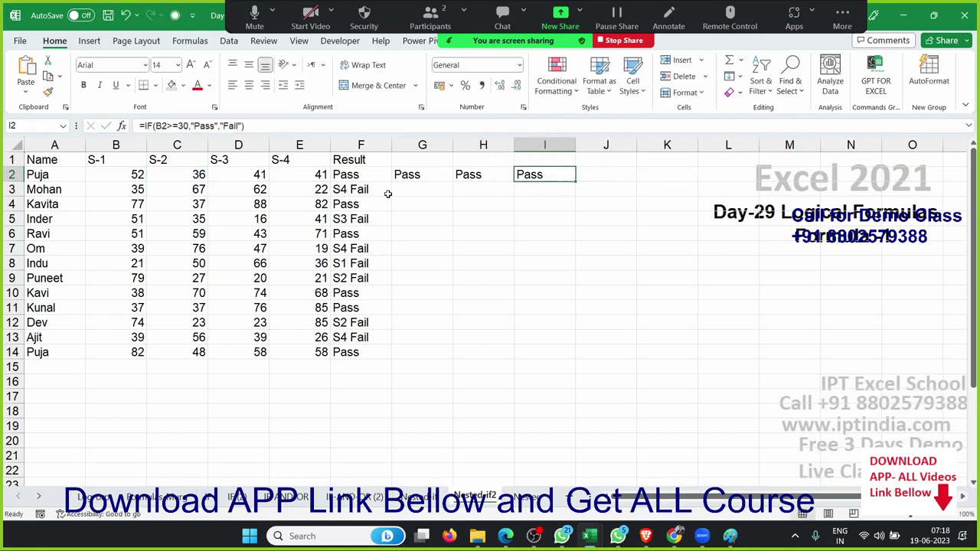
pyautogui.press('F2')
pyautogui.press('Left')
pyautogui.press('Left')
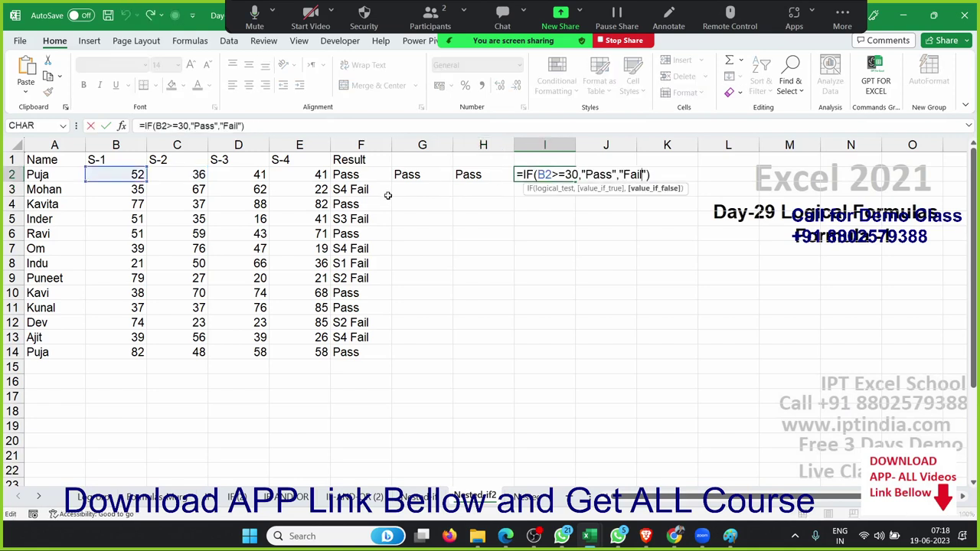
pyautogui.press('Left')
pyautogui.press('Left')
pyautogui.write('S3')
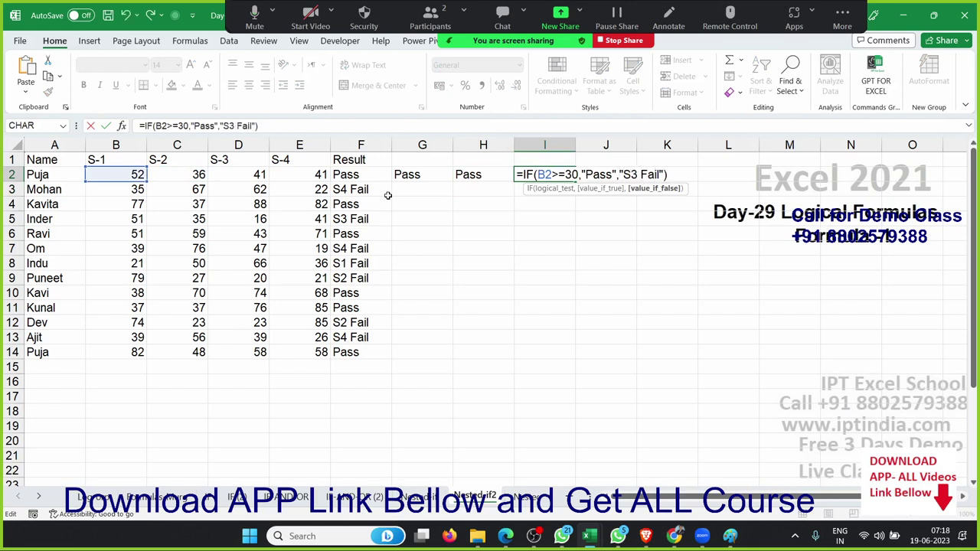
pyautogui.press('Return')
pyautogui.press('Up')
pyautogui.press('Left')
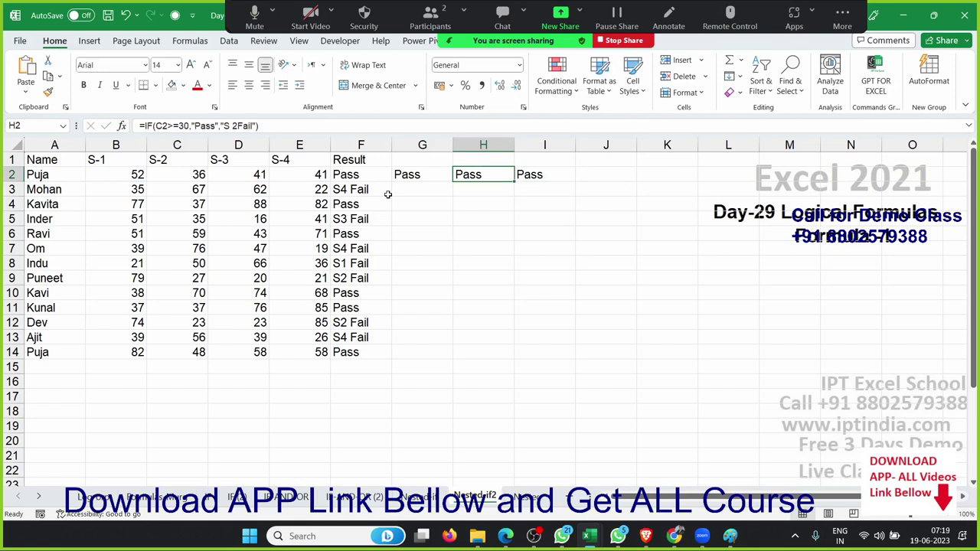
pyautogui.press('Left')
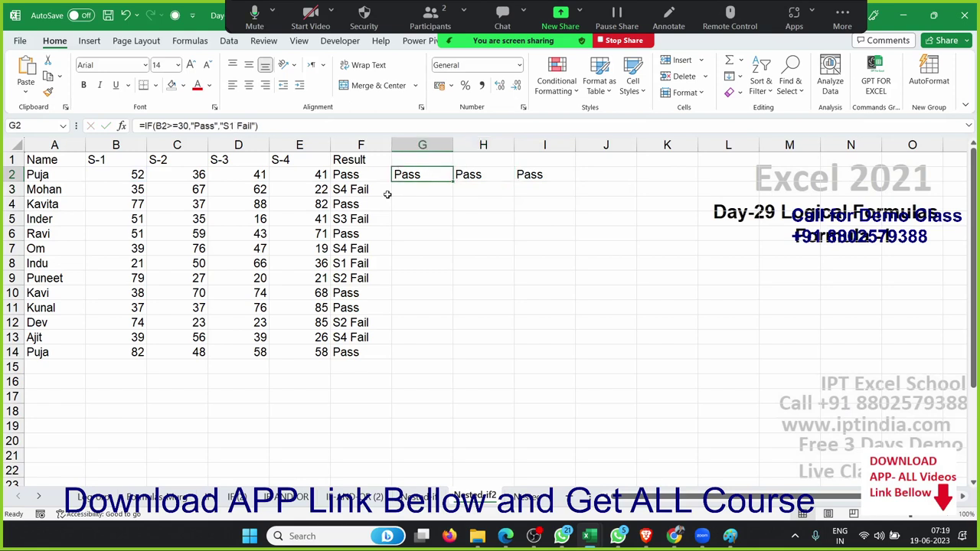
pyautogui.press('Right')
pyautogui.press('Right')
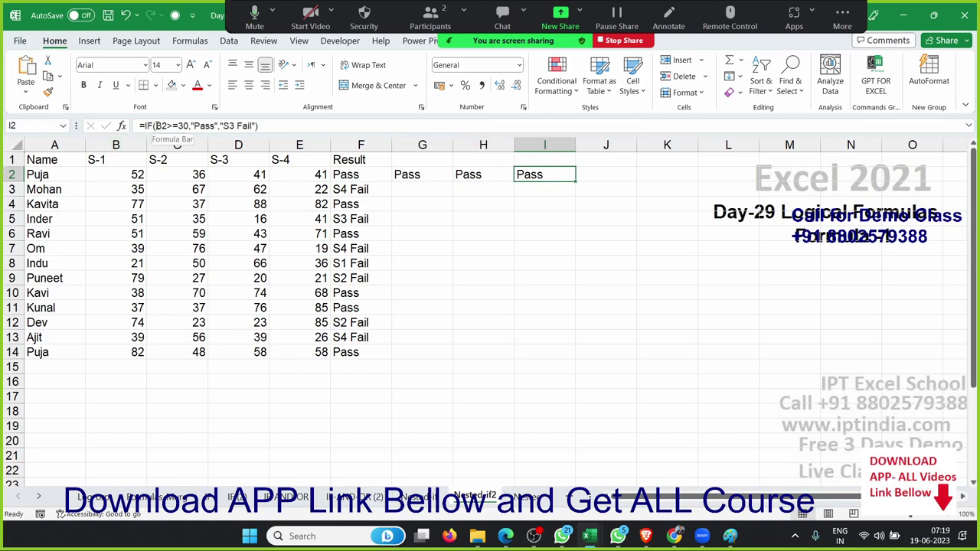
# - Point I2's condition at D2 instead of B2
pyautogui.click(157, 127)
pyautogui.press('BackSpace')
pyautogui.write('D')
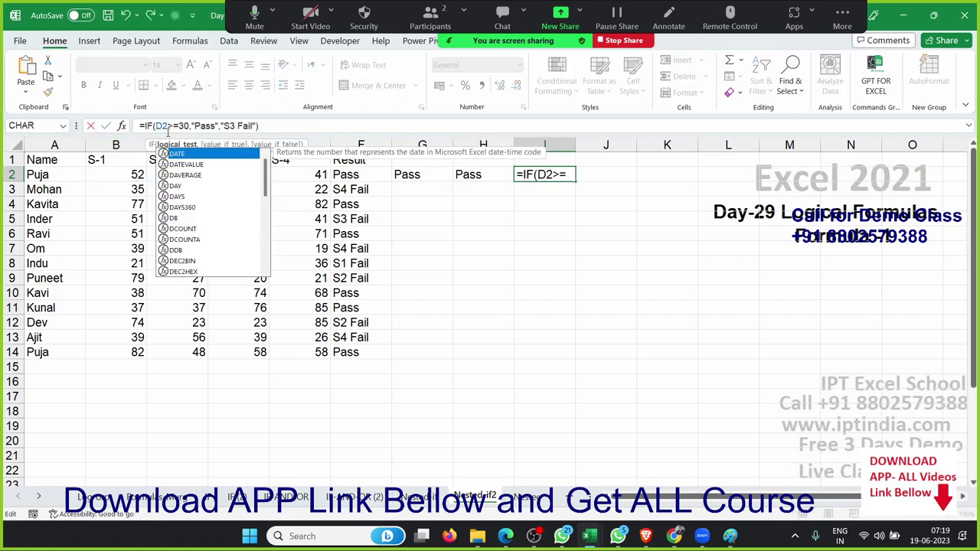
pyautogui.press('Return')
# - Enter =IF(E2>=30,"Pass","S4 Fail") in J2 to test the S-4 score
pyautogui.press('Up')
pyautogui.press('Right')
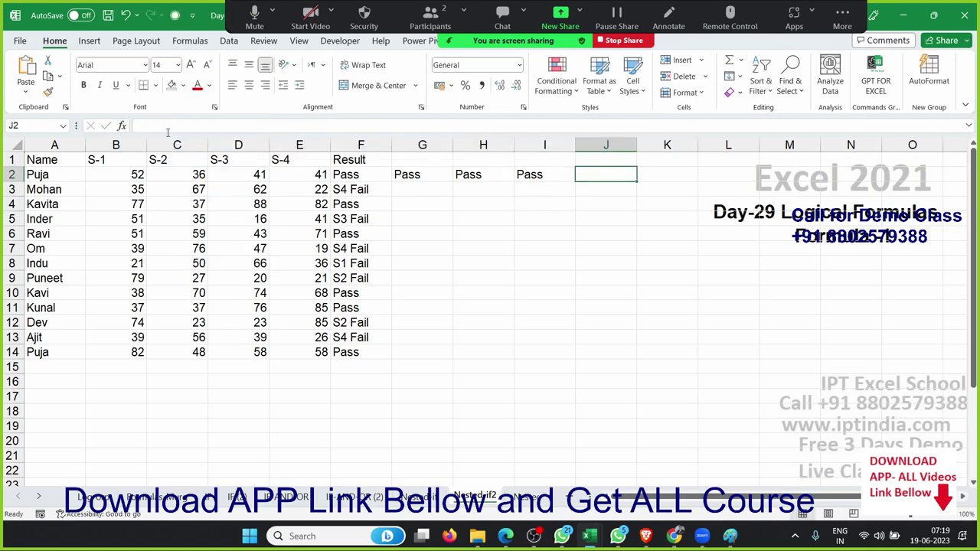
pyautogui.write('=if')
pyautogui.press('Tab')
pyautogui.press('Left')
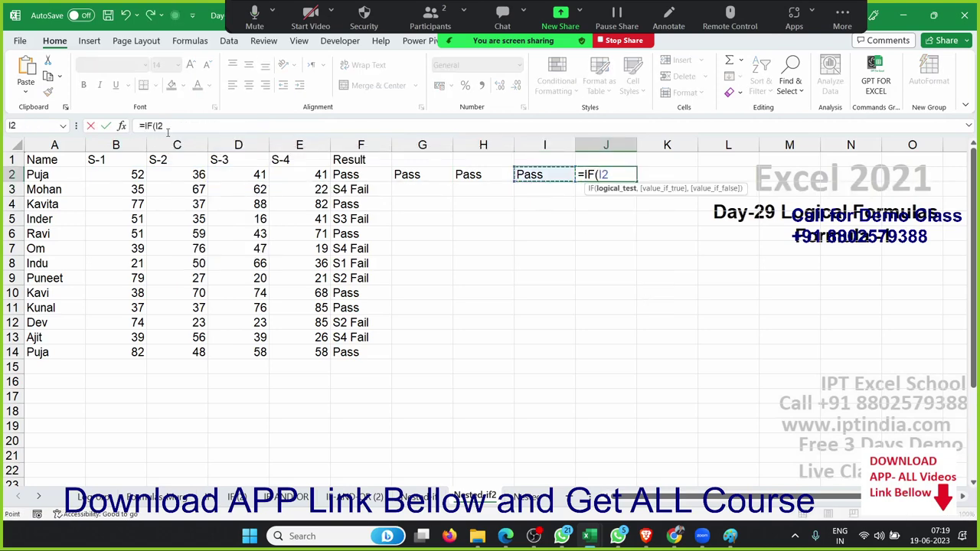
pyautogui.press('Left')
pyautogui.press('Left')
pyautogui.press('Left')
pyautogui.press('Left')
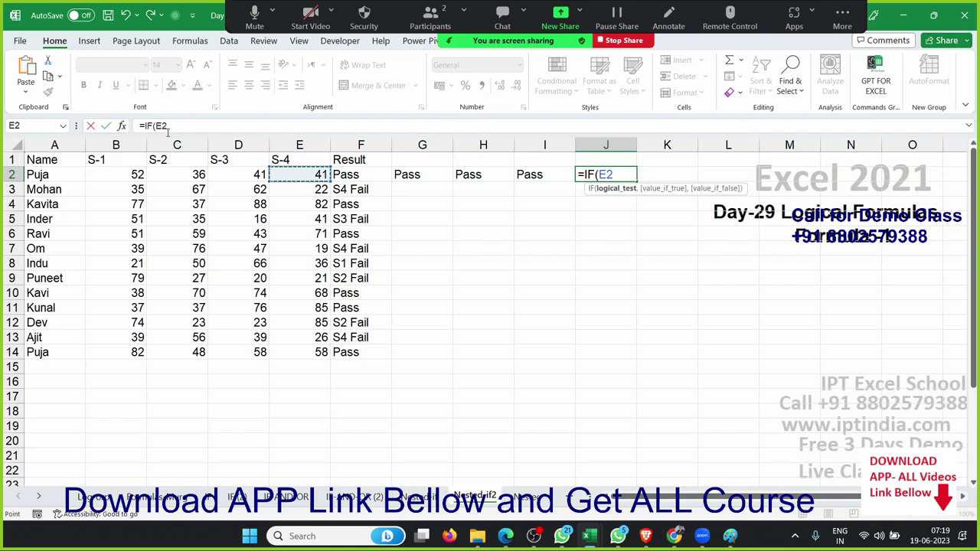
pyautogui.write('>=4')
pyautogui.write('0')
pyautogui.press('BackSpace')
pyautogui.press('BackSpace')
pyautogui.write('30')
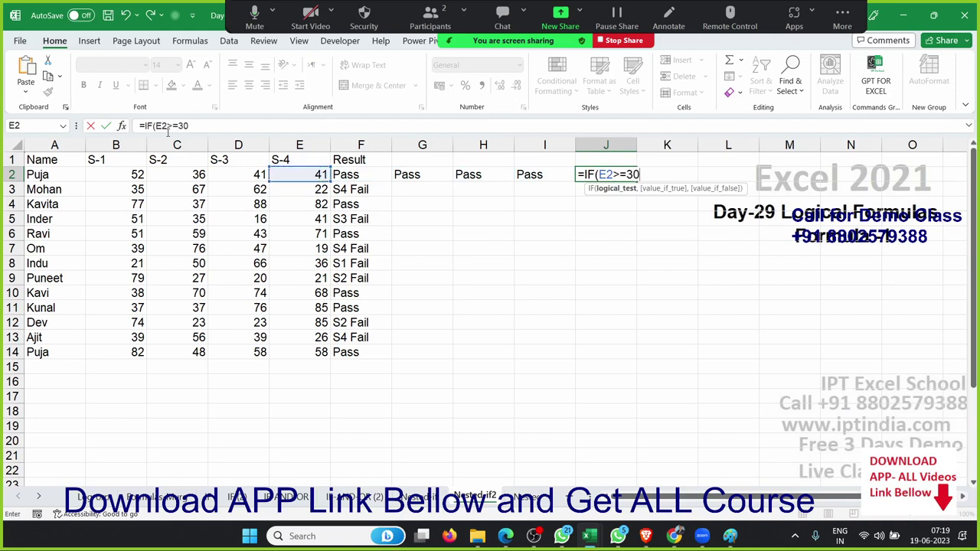
pyautogui.write(',"')
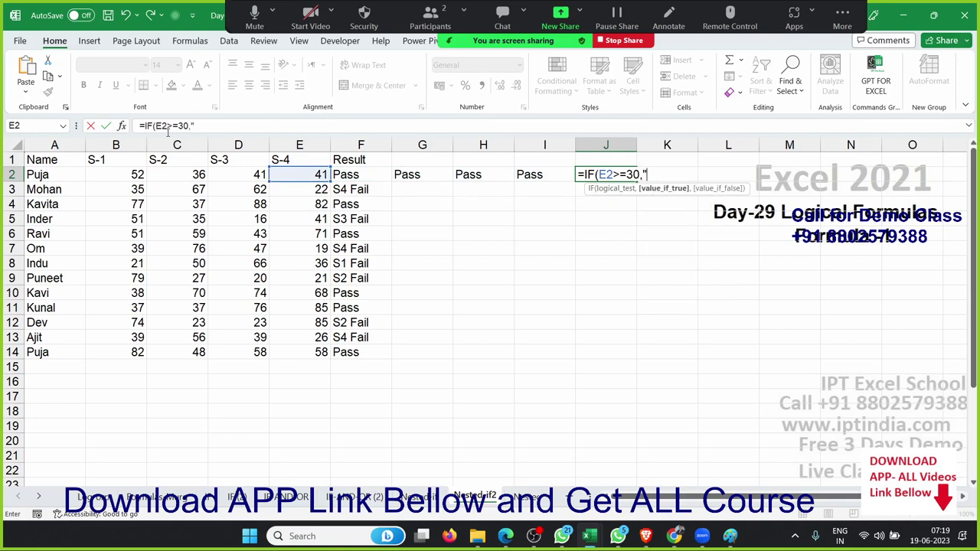
pyautogui.write('Pass"')
pyautogui.write(',"S')
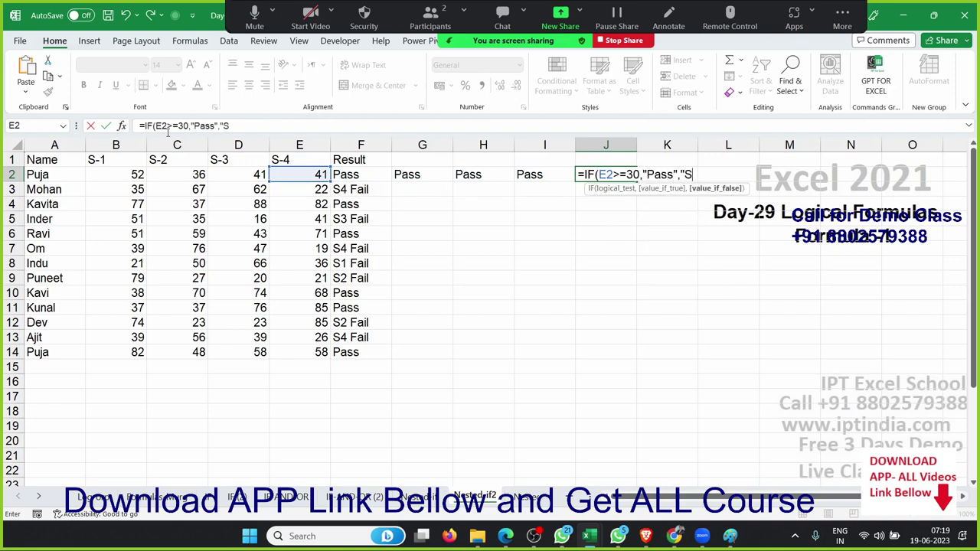
pyautogui.write('4')
pyautogui.write(' Fail')
pyautogui.write(':')
pyautogui.write('"')
pyautogui.write(')')
pyautogui.press('Return')
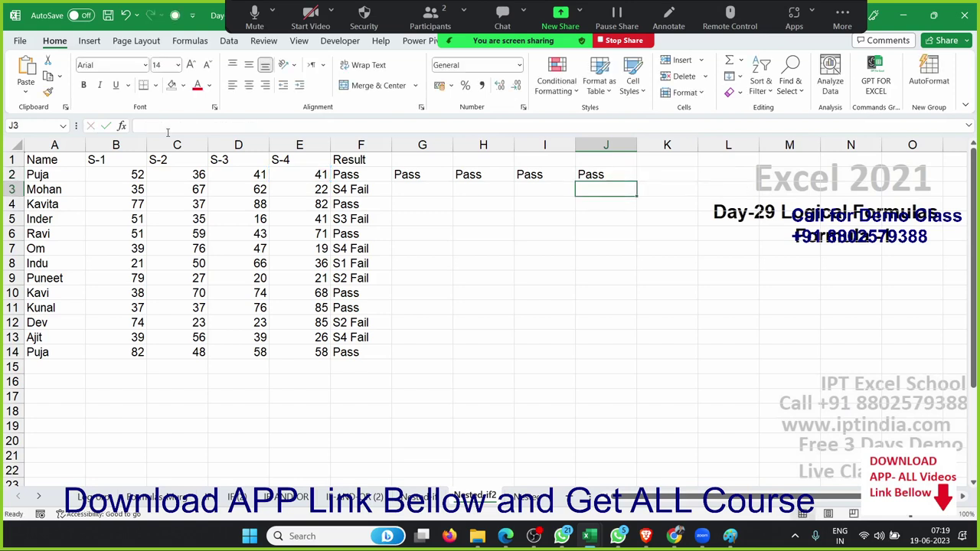
# - Copy J2's IF formula and paste it in place of "Pass" in I2
pyautogui.press('Up')
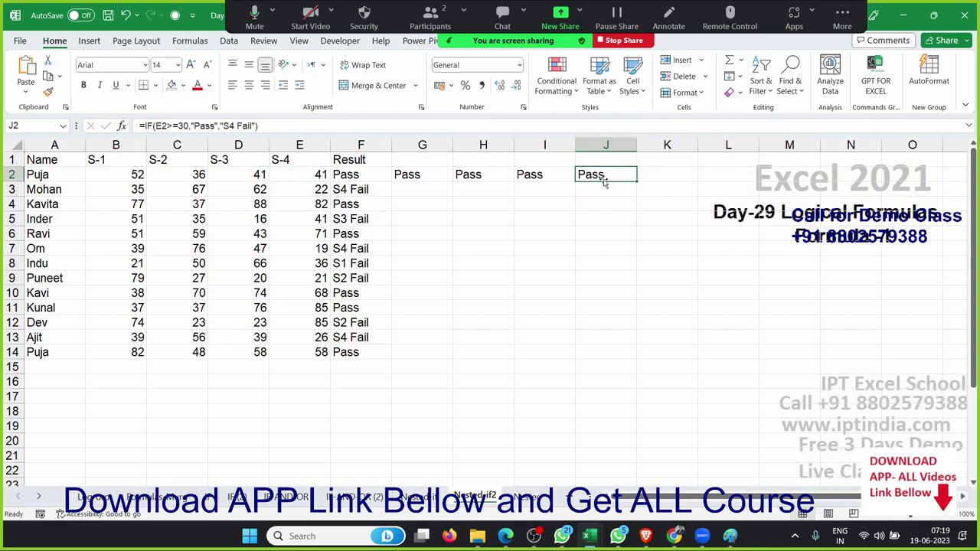
pyautogui.doubleClick(604, 174)
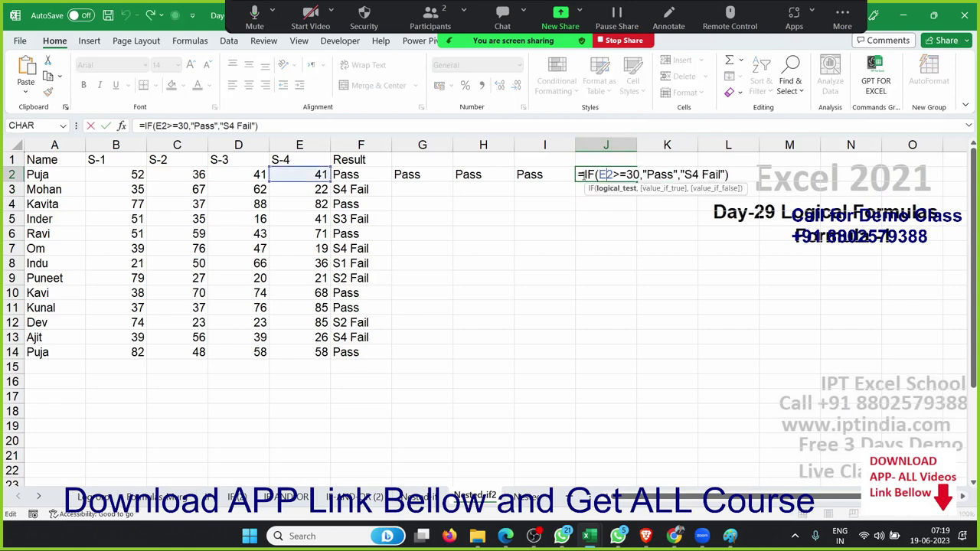
pyautogui.moveTo(580, 175); pyautogui.dragTo(828, 172)
pyautogui.hotkey('ctrl', 'c')
pyautogui.press('Escape')
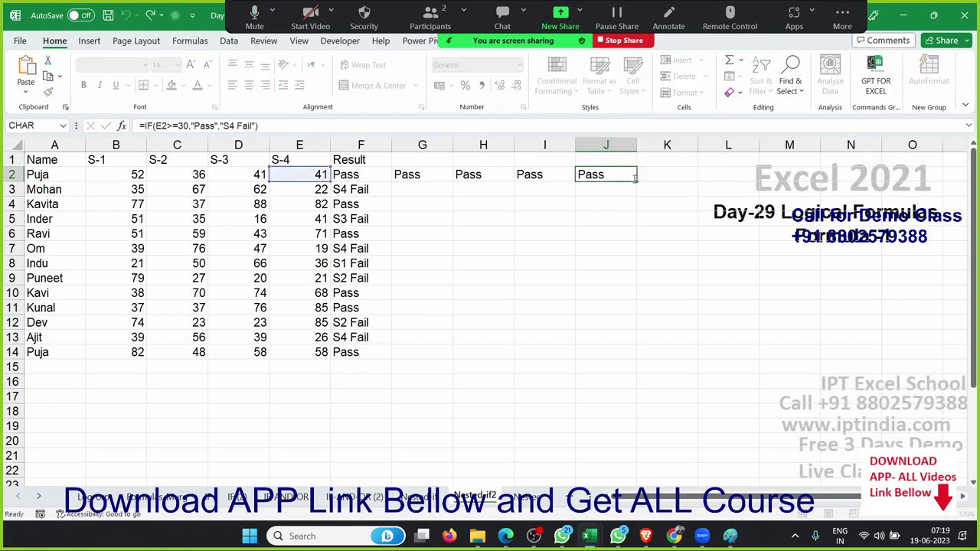
pyautogui.click(538, 175)
pyautogui.doubleClick(538, 174)
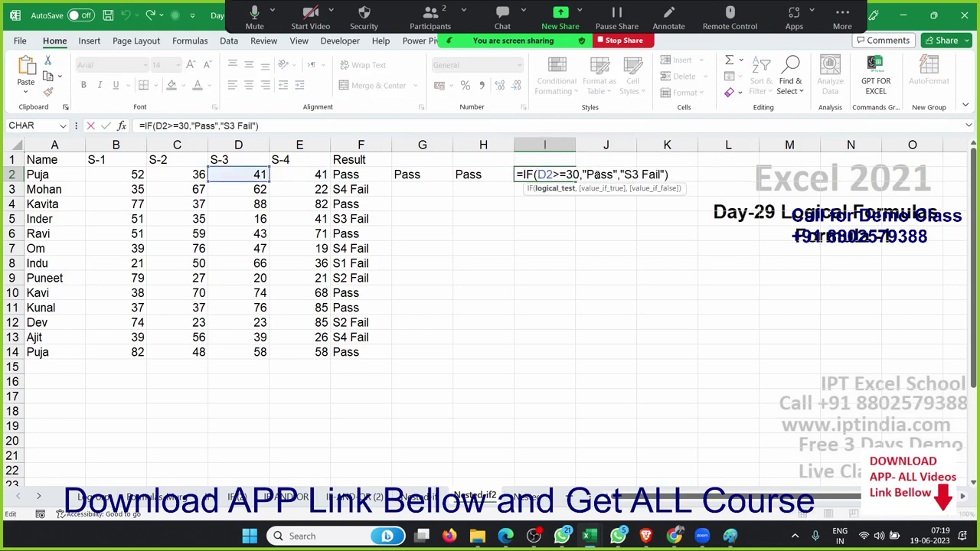
pyautogui.click(596, 175)
pyautogui.doubleClick(600, 175)
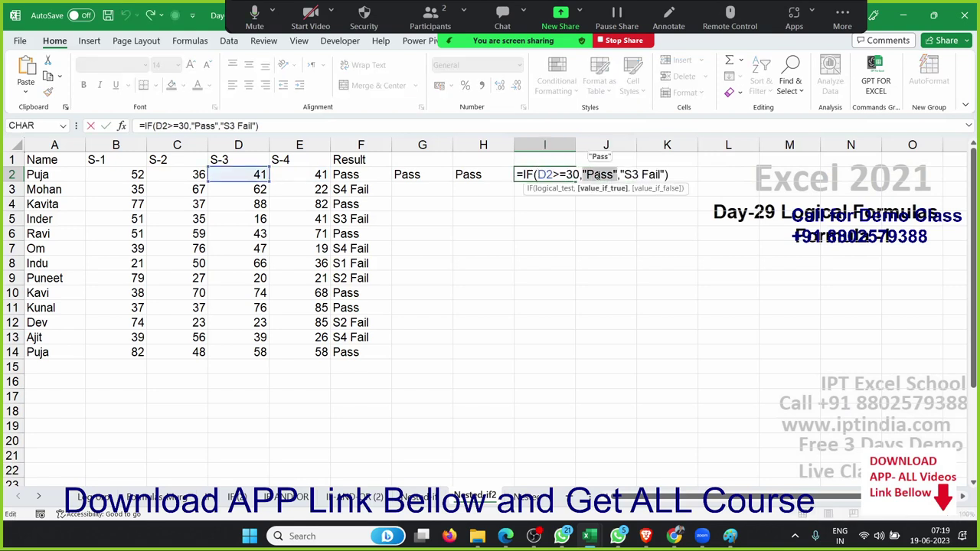
pyautogui.hotkey('ctrl', 'v')
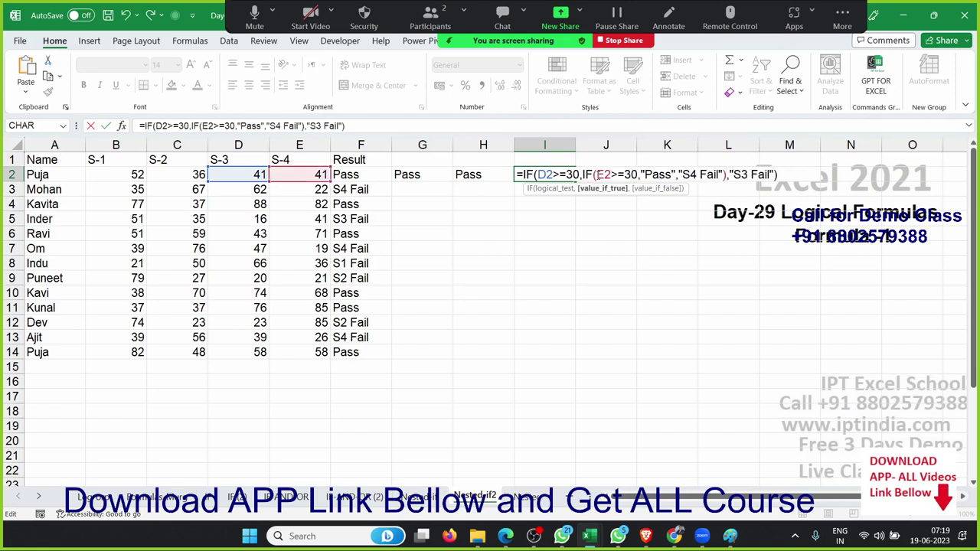
pyautogui.press('Return')
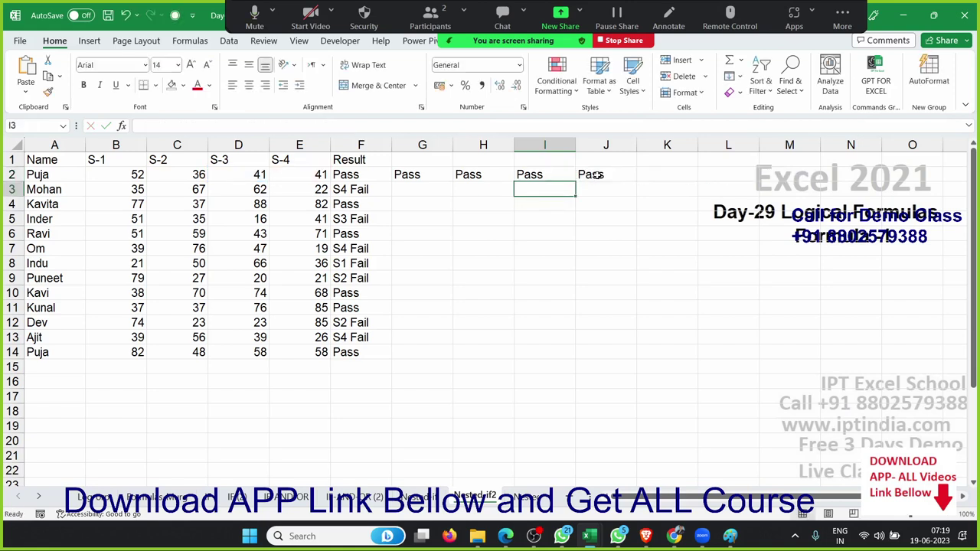
# - Copy the text of I2's nested formula
pyautogui.press('Up')
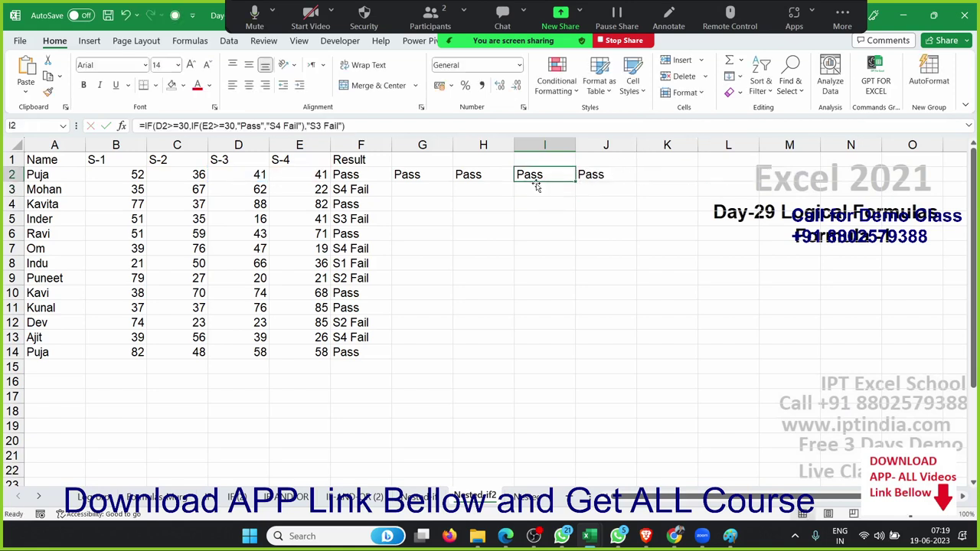
pyautogui.doubleClick(531, 175)
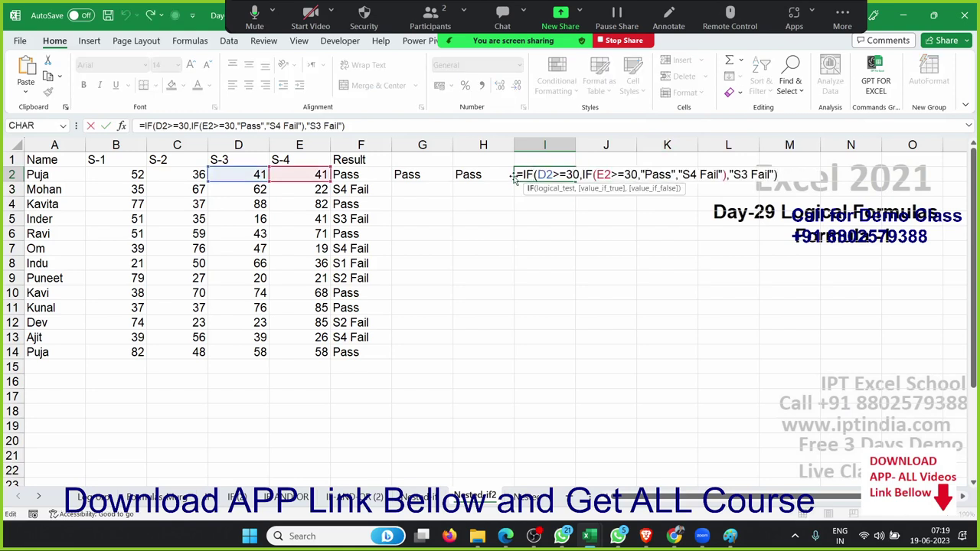
pyautogui.moveTo(521, 174); pyautogui.dragTo(837, 187)
pyautogui.hotkey('ctrl', 'c')
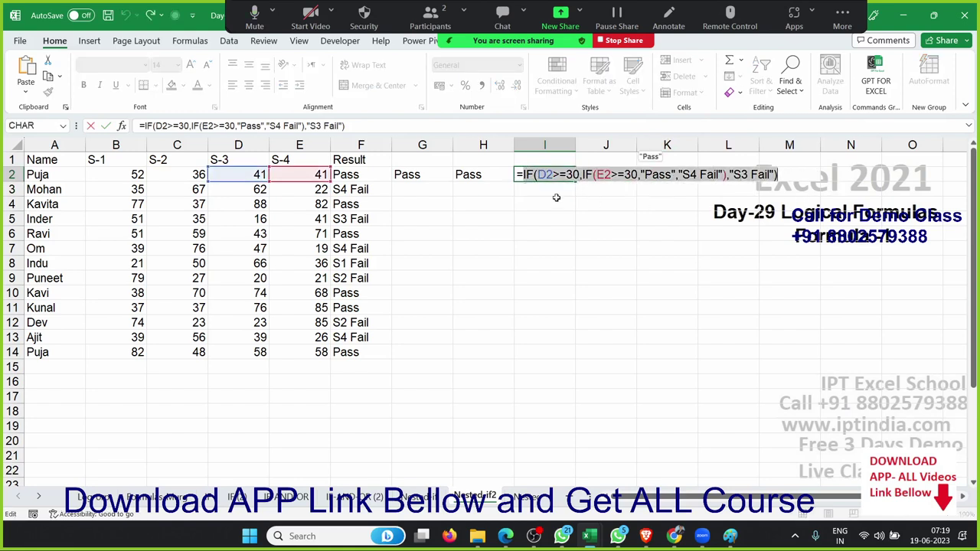
pyautogui.press('Escape')
pyautogui.click(488, 178)
# - Paste I2's nested IF in place of "Pass" in H2's formula
pyautogui.doubleClick(485, 175)
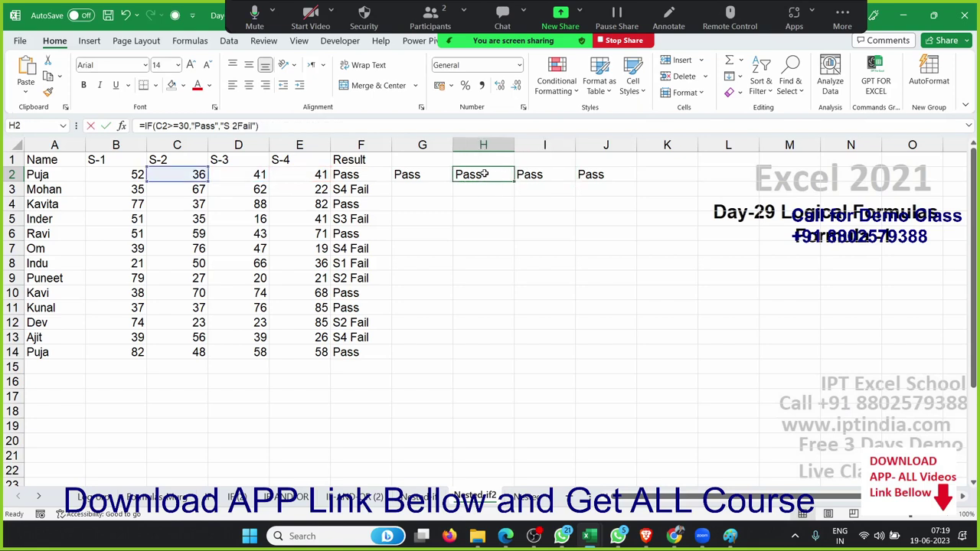
pyautogui.moveTo(522, 174); pyautogui.dragTo(557, 175)
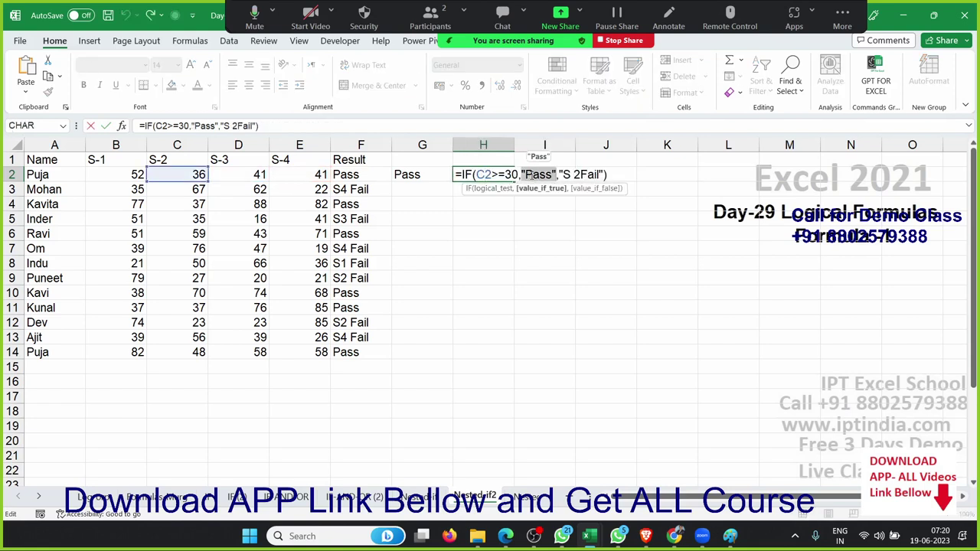
pyautogui.hotkey('ctrl', 'v')
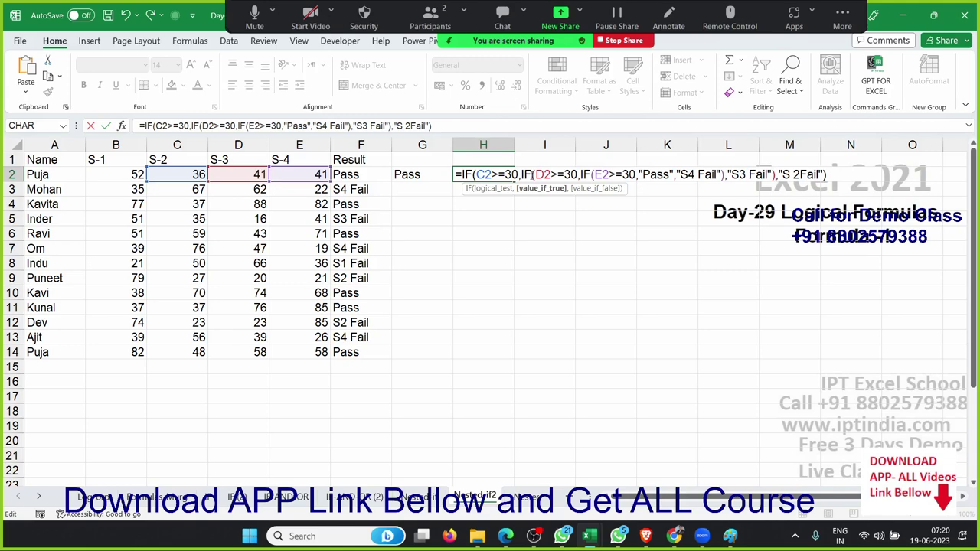
pyautogui.press('Return')
pyautogui.press('Up')
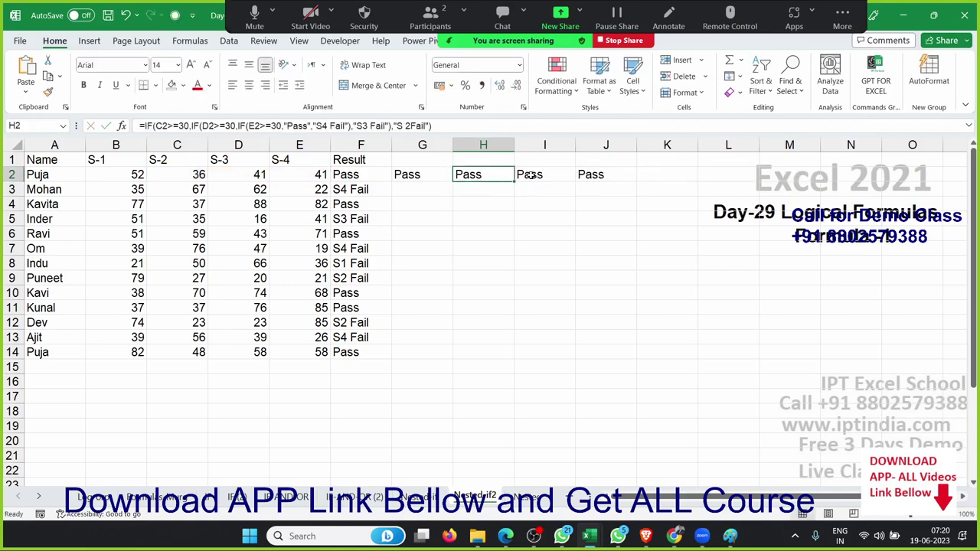
# - Copy H2's three-level formula and paste it in place of "Pass" in G2
pyautogui.doubleClick(464, 174)
pyautogui.moveTo(457, 175); pyautogui.dragTo(827, 174)
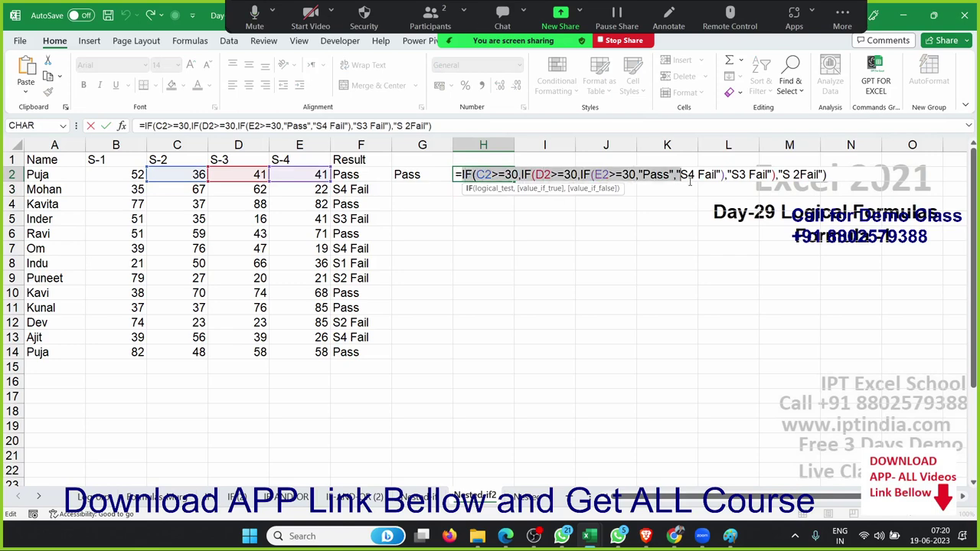
pyautogui.hotkey('ctrl', 'c')
pyautogui.hotkey('ctrl', 'Return')
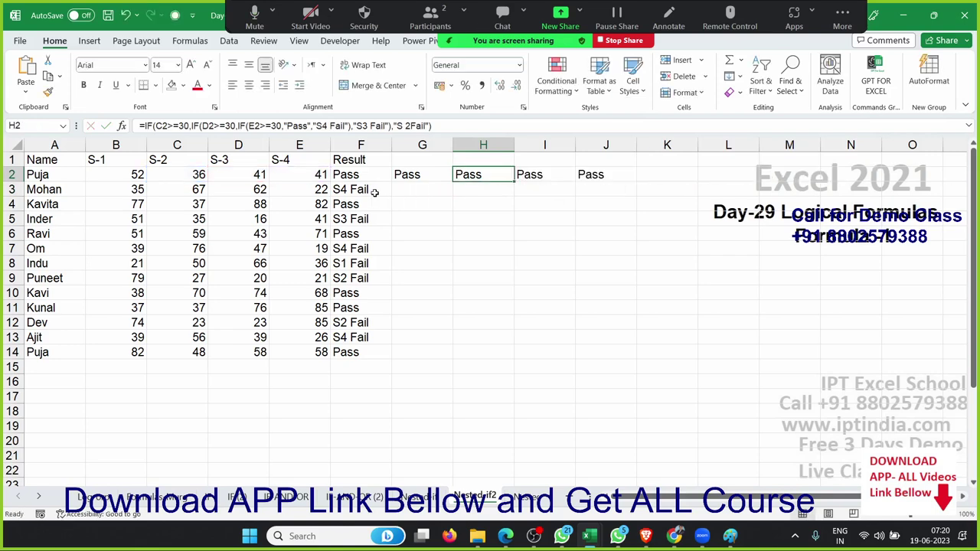
pyautogui.doubleClick(398, 175)
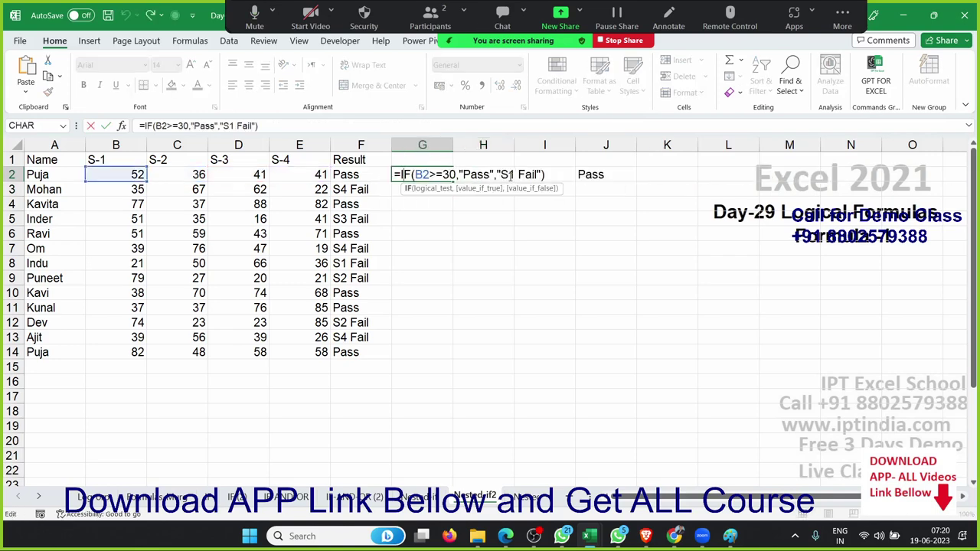
pyautogui.doubleClick(478, 175)
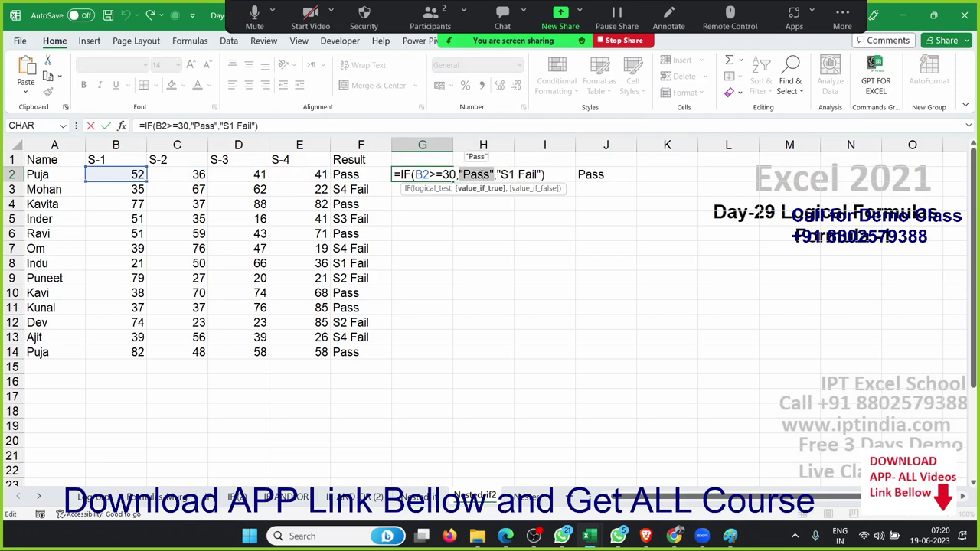
pyautogui.hotkey('ctrl', 'v')
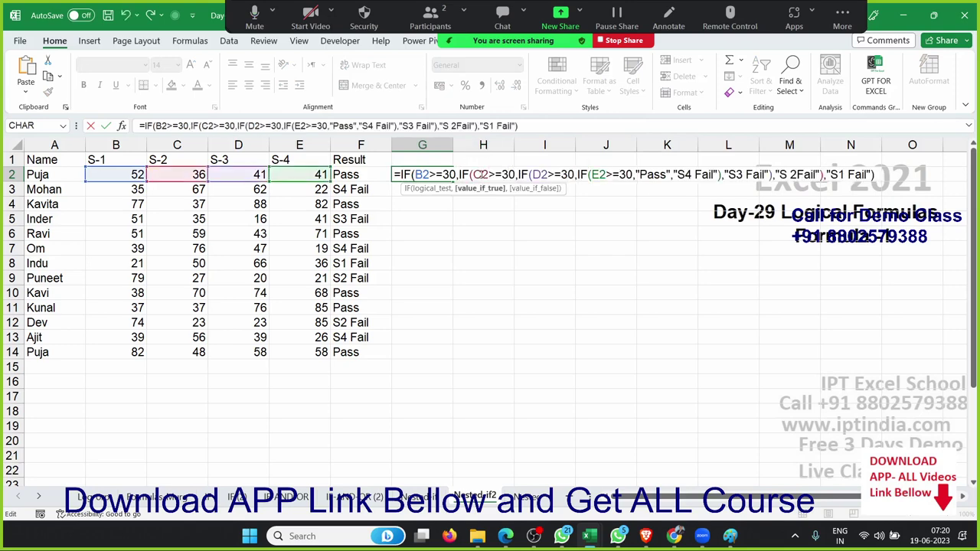
pyautogui.press('Return')
pyautogui.moveTo(471, 174); pyautogui.dragTo(597, 175)
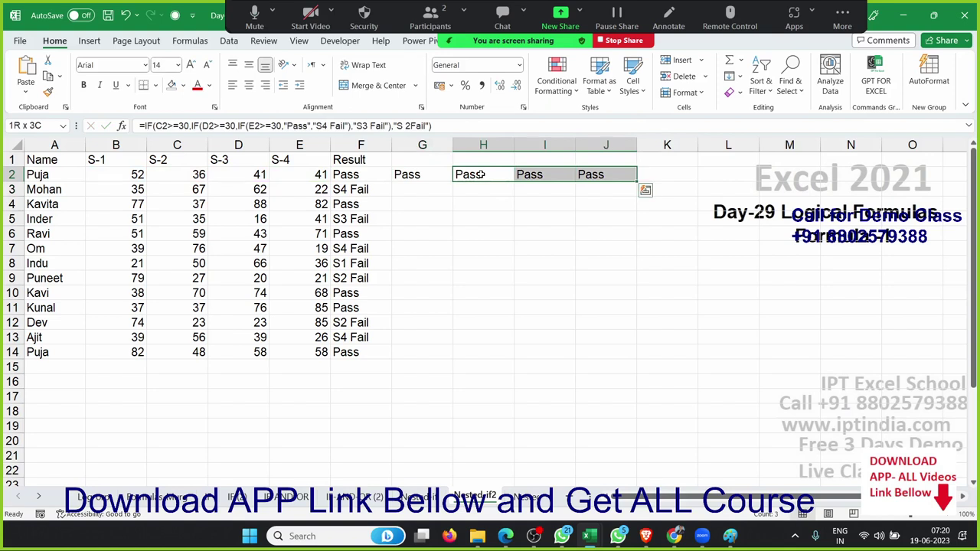
# - Delete the helper formulas in H2:J2
pyautogui.press('Delete')
pyautogui.press('Left')
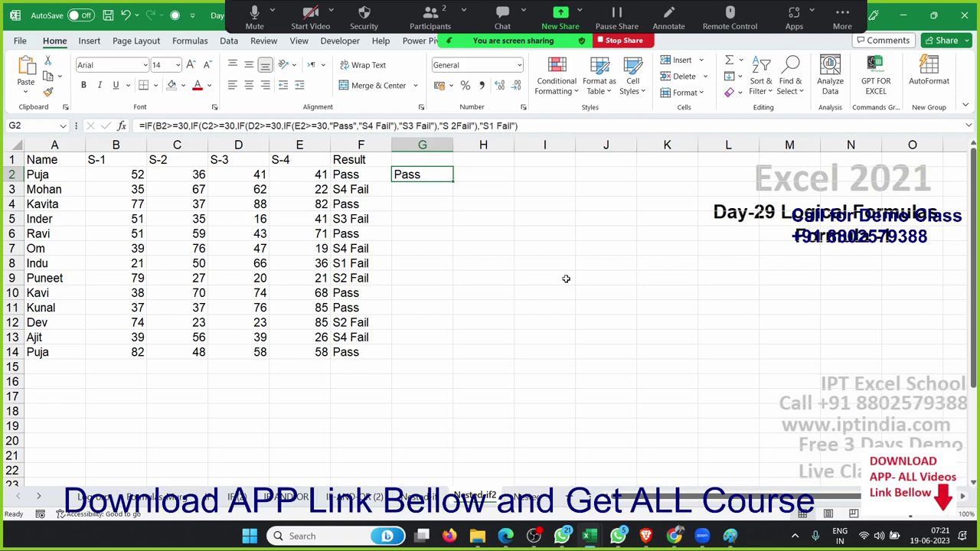
# - Fill G2's nested IF down through G14 with Ctrl+D
pyautogui.press('Left')
pyautogui.hotkey('ctrl', 'Down')
pyautogui.press('Right')
pyautogui.hotkey('ctrl', 'shift', 'Up')
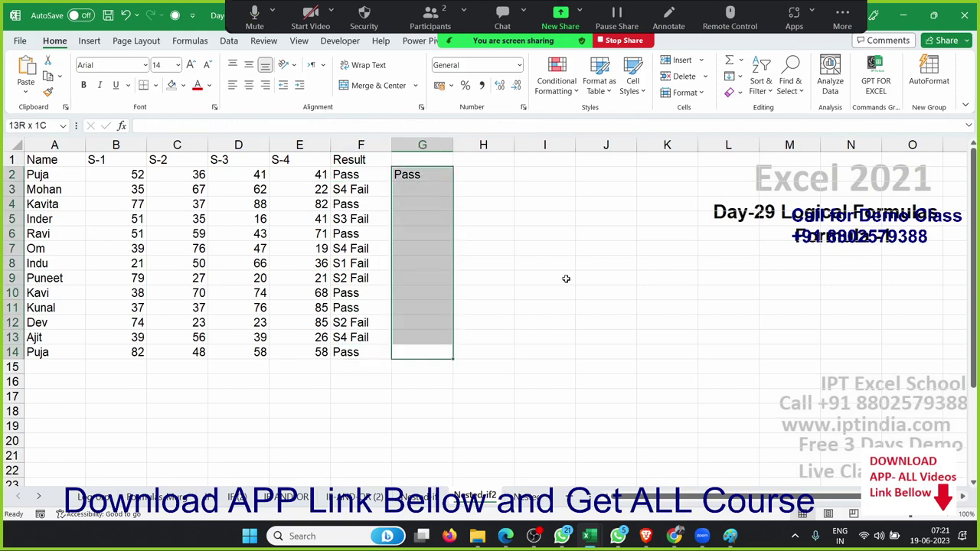
pyautogui.hotkey('ctrl', 'd')
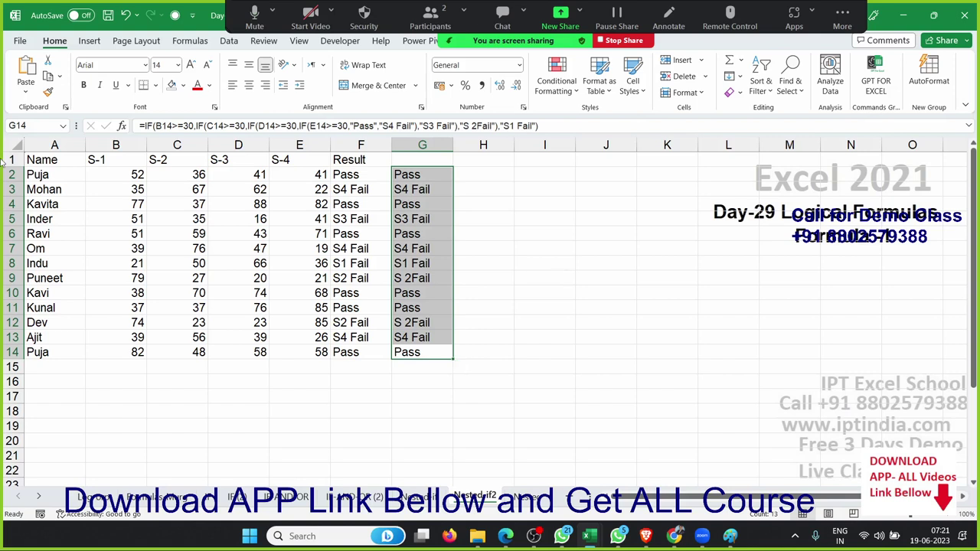
# - Scroll the sheet tabs to reveal more sheet names
pyautogui.click(47, 507)
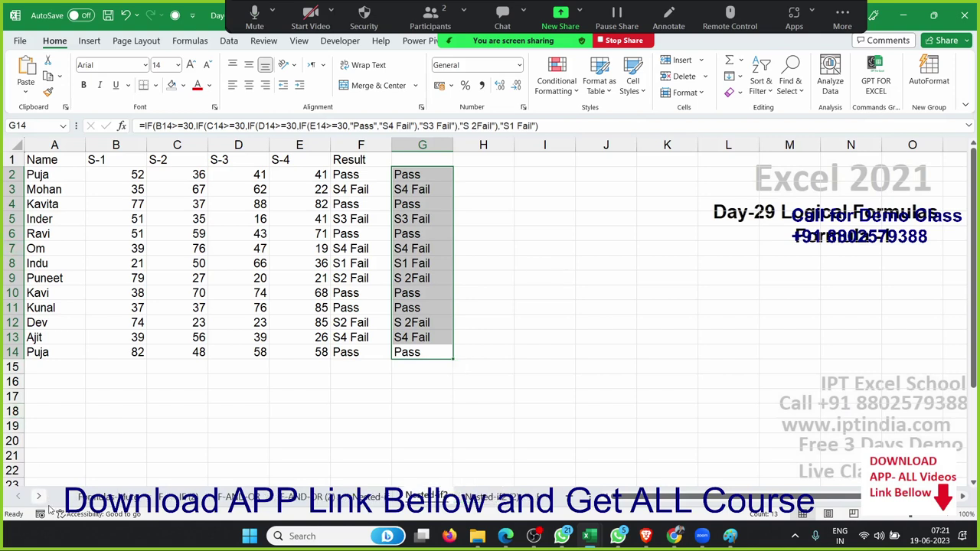
pyautogui.click(48, 507)
pyautogui.click(47, 507)
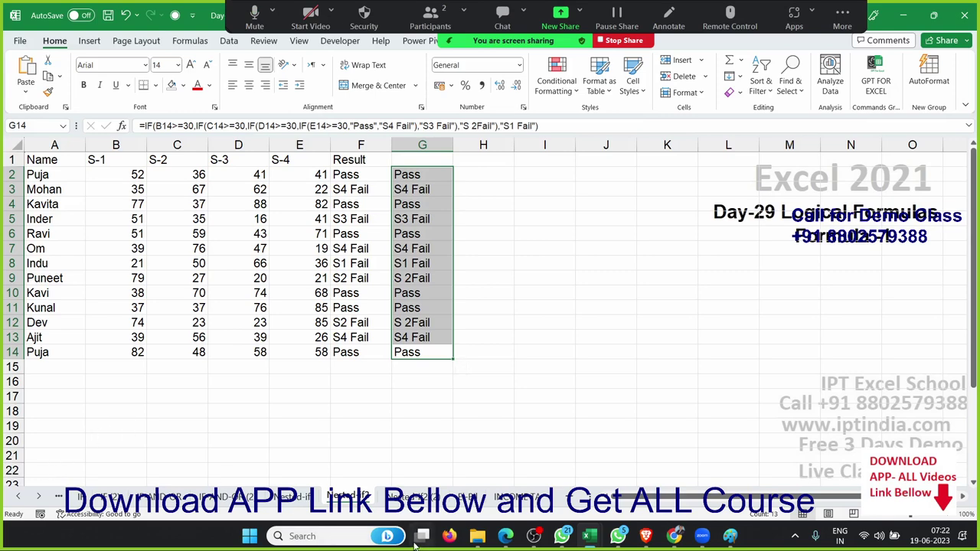
# - Switch between sheets and check the S3 Fail result in G5 of the results sheet
pyautogui.click(425, 498)
pyautogui.click(324, 353)
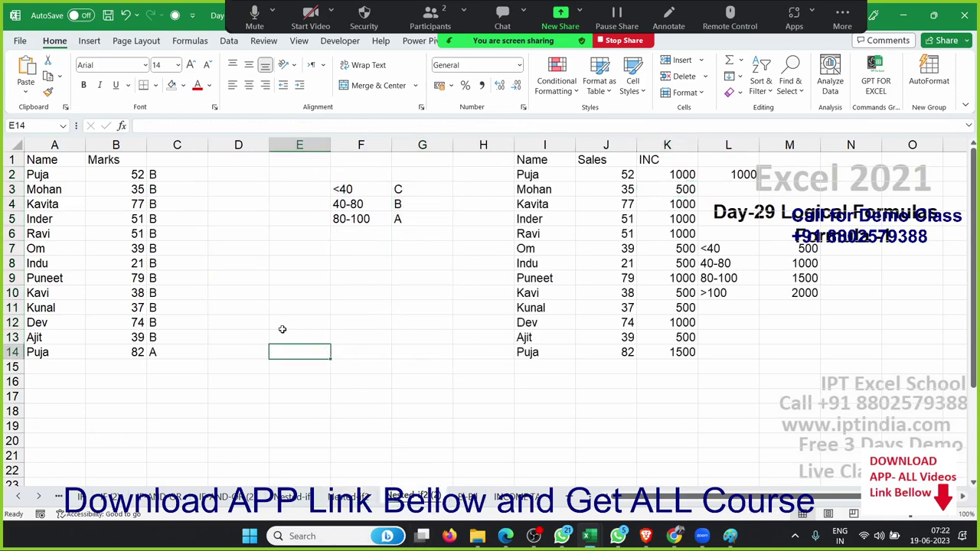
pyautogui.click(337, 498)
pyautogui.scroll(-4, 313, 390)
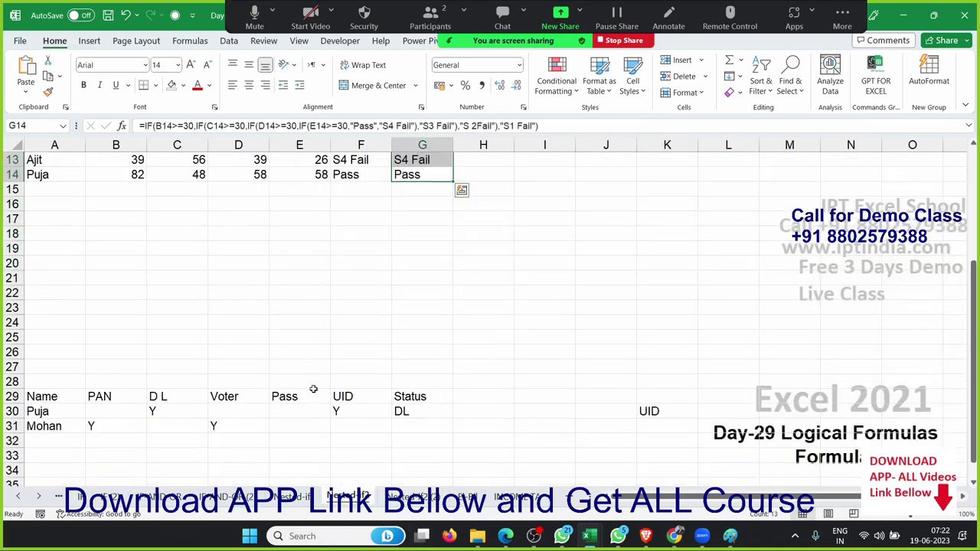
pyautogui.scroll(4, 313, 389)
pyautogui.click(398, 222)
pyautogui.scroll(-1, 399, 229)
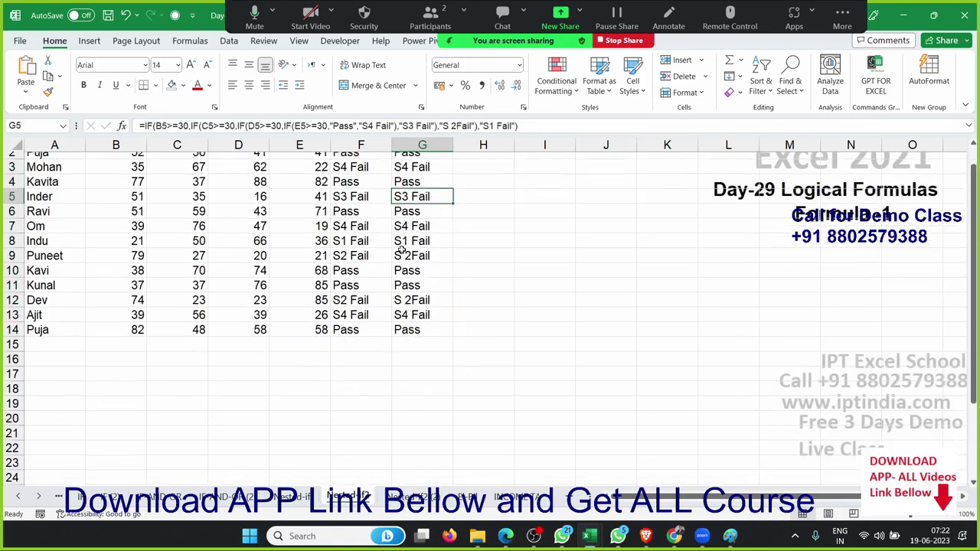
pyautogui.scroll(-5, 401, 250)
pyautogui.scroll(-2, 394, 260)
# - Clear the existing status in G30 and review the document entries in row 30
pyautogui.click(391, 277)
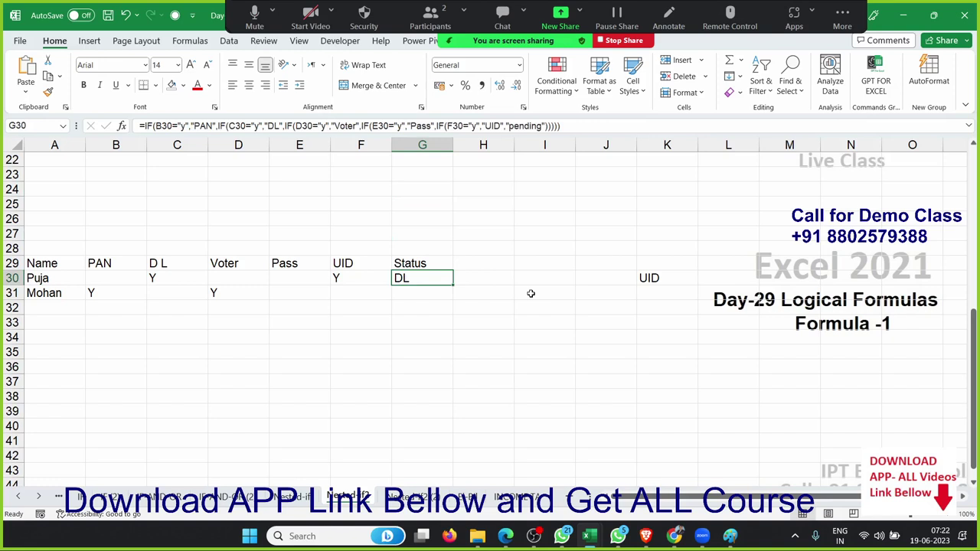
pyautogui.press('Delete')
pyautogui.press('Left')
pyautogui.press('Left')
pyautogui.press('Left')
pyautogui.press('Left')
pyautogui.press('Left')
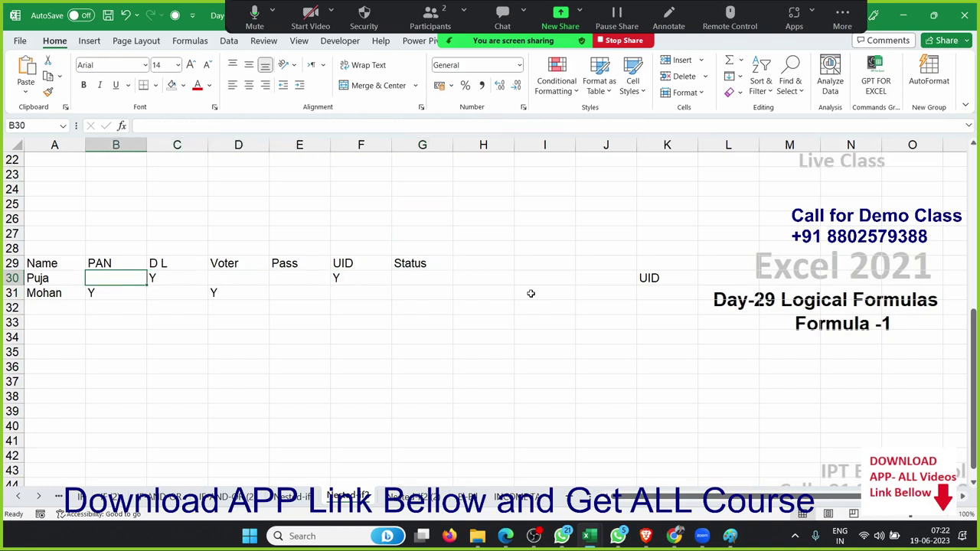
pyautogui.press('Right')
pyautogui.press('Right')
pyautogui.press('Left')
pyautogui.press('Left')
pyautogui.press('Right')
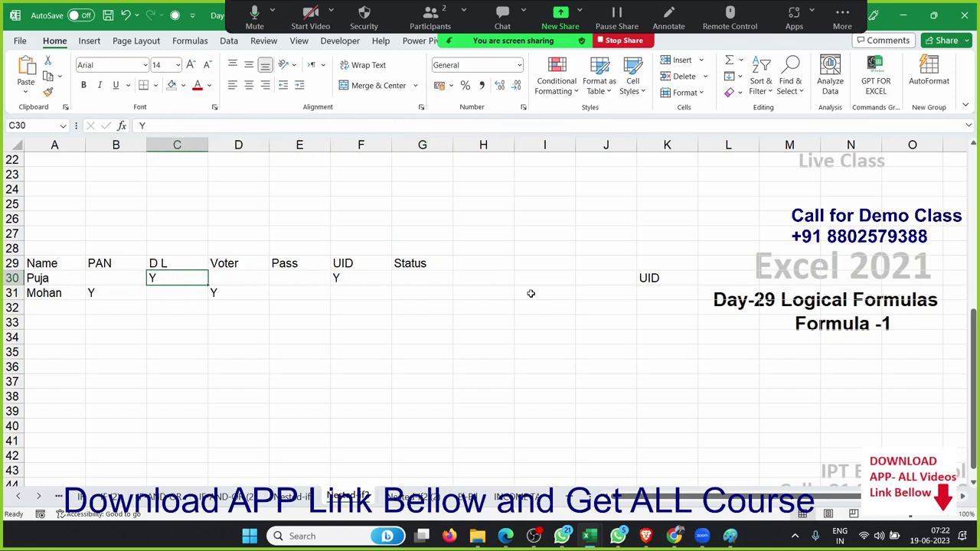
pyautogui.press('Right')
pyautogui.press('Right')
pyautogui.press('Right')
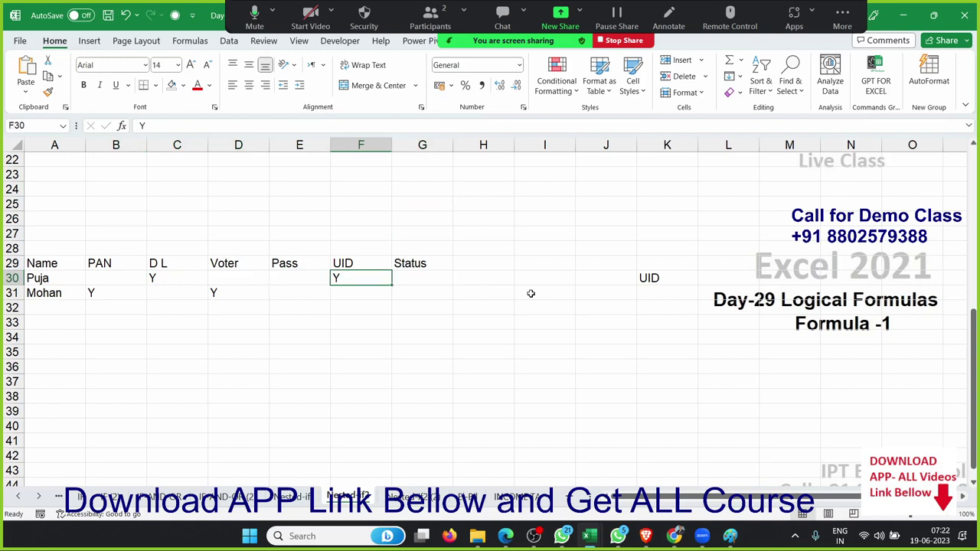
pyautogui.press('Left')
pyautogui.press('Left')
pyautogui.press('Left')
pyautogui.press('Left')
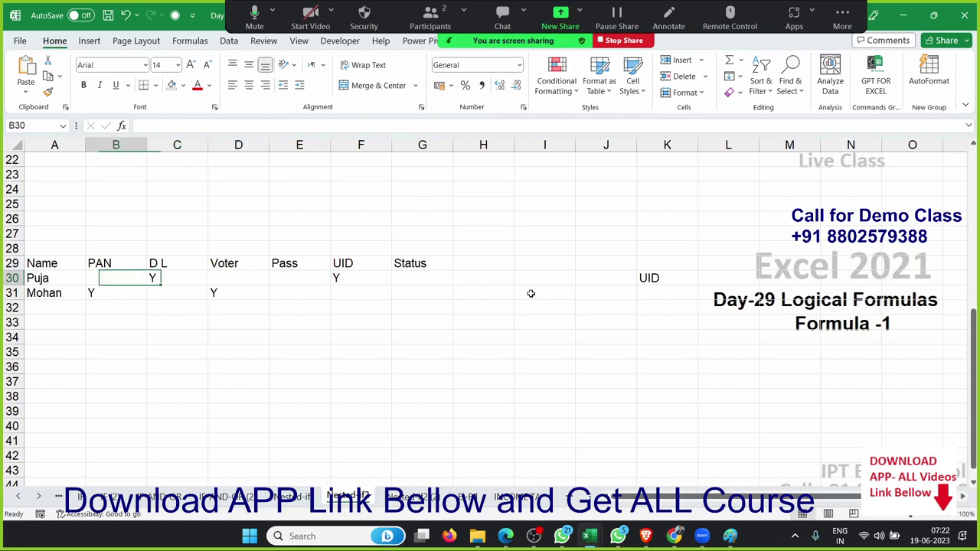
pyautogui.press('Left')
pyautogui.press('Right')
pyautogui.press('Right')
pyautogui.press('Right')
pyautogui.press('Right')
pyautogui.press('Right')
pyautogui.press('Right')
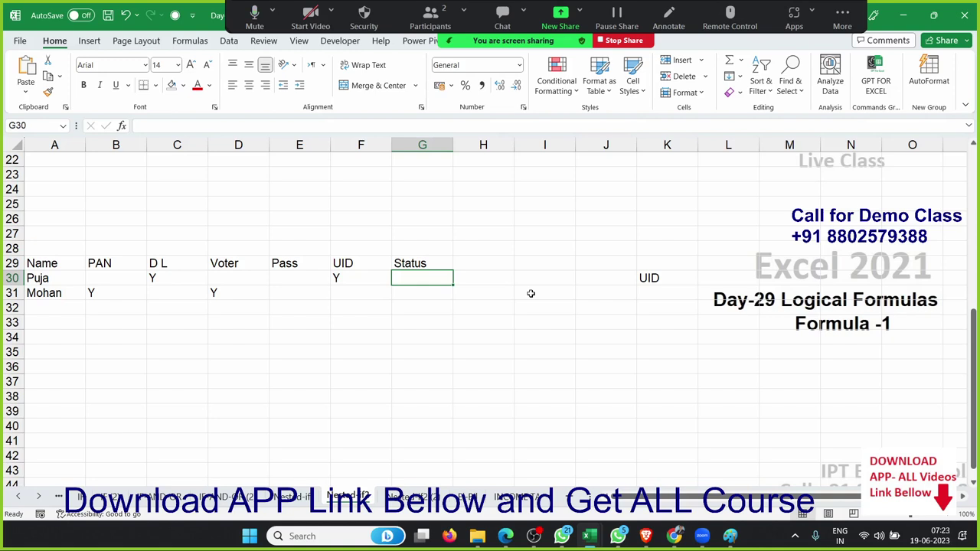
# - Review the PAN-to-UID document columns and Status cells for both people's rows
pyautogui.press('Left')
pyautogui.press('Left')
pyautogui.press('Left')
pyautogui.press('Left')
pyautogui.press('Right')
pyautogui.press('Right')
pyautogui.press('Right')
pyautogui.press('Right')
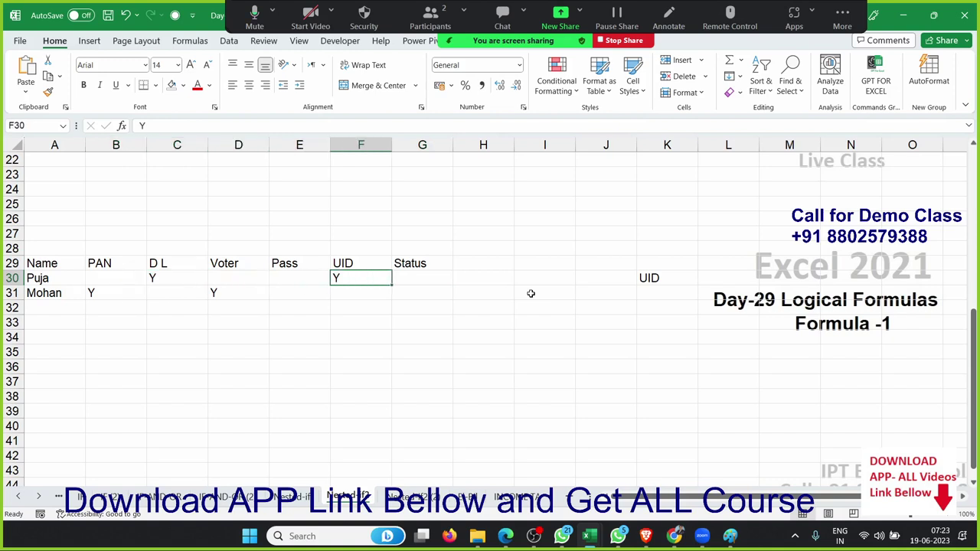
pyautogui.press('Left')
pyautogui.press('Left')
pyautogui.press('Left')
pyautogui.press('Left')
pyautogui.press('Right')
pyautogui.press('Right')
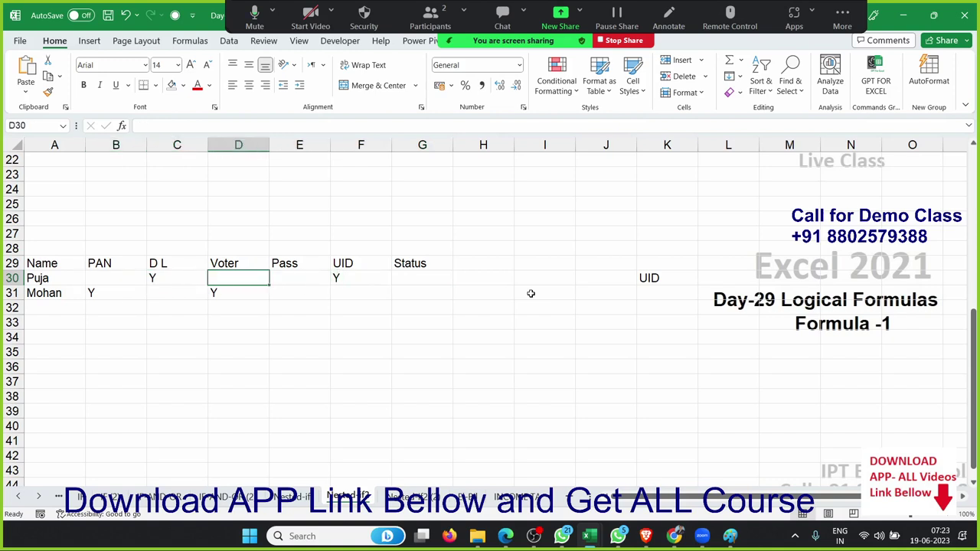
pyautogui.press('Right')
pyautogui.press('Right')
pyautogui.press('Right')
pyautogui.press('Left')
pyautogui.press('Left')
pyautogui.press('Left')
pyautogui.press('Left')
pyautogui.hotkey('shift', 'Right')
pyautogui.hotkey('shift', 'Right')
pyautogui.hotkey('shift', 'Right')
pyautogui.hotkey('shift', 'Down')
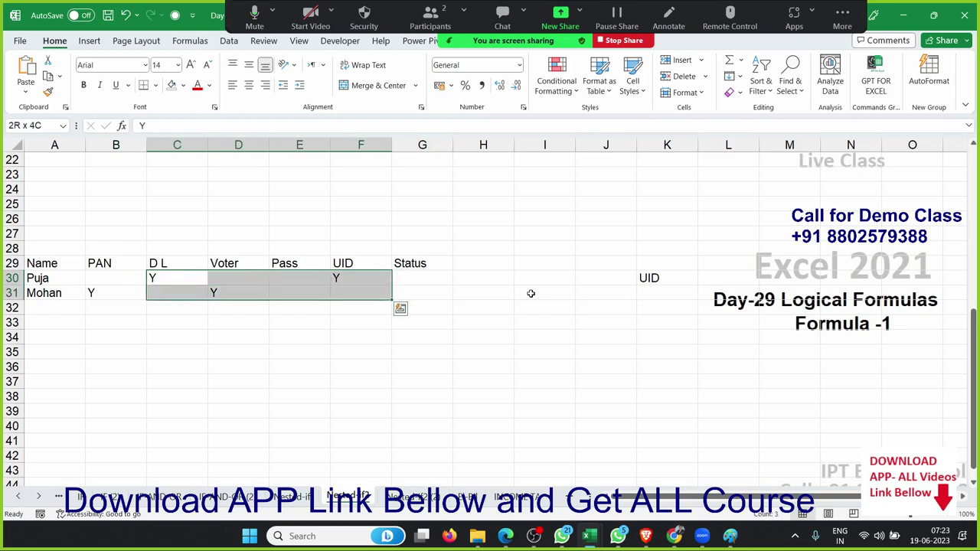
pyautogui.press('Right')
pyautogui.press('Right')
pyautogui.press('Right')
pyautogui.press('Right')
pyautogui.hotkey('shift', 'Down')
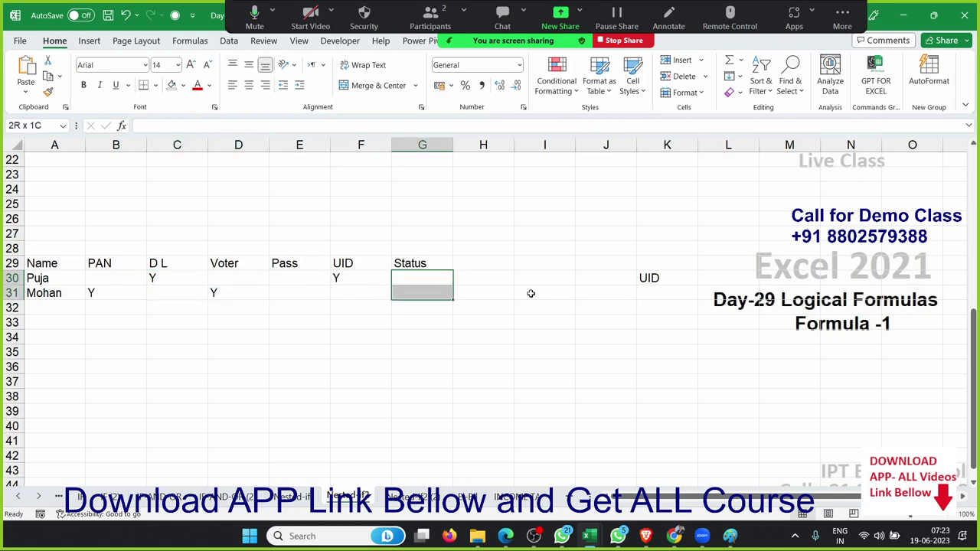
pyautogui.press('Up')
pyautogui.press('Down')
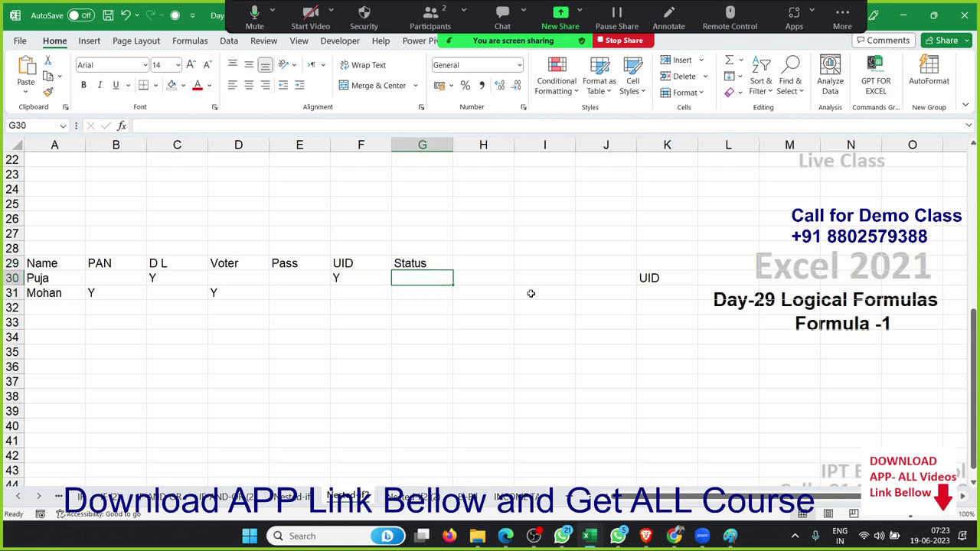
pyautogui.press('Left')
pyautogui.press('Left')
pyautogui.press('Left')
pyautogui.press('Left')
pyautogui.press('Right')
pyautogui.press('Right')
pyautogui.press('Right')
pyautogui.press('Right')
# - Enter a trial DL status in G30, delete it, and start an =IF( formula there
pyautogui.write('DL')
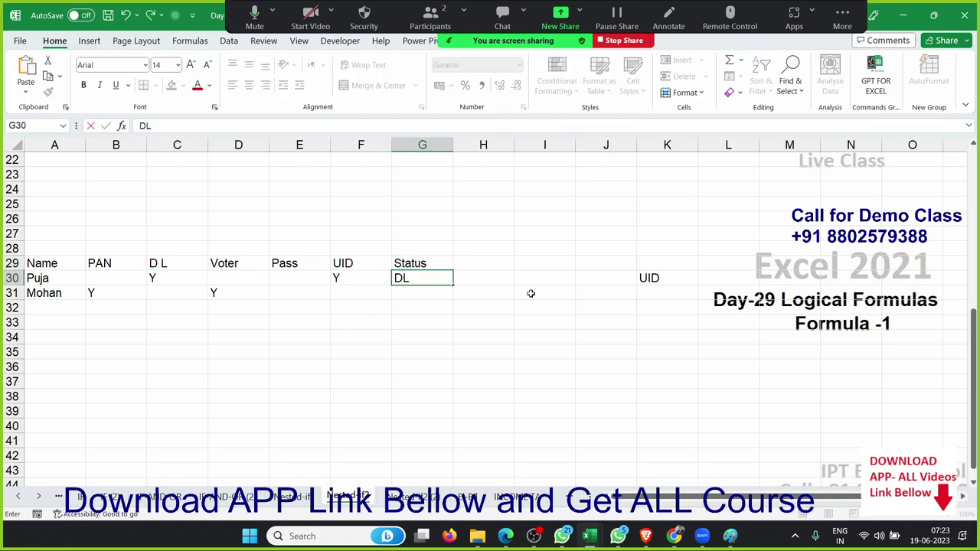
pyautogui.press('Return')
pyautogui.press('Up')
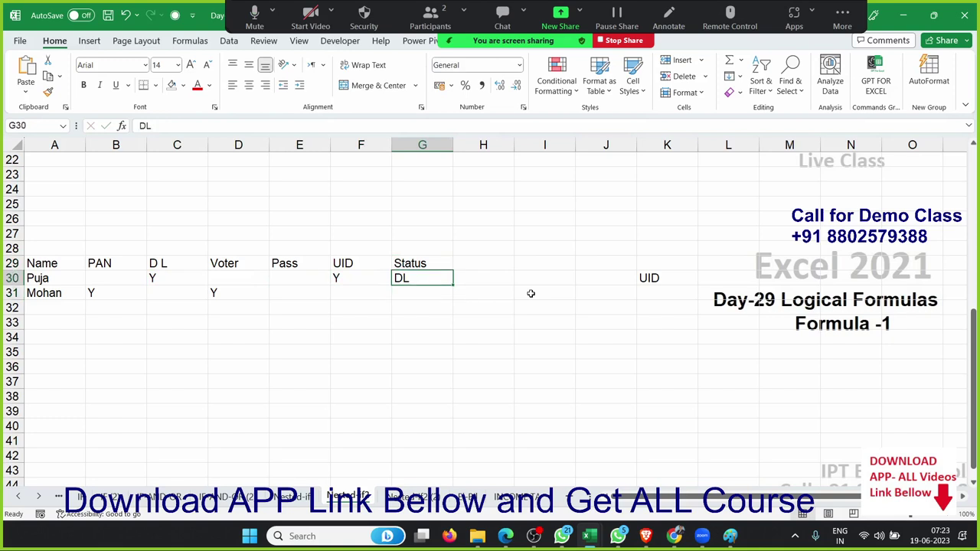
pyautogui.press('Down')
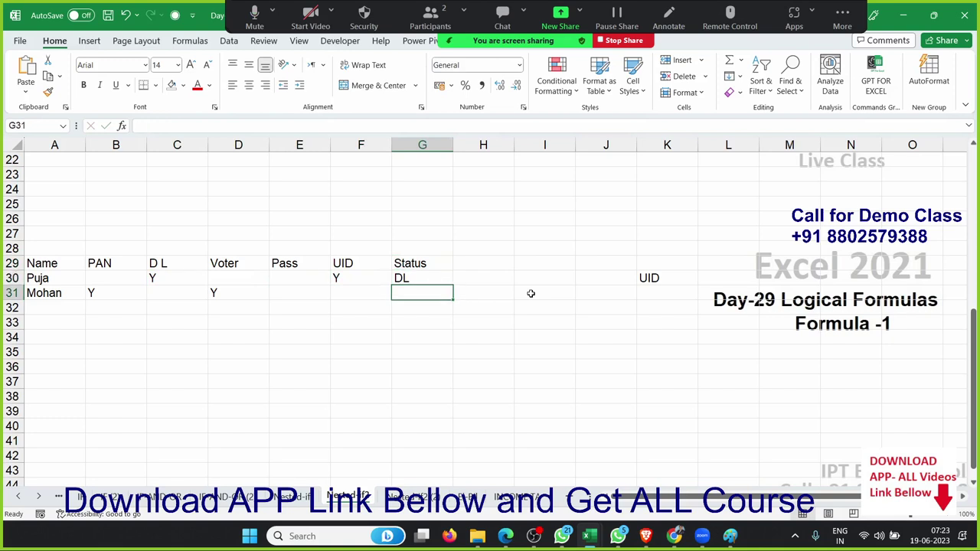
pyautogui.press('Up')
pyautogui.press('Delete')
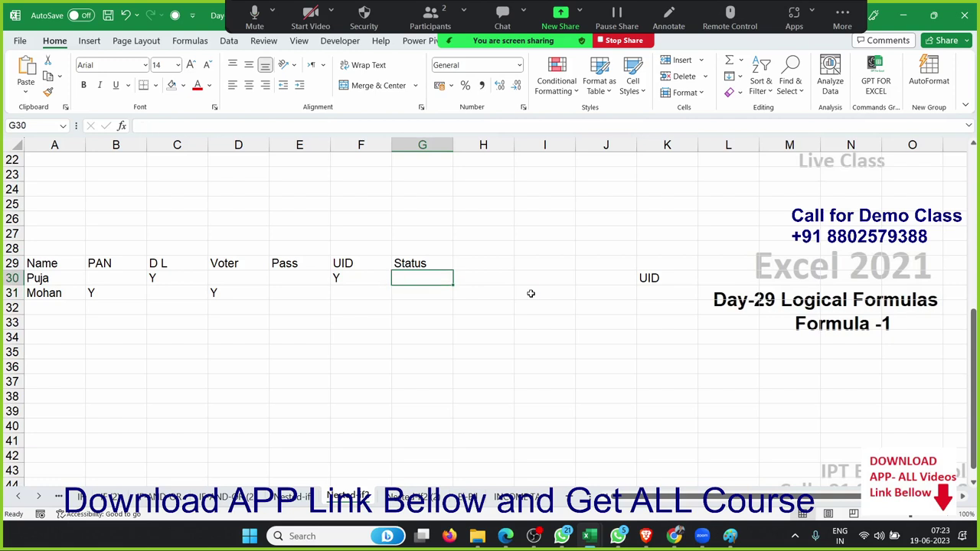
pyautogui.write('=if')
pyautogui.press('Tab')
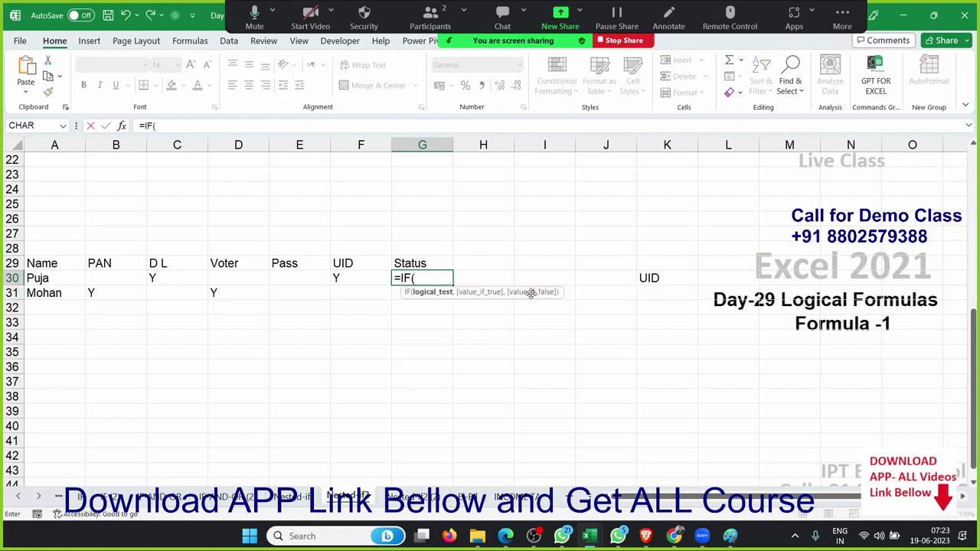
# - Abandon the half-typed IF formula in Status cell G30
pyautogui.click(102, 276)
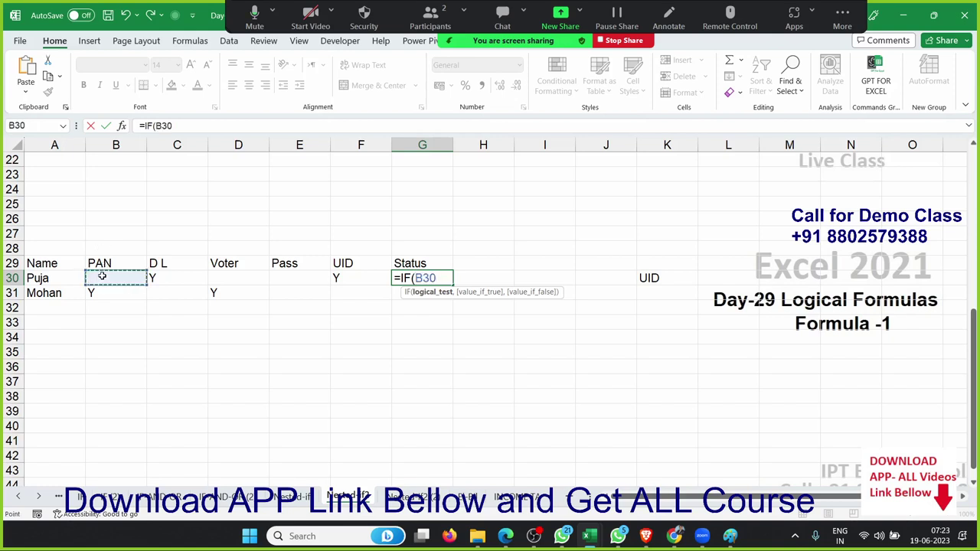
pyautogui.write('=')
pyautogui.press('Escape')
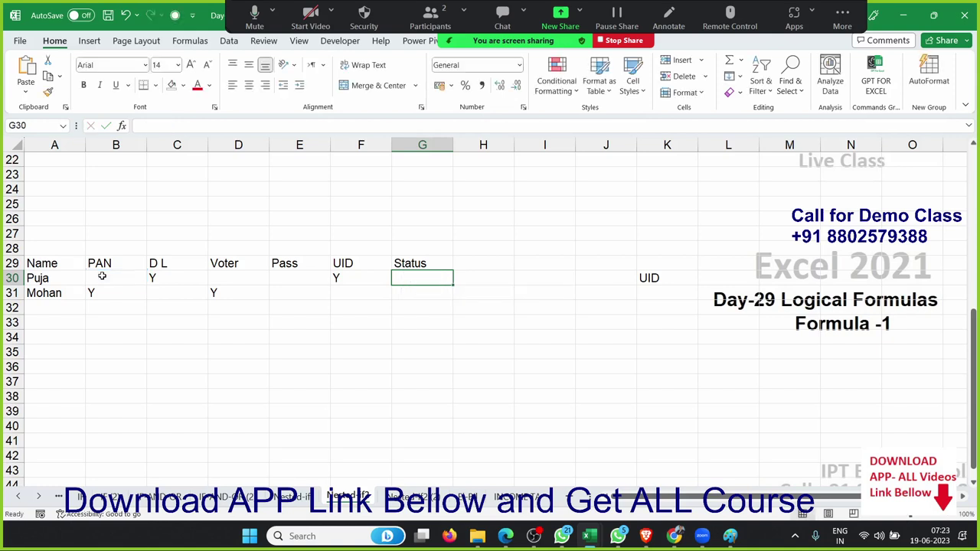
# - Give the PAN header cell B29 the defined name PAN, then select the D L header
pyautogui.click(97, 261)
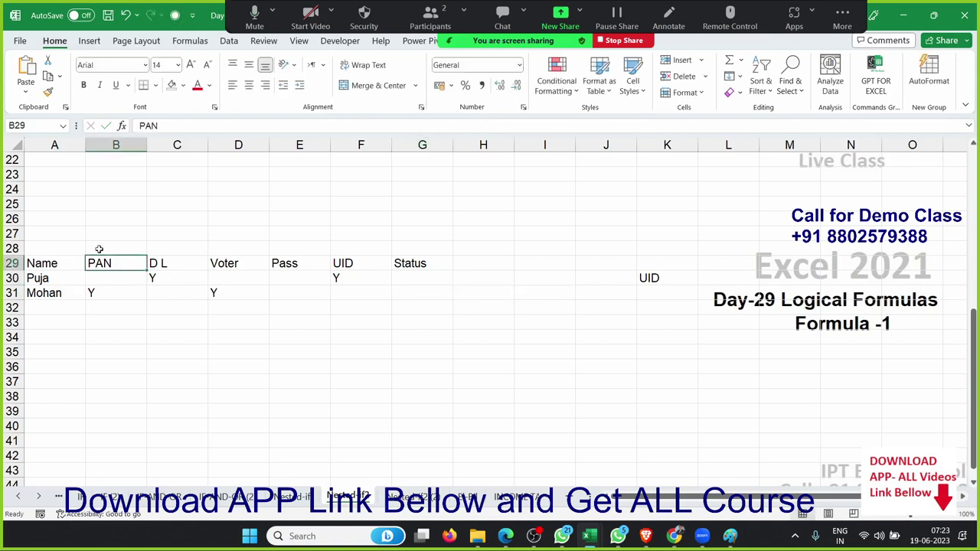
pyautogui.click(28, 123)
pyautogui.write('PAN')
pyautogui.press('Return')
pyautogui.press('Right')
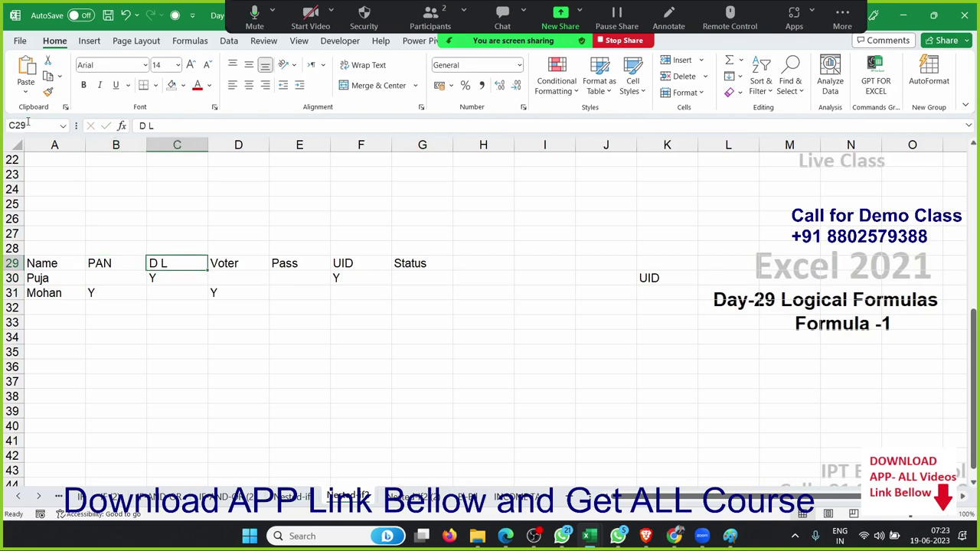
pyautogui.click(28, 122)
# - Name the D L header cell DL and the Voter header cell VT
pyautogui.write('DL')
pyautogui.press('Return')
pyautogui.press('Right')
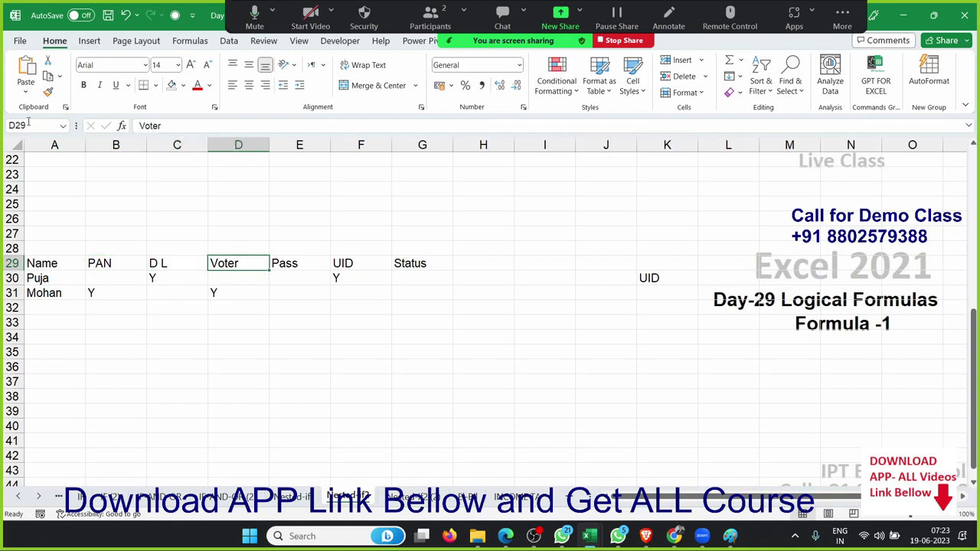
pyautogui.click(29, 123)
pyautogui.write('VO')
pyautogui.press('BackSpace')
pyautogui.write('T')
pyautogui.press('Return')
# - Name the Pass header cell PA and the UID header cell F29 UID
pyautogui.press('Right')
pyautogui.write('PA')
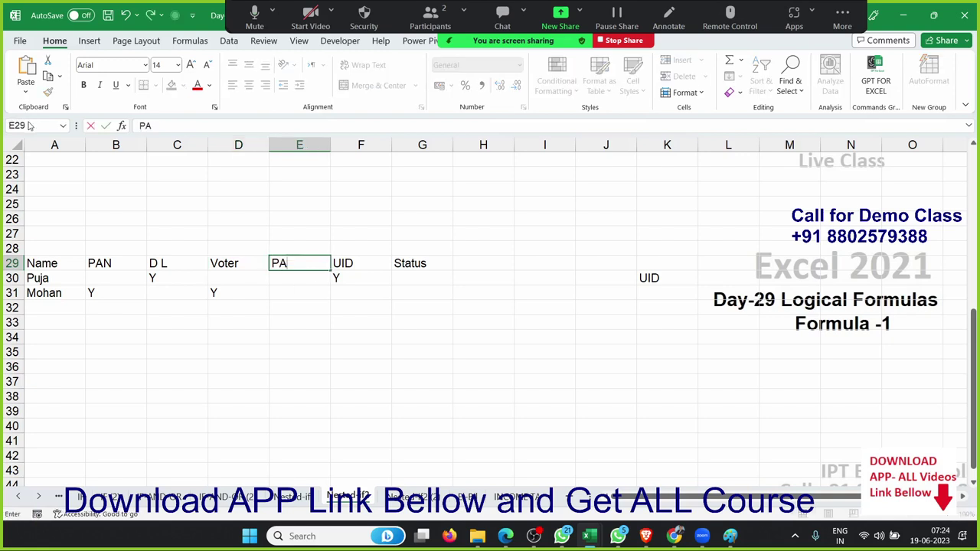
pyautogui.press('Escape')
pyautogui.click(21, 125)
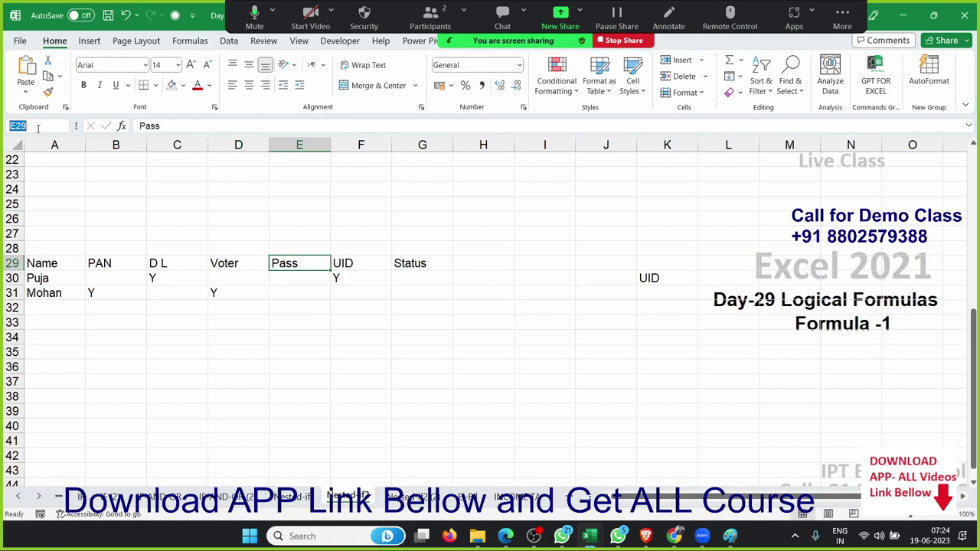
pyautogui.write('PA')
pyautogui.press('Return')
pyautogui.press('Right')
pyautogui.click(39, 128)
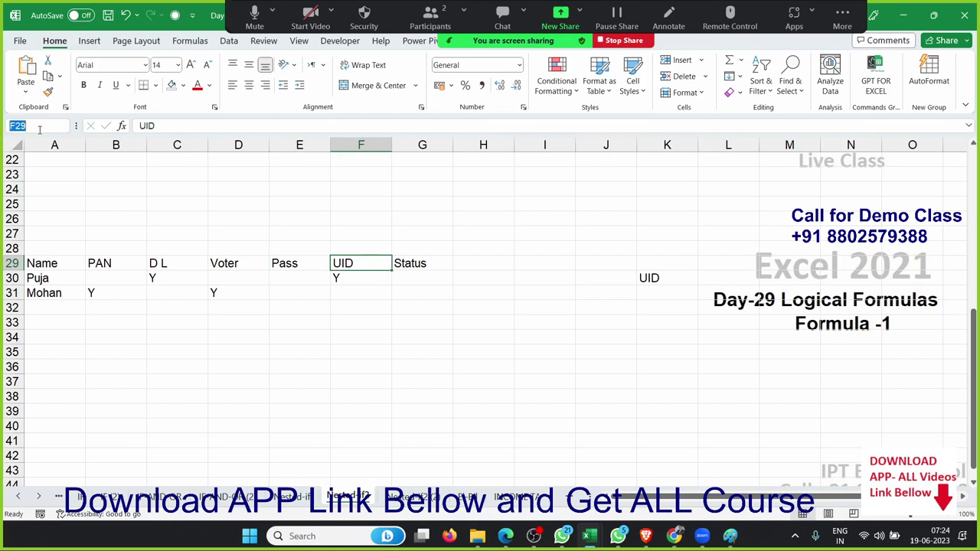
pyautogui.write('UID')
pyautogui.press('Return')
# - Return to Puja's Status cell G30
pyautogui.press('Left')
pyautogui.press('Left')
pyautogui.press('Left')
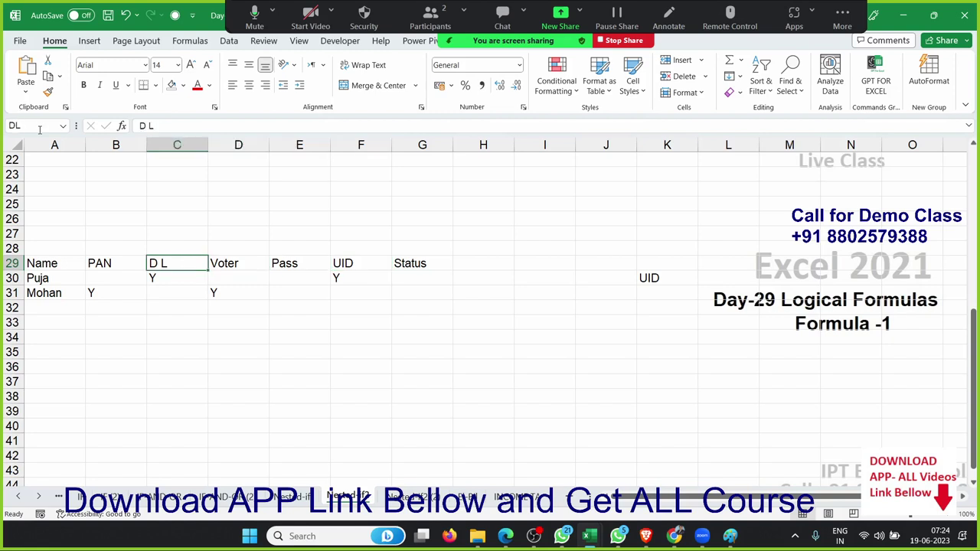
pyautogui.press('Left')
pyautogui.press('Left')
pyautogui.press('Right')
pyautogui.press('Right')
pyautogui.press('Right')
pyautogui.press('Right')
pyautogui.press('Right')
pyautogui.press('Right')
pyautogui.press('Down')
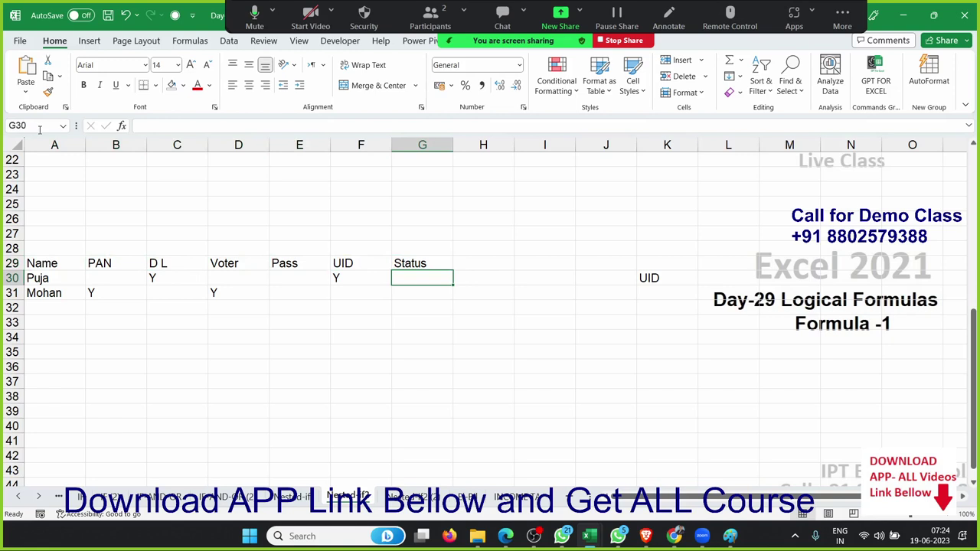
# - Start G30's formula as =IF(B30="y",PAN to return PAN when B30 is Y
pyautogui.write('=')
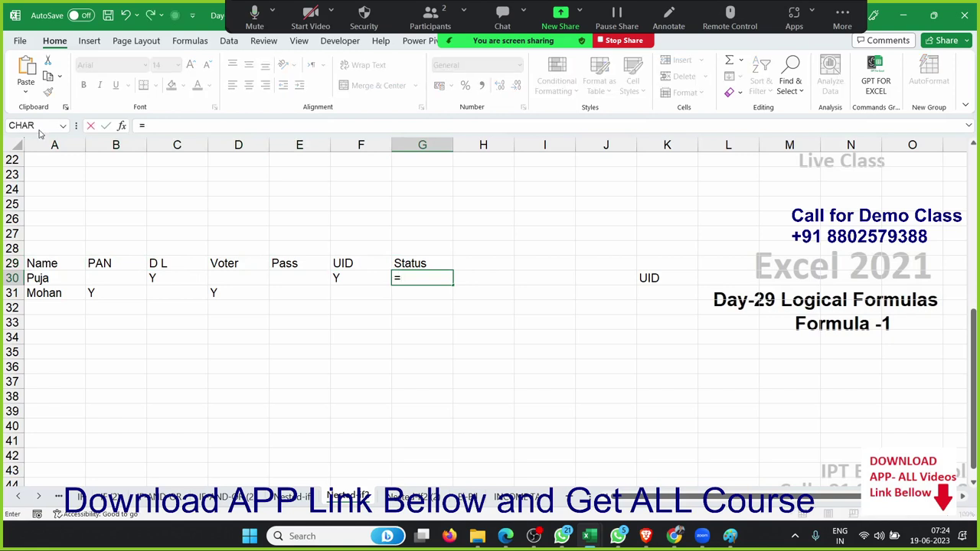
pyautogui.write('if')
pyautogui.press('Tab')
pyautogui.press('Left')
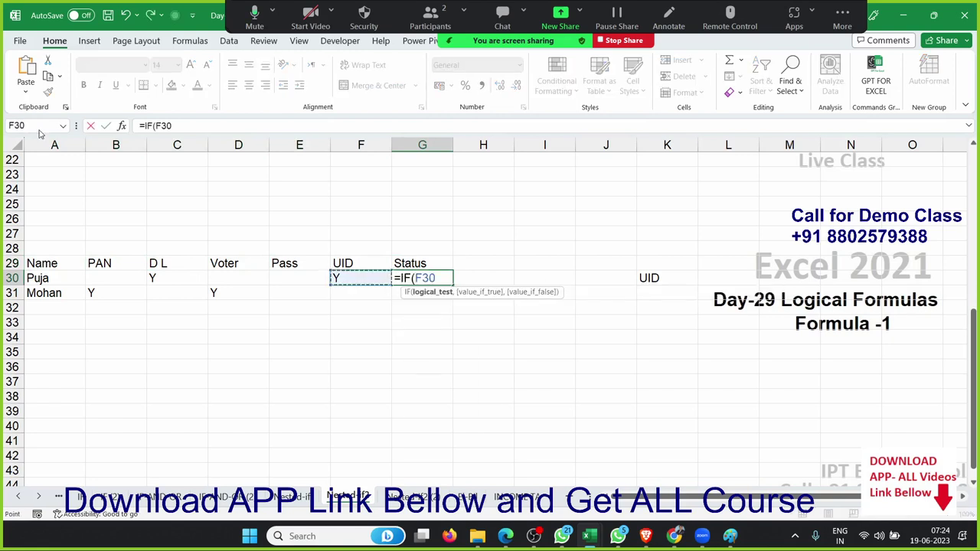
pyautogui.press('Left')
pyautogui.press('Left')
pyautogui.press('Left')
pyautogui.press('Left')
pyautogui.write('=')
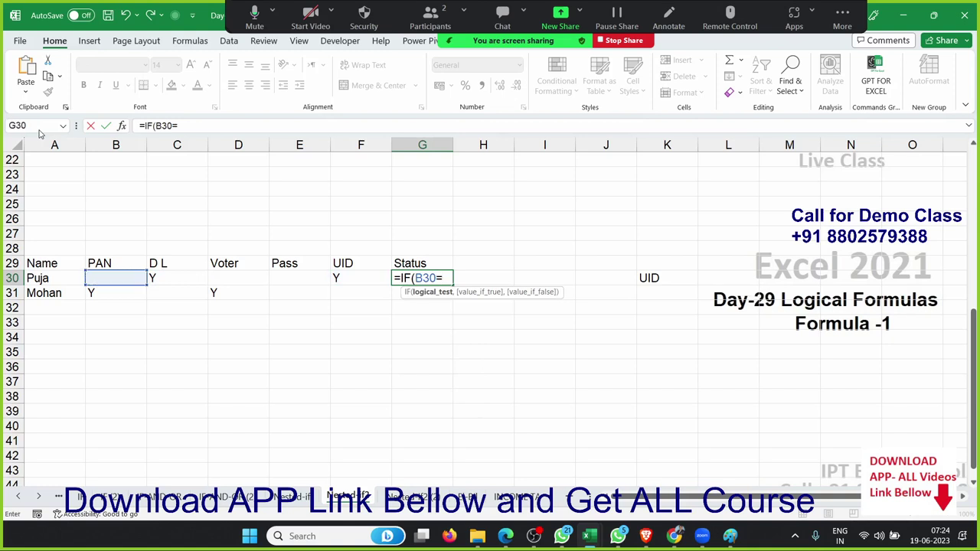
pyautogui.write('"y"')
pyautogui.write(',p')
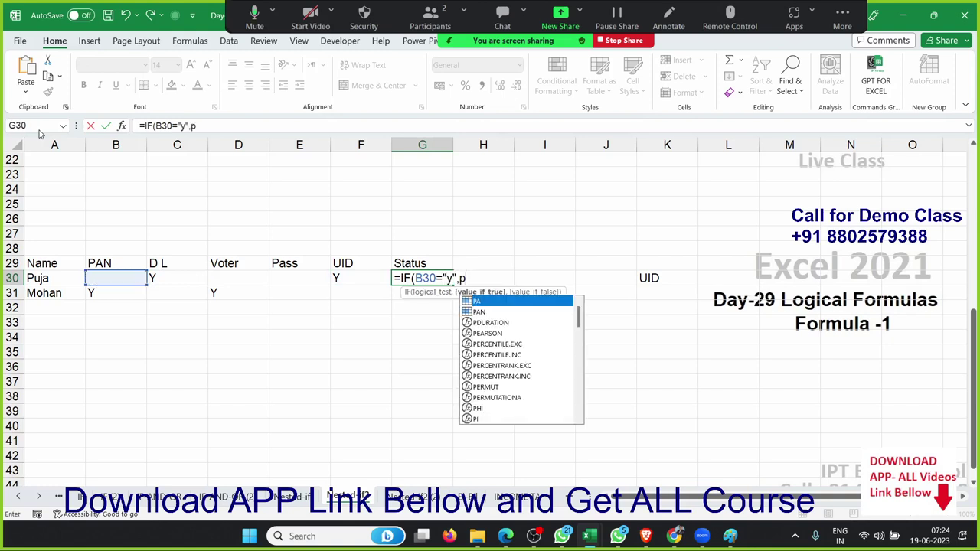
pyautogui.write('an')
pyautogui.press('Tab')
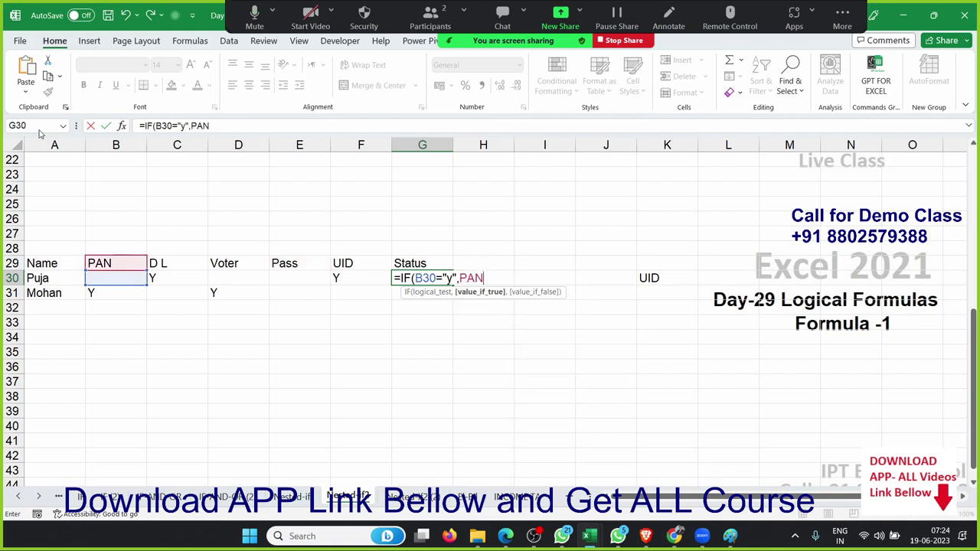
# - Nest a second IF returning DL when C30 is "y", followed by a comma
pyautogui.write(',')
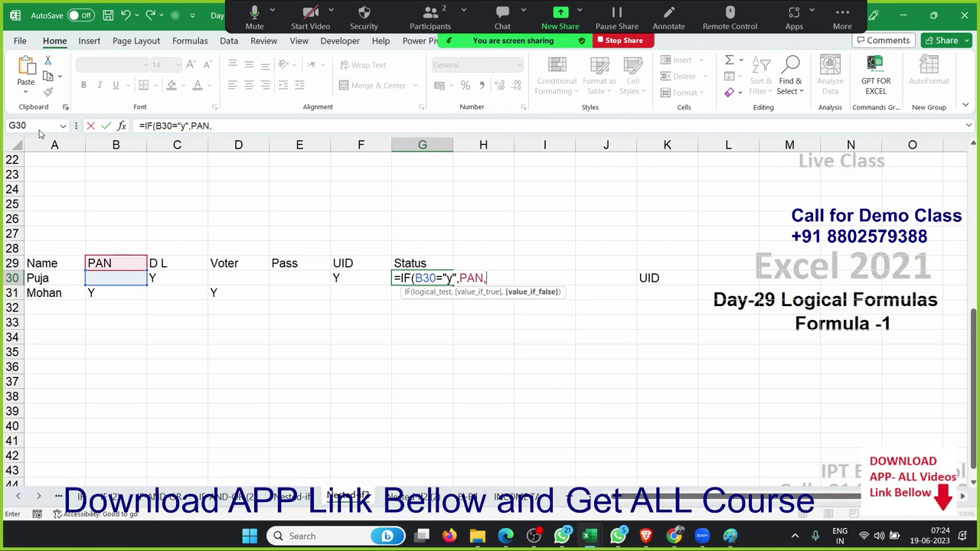
pyautogui.write('i')
pyautogui.press('Tab')
pyautogui.press('Left')
pyautogui.press('Left')
pyautogui.press('Left')
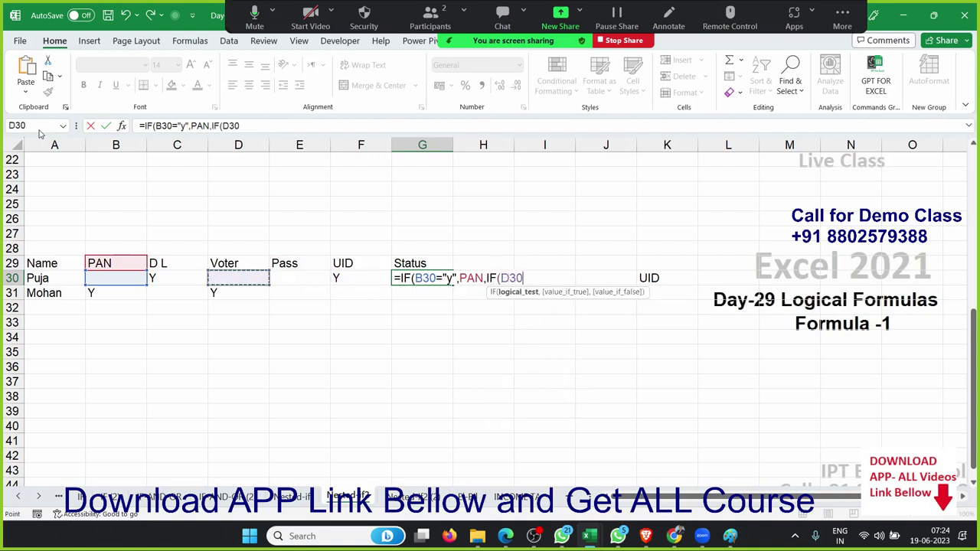
pyautogui.press('Left')
pyautogui.write('="')
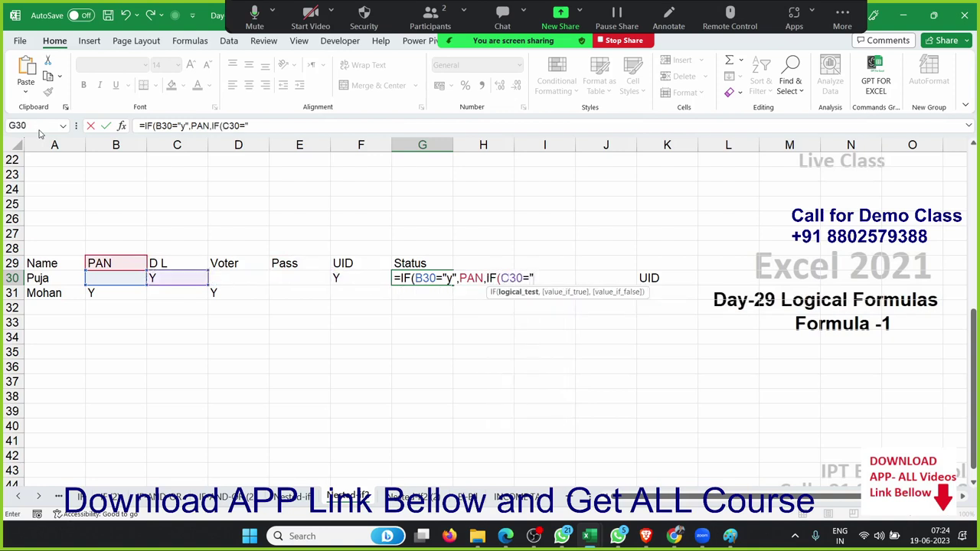
pyautogui.write('y",')
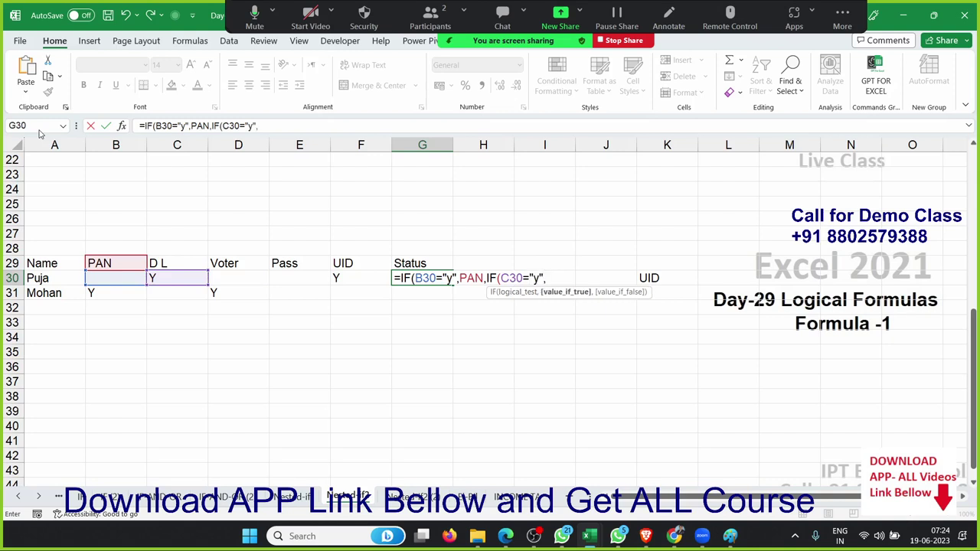
pyautogui.write('dl')
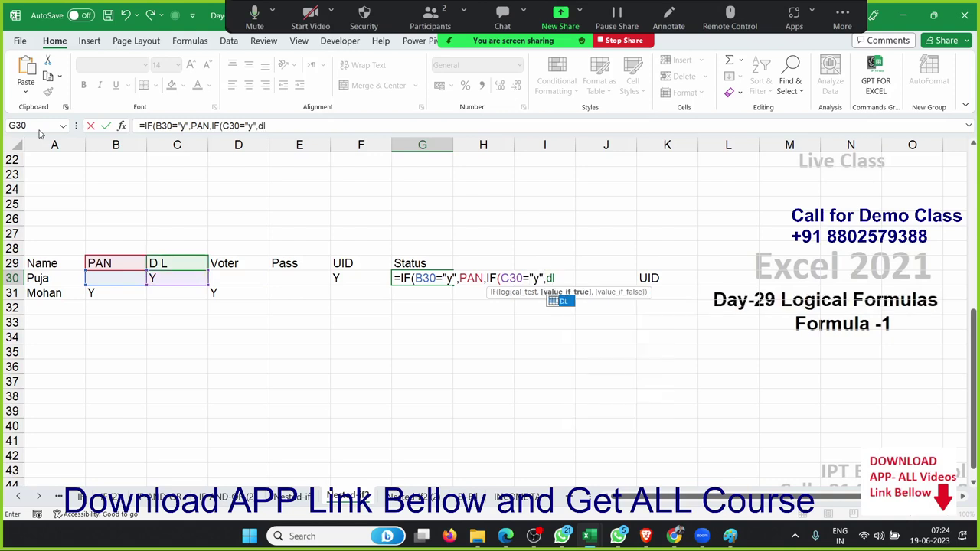
pyautogui.press('Tab')
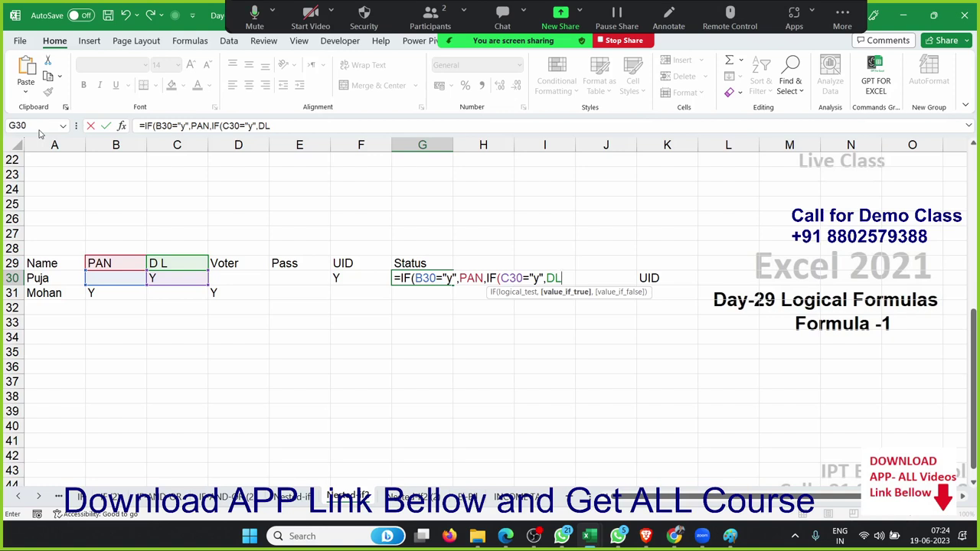
pyautogui.write(',')
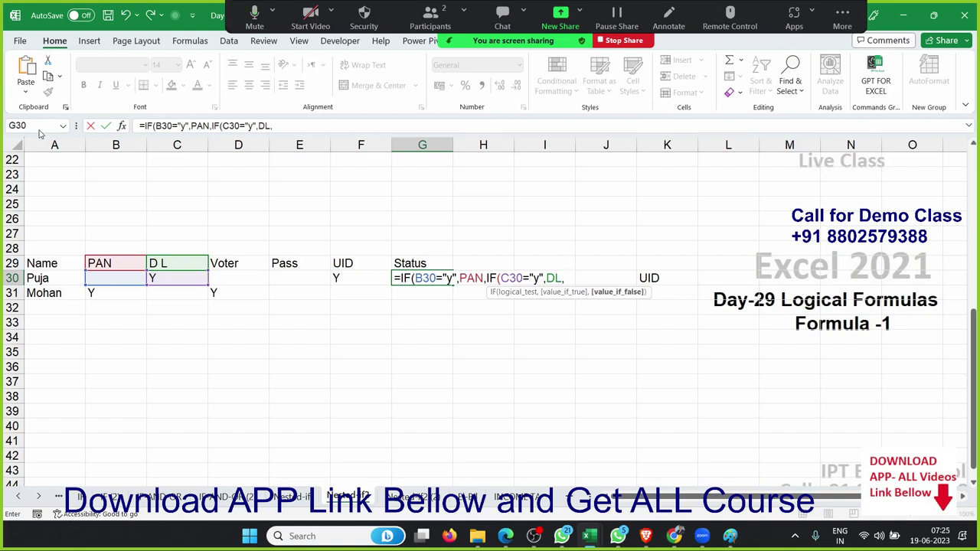
# - Add a nested IF(D30="y",VT, test for the Voter document
pyautogui.write('IF(')
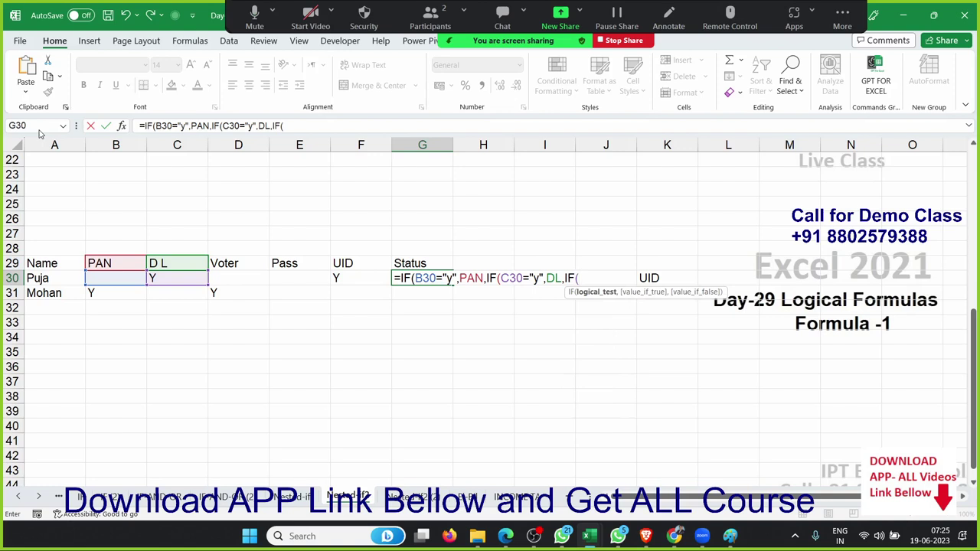
pyautogui.press('Left')
pyautogui.press('Left')
pyautogui.press('Left')
pyautogui.write('=')
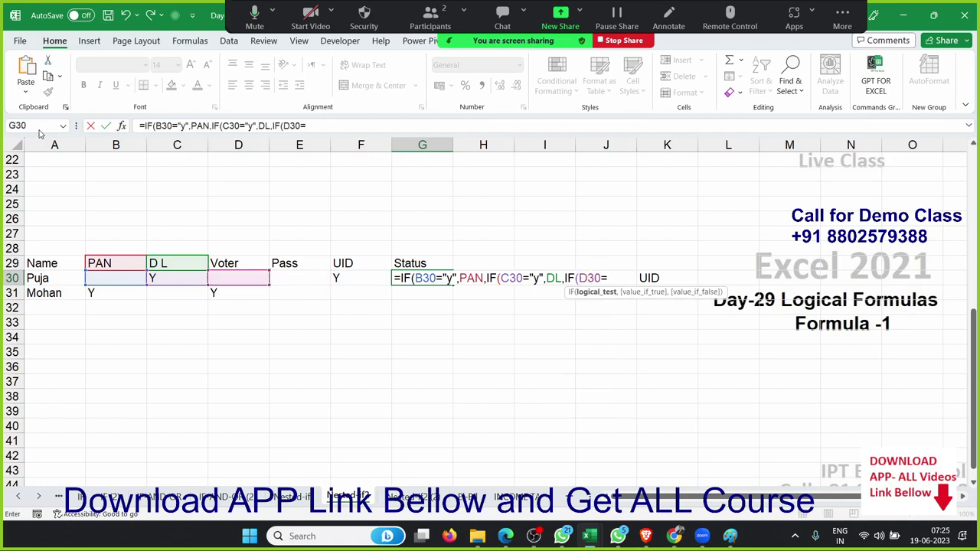
pyautogui.write('v')
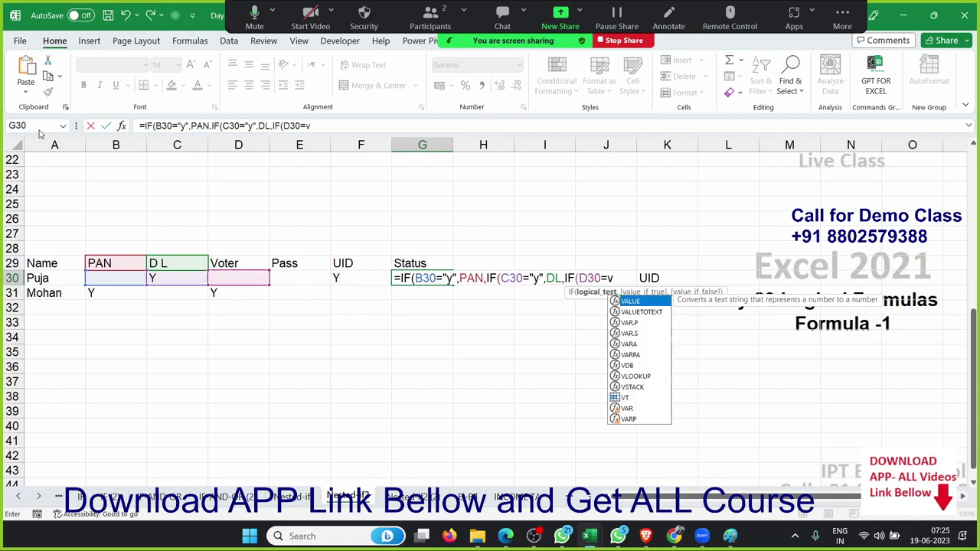
pyautogui.write('t')
pyautogui.press('BackSpace')
pyautogui.press('BackSpace')
pyautogui.write('"')
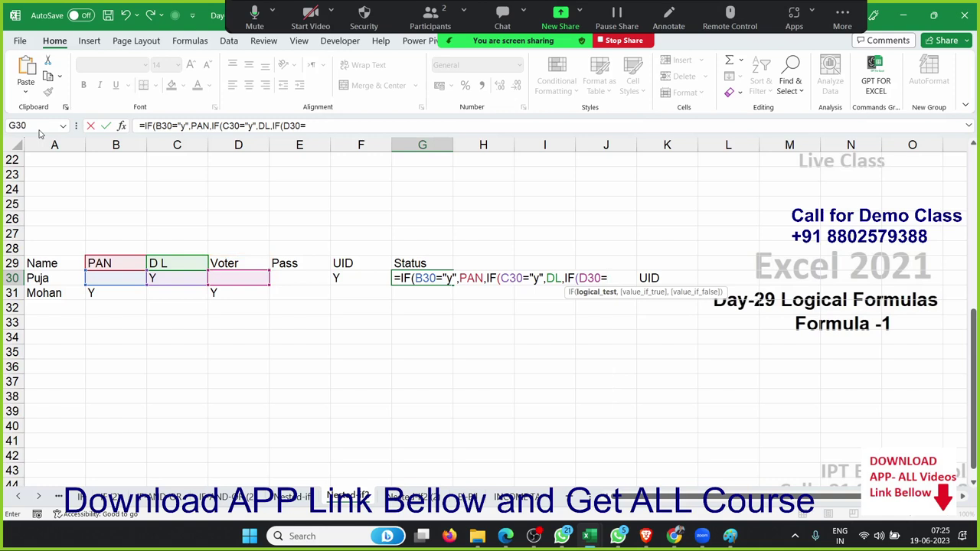
pyautogui.write('y"')
pyautogui.write(',v')
pyautogui.press('BackSpace')
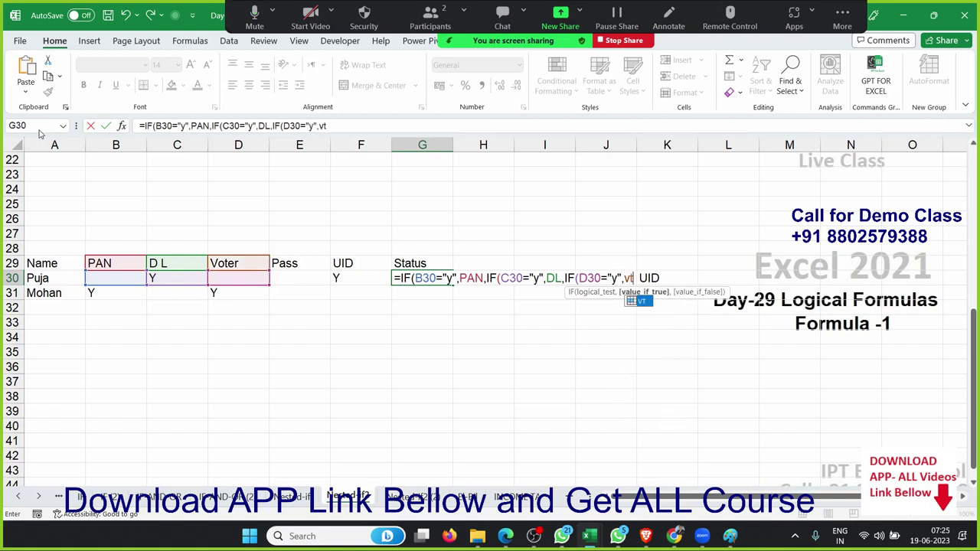
pyautogui.write('VT,')
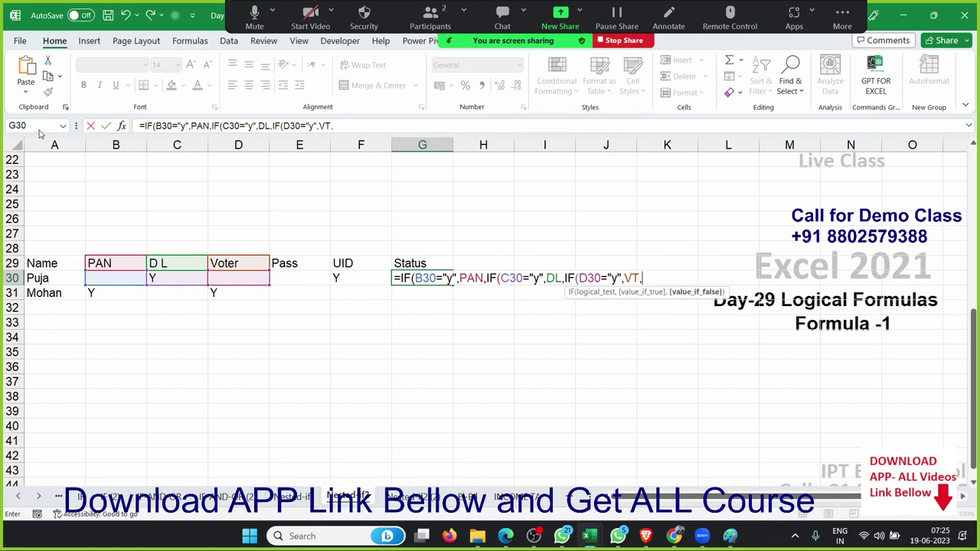
pyautogui.write('IF(')
# - Add IF(E30="y",PA, and IF(F30="y",UID,"Pending") to finish the nesting
pyautogui.press('Left')
pyautogui.press('Left')
pyautogui.press('Left')
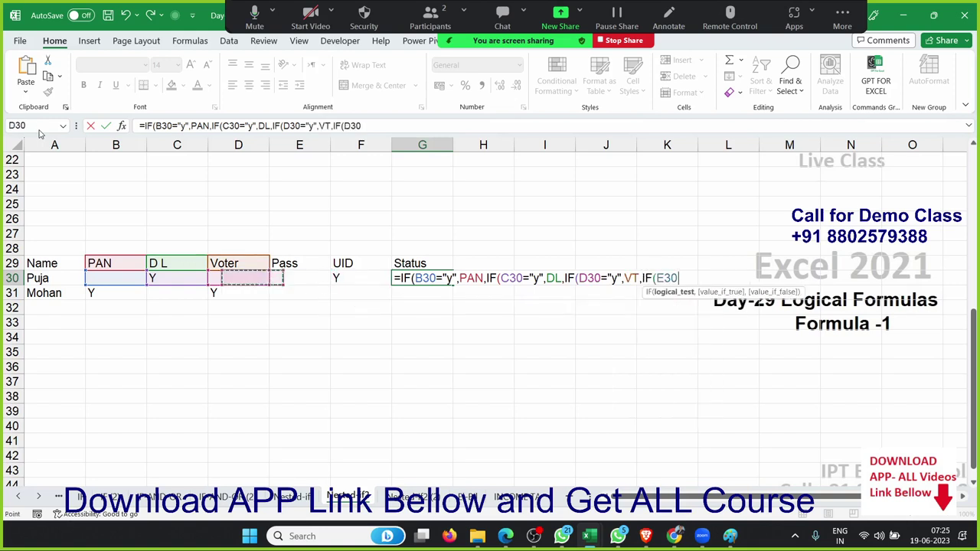
pyautogui.press('Right')
pyautogui.write('="')
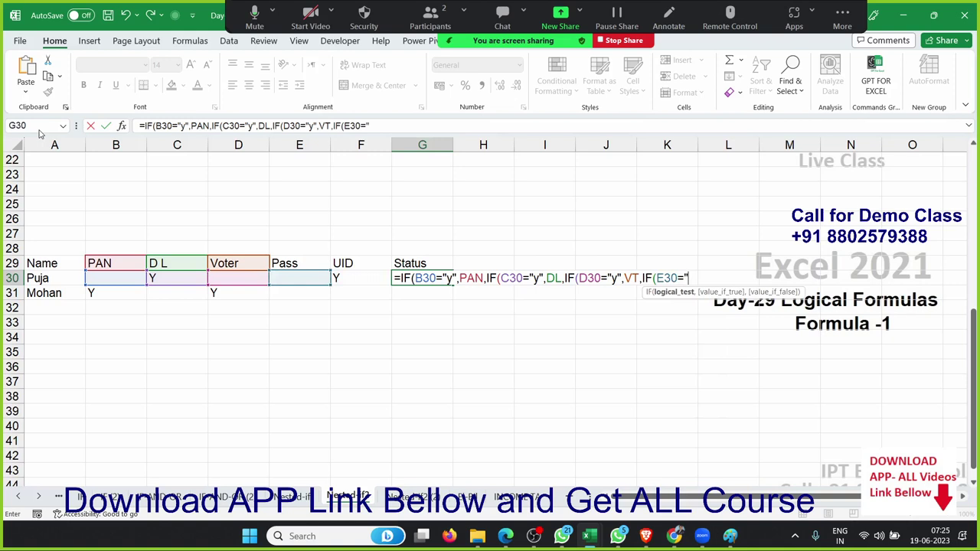
pyautogui.write('y')
pyautogui.write('",')
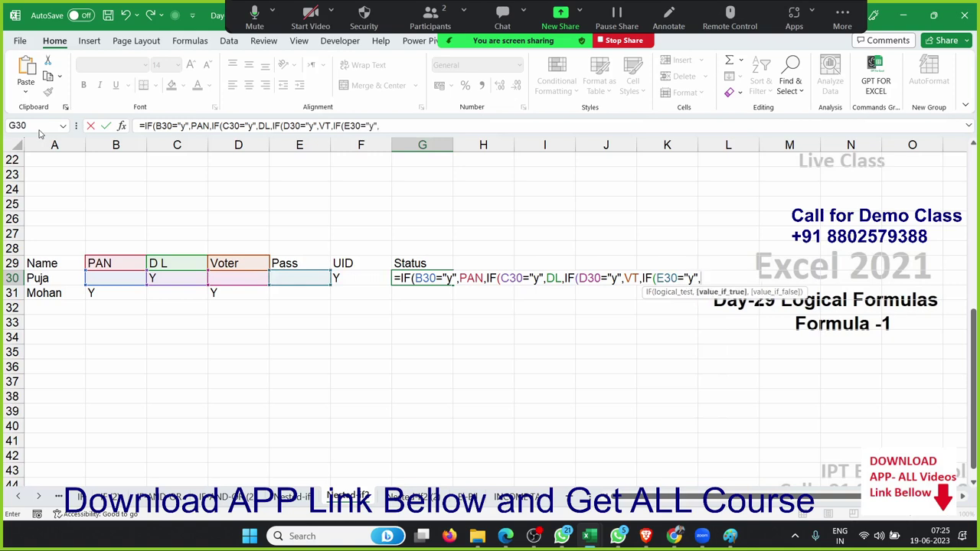
pyautogui.write('PA')
pyautogui.press('Escape')
pyautogui.write(',')
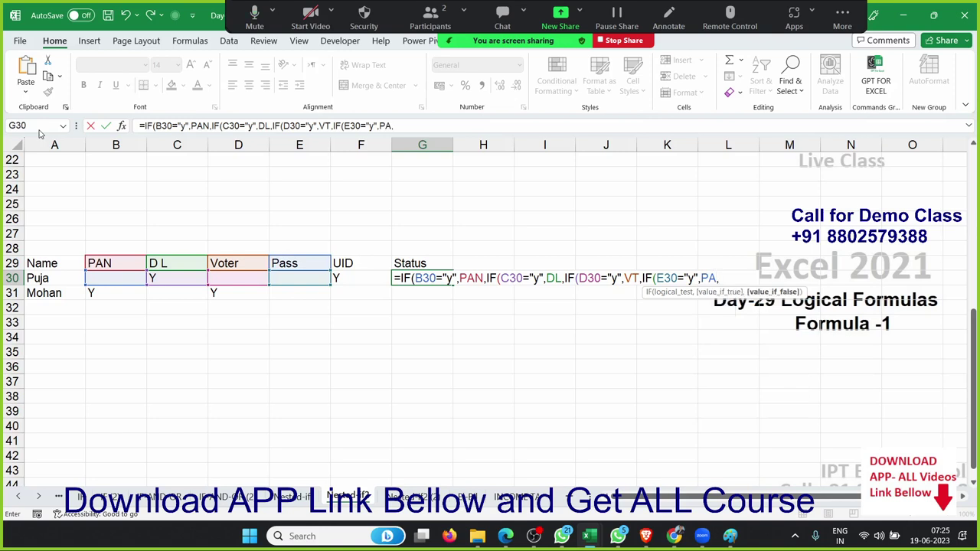
pyautogui.write('IF')
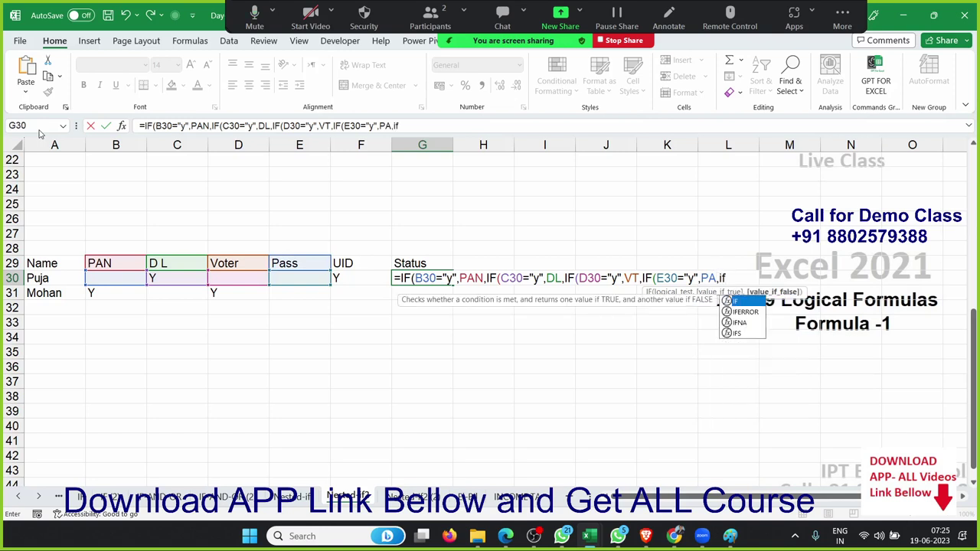
pyautogui.write('(')
pyautogui.press('Left')
pyautogui.press('Left')
pyautogui.press('Right')
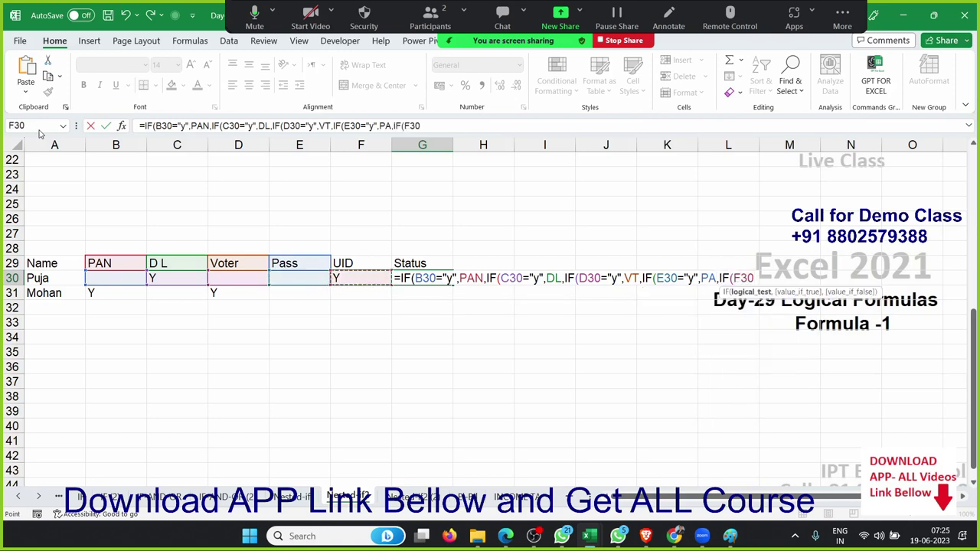
pyautogui.write('="y')
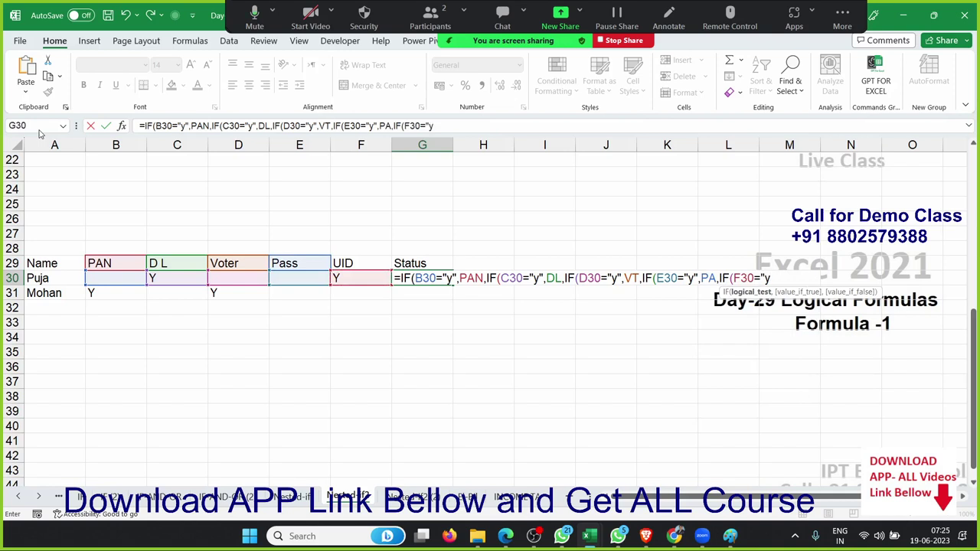
pyautogui.write('",')
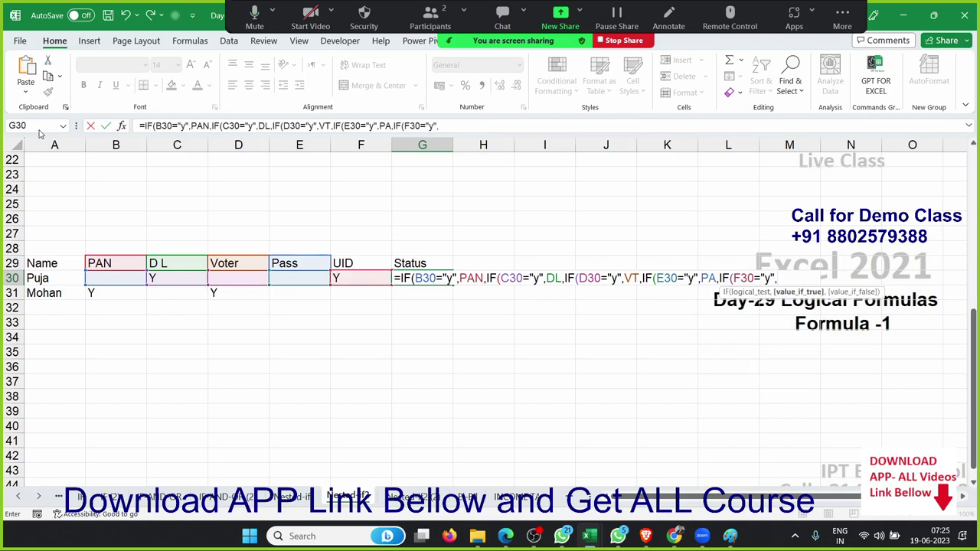
pyautogui.write('UID')
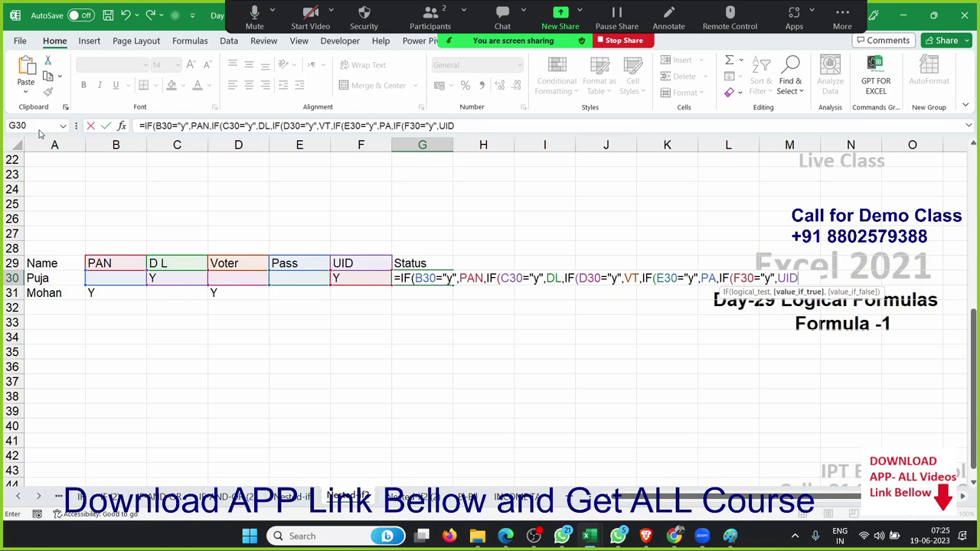
pyautogui.write(',')
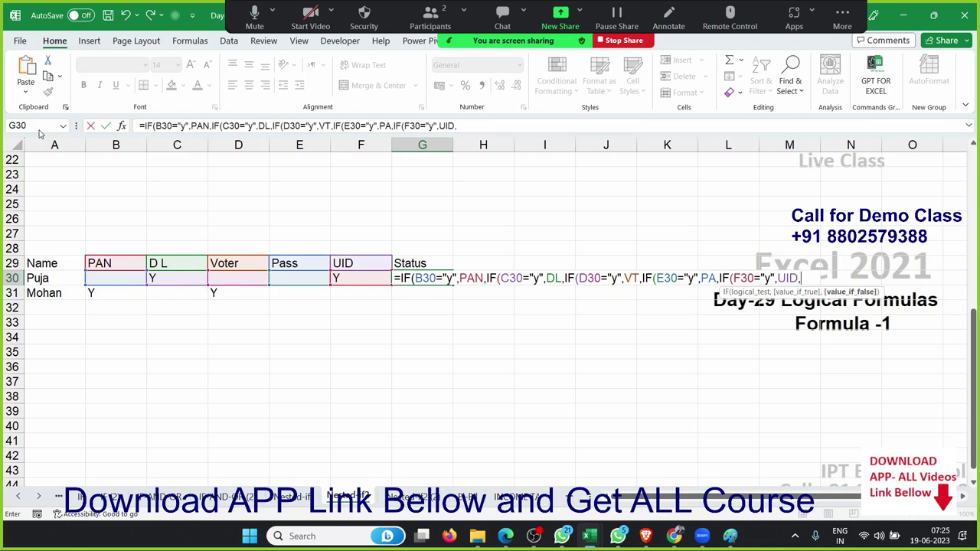
pyautogui.write('"Pendi')
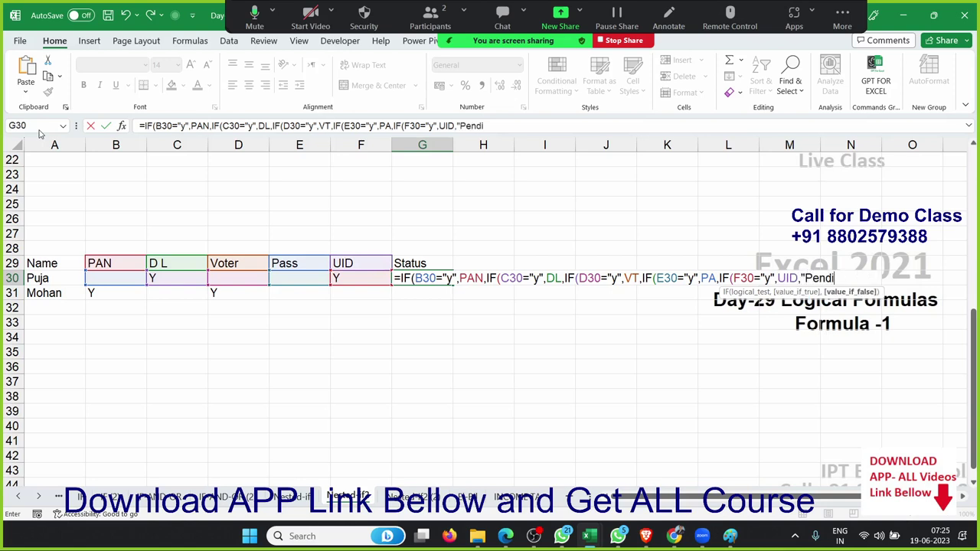
pyautogui.write('ng")')
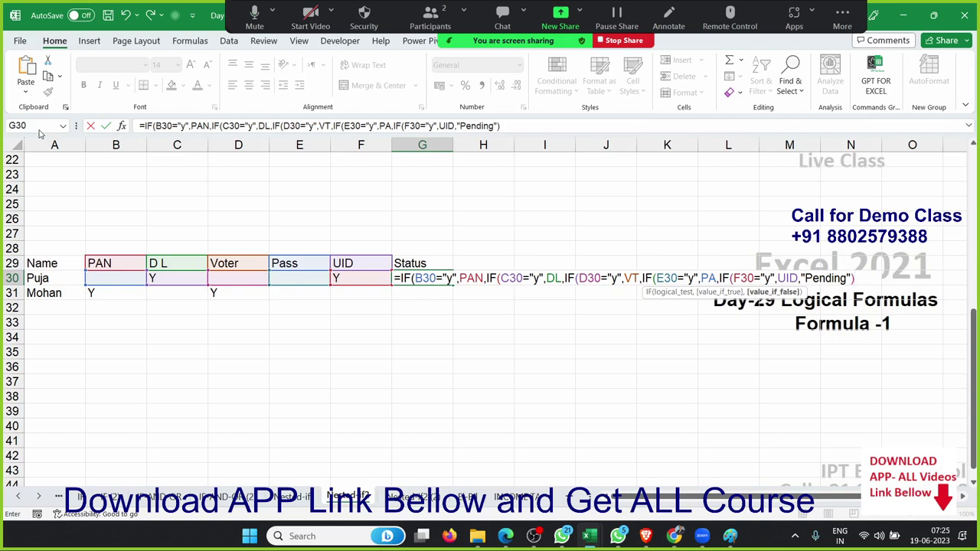
pyautogui.click(434, 279)
pyautogui.moveTo(414, 279); pyautogui.dragTo(457, 279)
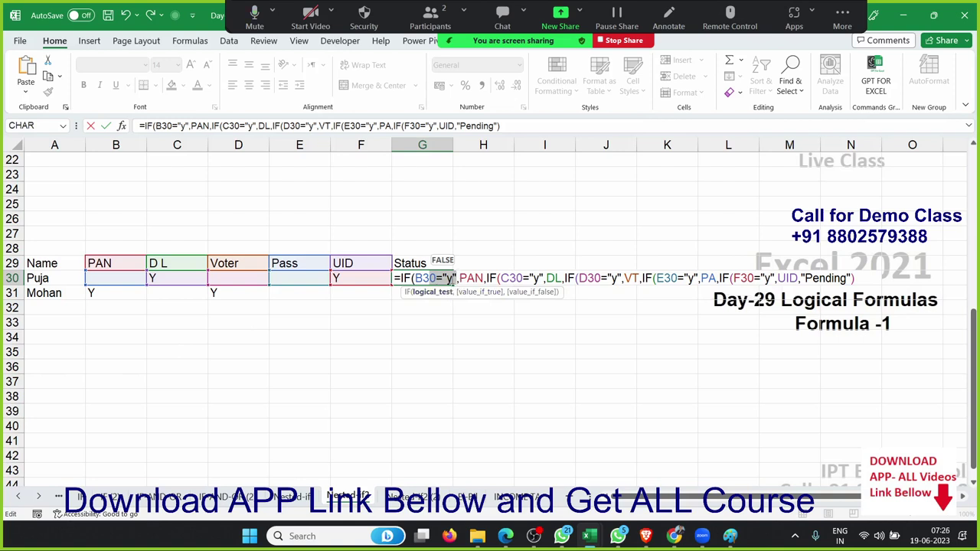
pyautogui.moveTo(460, 278); pyautogui.dragTo(882, 288)
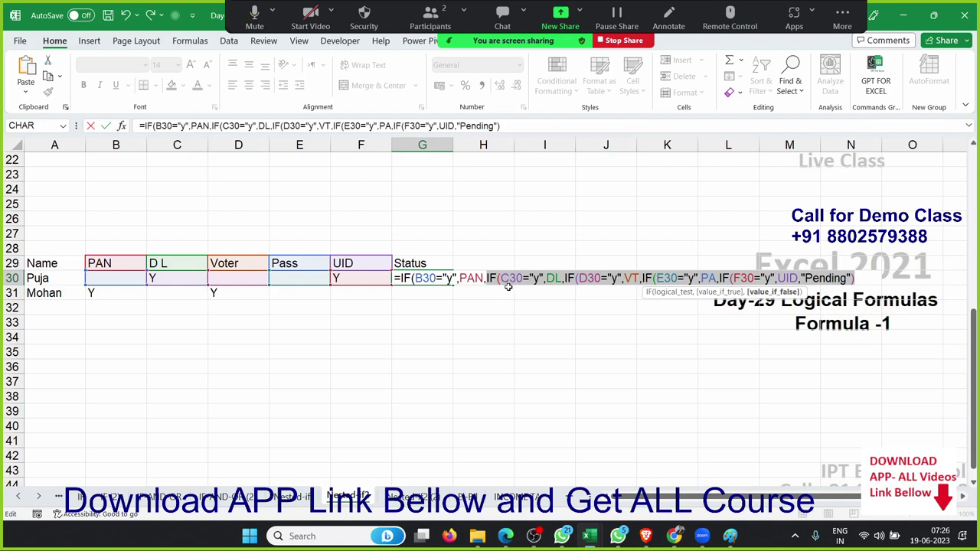
# - Commit the Status formula in G30 and fill it down to G31 with Ctrl+D
pyautogui.press('Return')
pyautogui.press('Return')
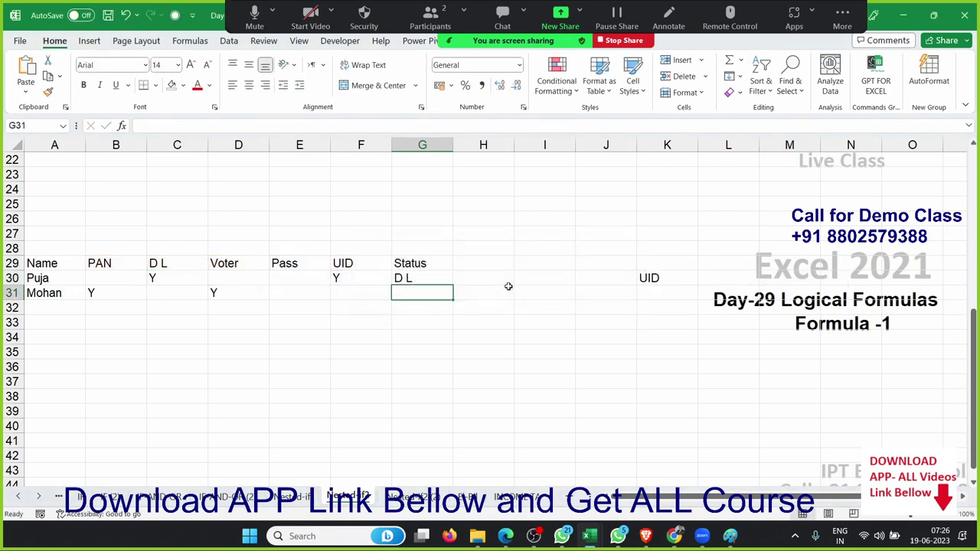
pyautogui.press('Up')
pyautogui.hotkey('shift', 'Down')
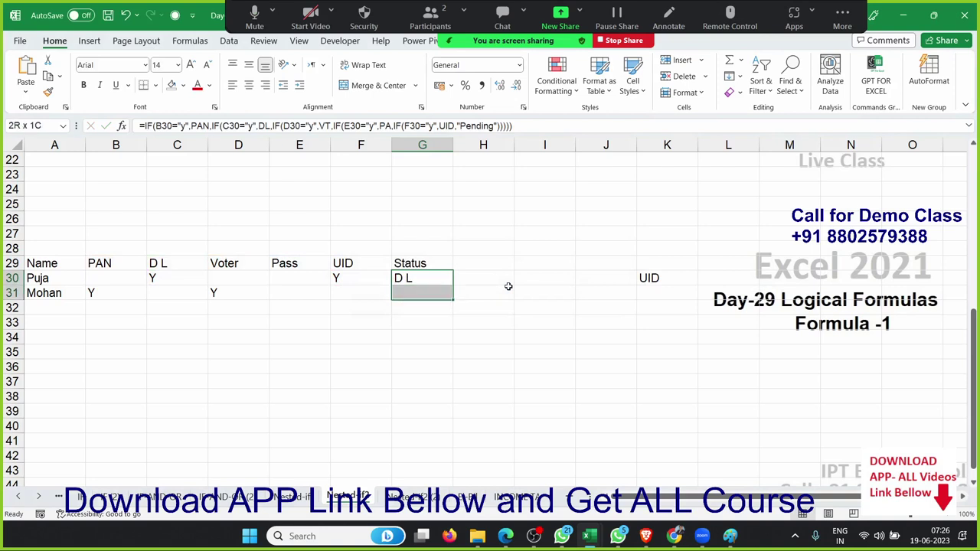
pyautogui.hotkey('ctrl', 'd')
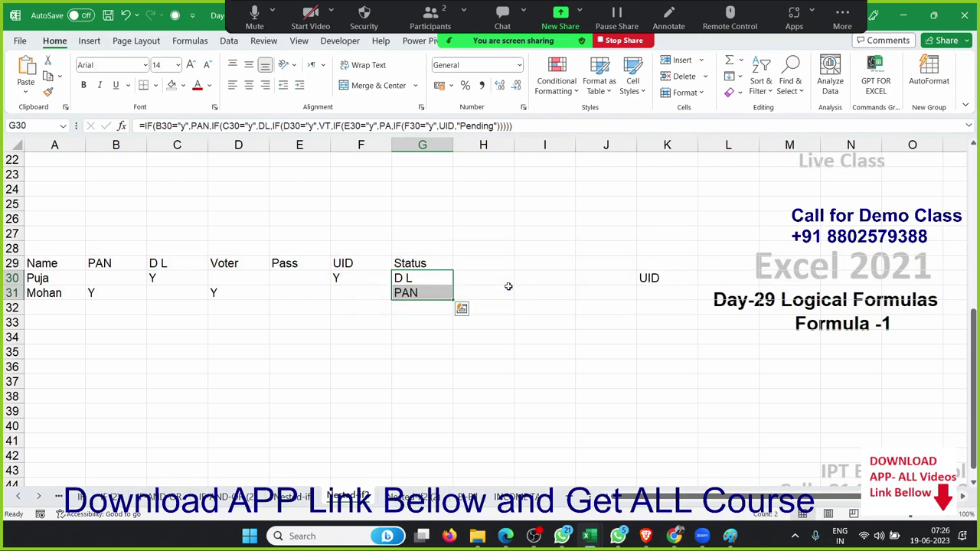
pyautogui.press('Up')
pyautogui.press('Down')
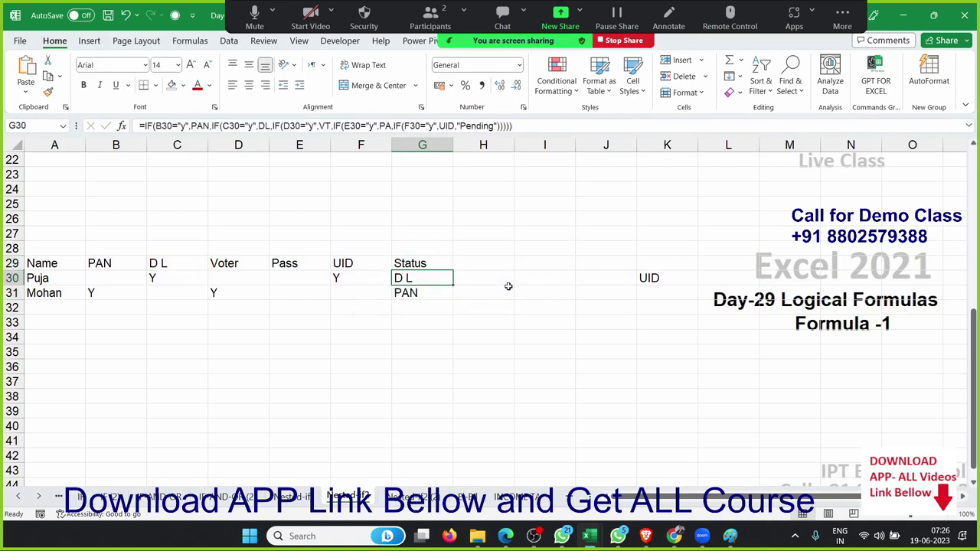
pyautogui.press('Up')
pyautogui.press('Down')
pyautogui.scroll(2, 507, 285)
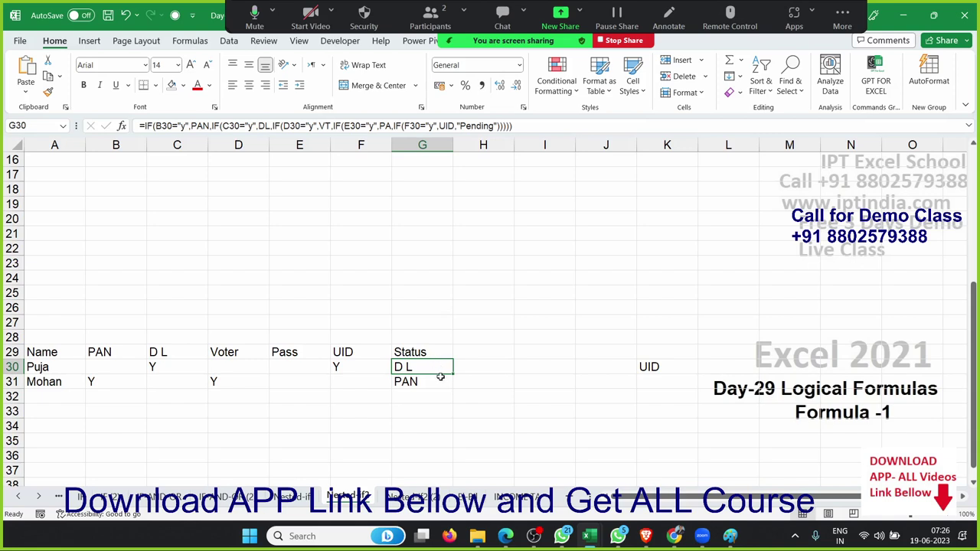
# - Enter =TEXTJOIN(",",TRUE,B30:F30) in H30 so it joins Puja's row as Y,Y
pyautogui.moveTo(287, 369); pyautogui.dragTo(105, 364)
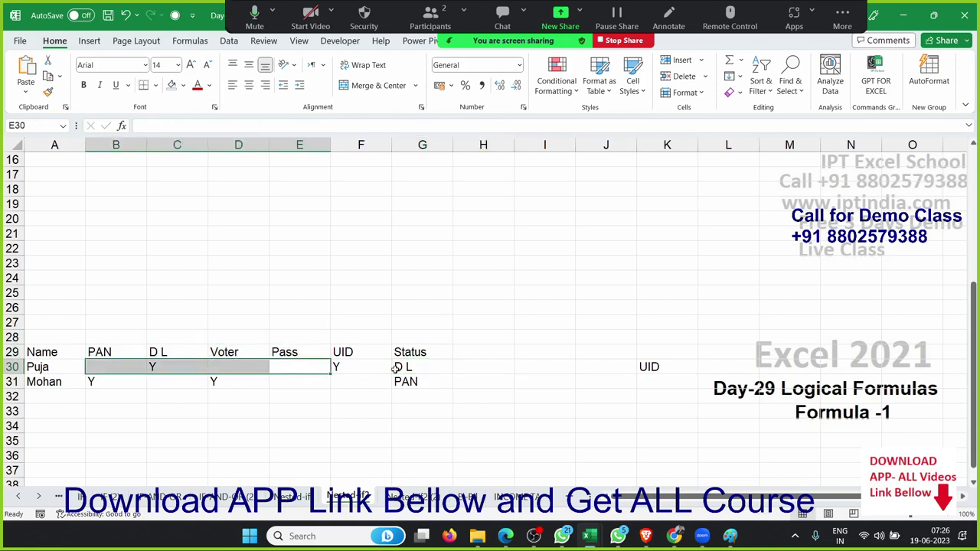
pyautogui.click(462, 367)
pyautogui.write('=te')
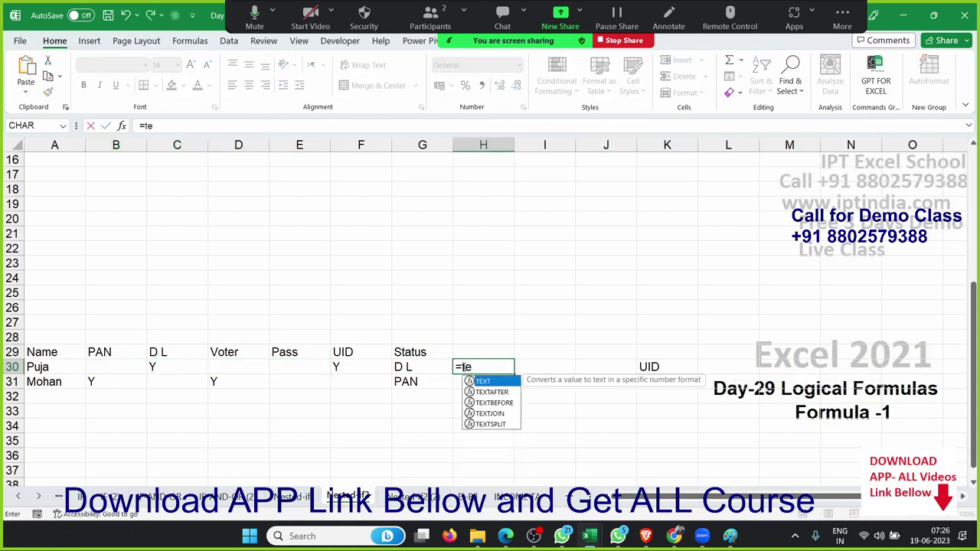
pyautogui.press('Down')
pyautogui.press('Down')
pyautogui.press('Down')
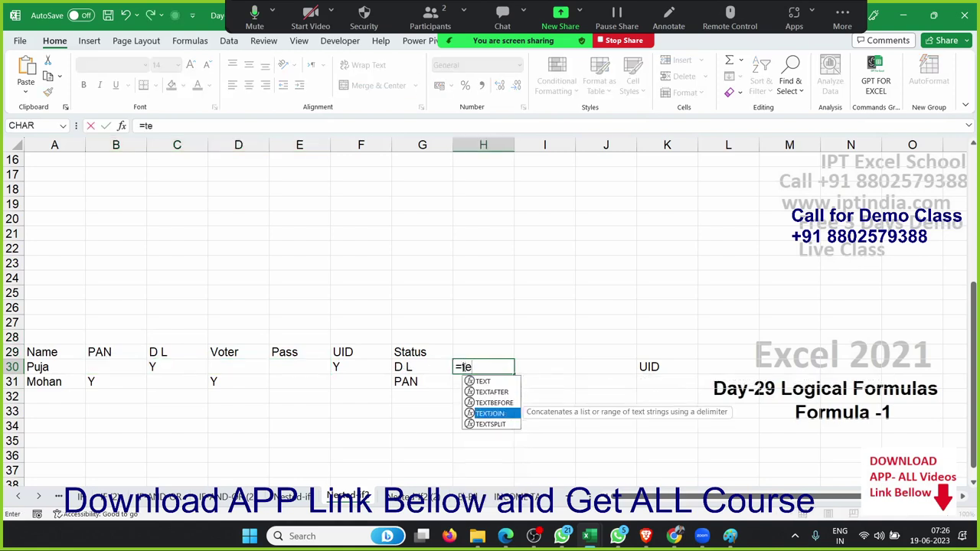
pyautogui.press('Tab')
pyautogui.write('","')
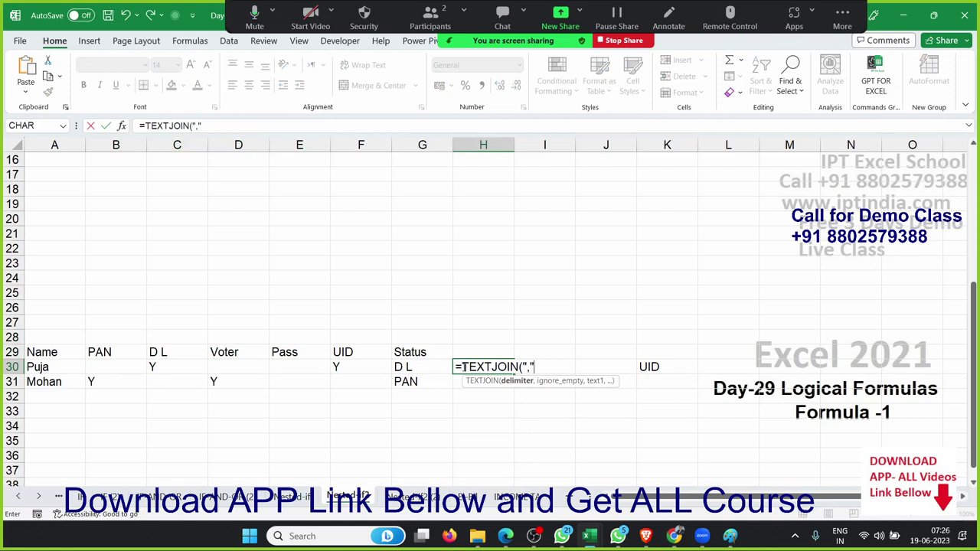
pyautogui.write(',')
pyautogui.press('Tab')
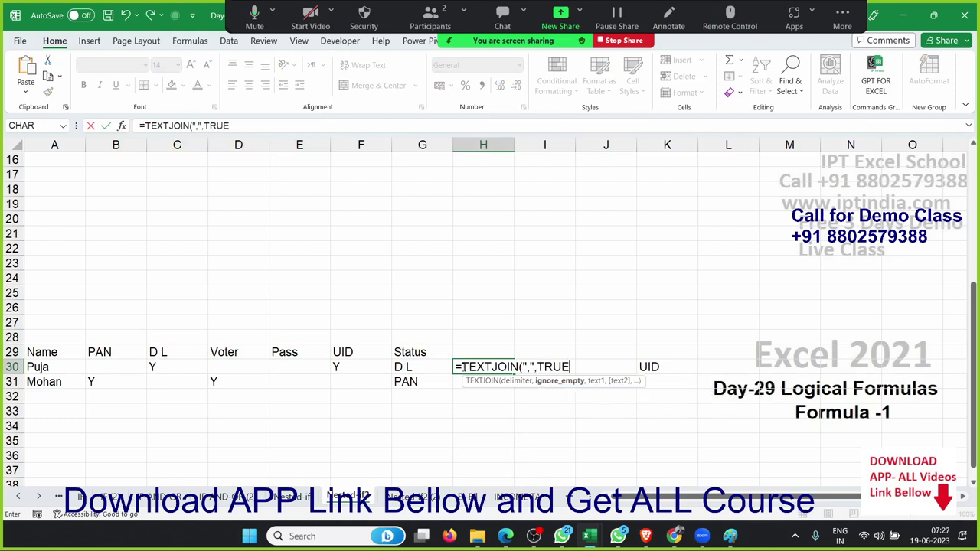
pyautogui.write(',')
pyautogui.moveTo(360, 368); pyautogui.dragTo(90, 368)
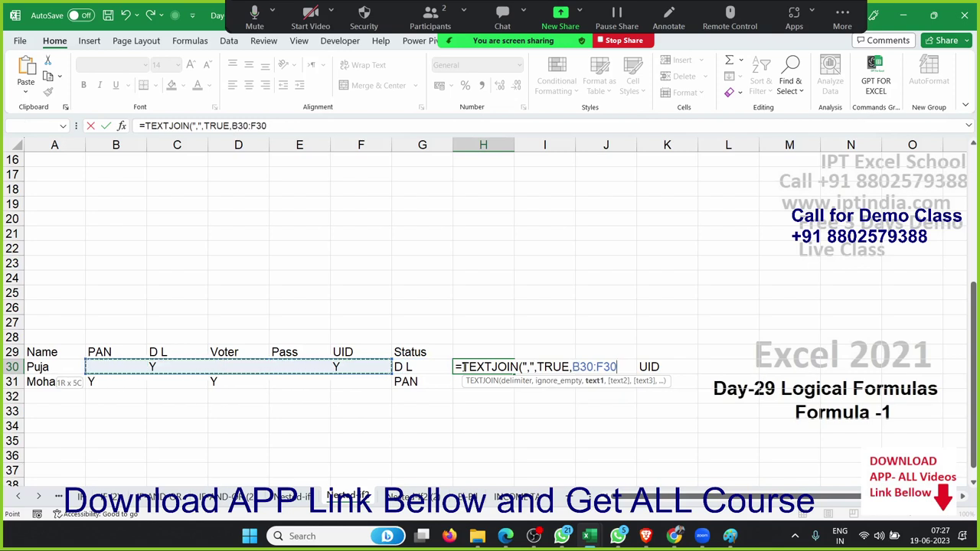
pyautogui.press('Return')
pyautogui.click(463, 367)
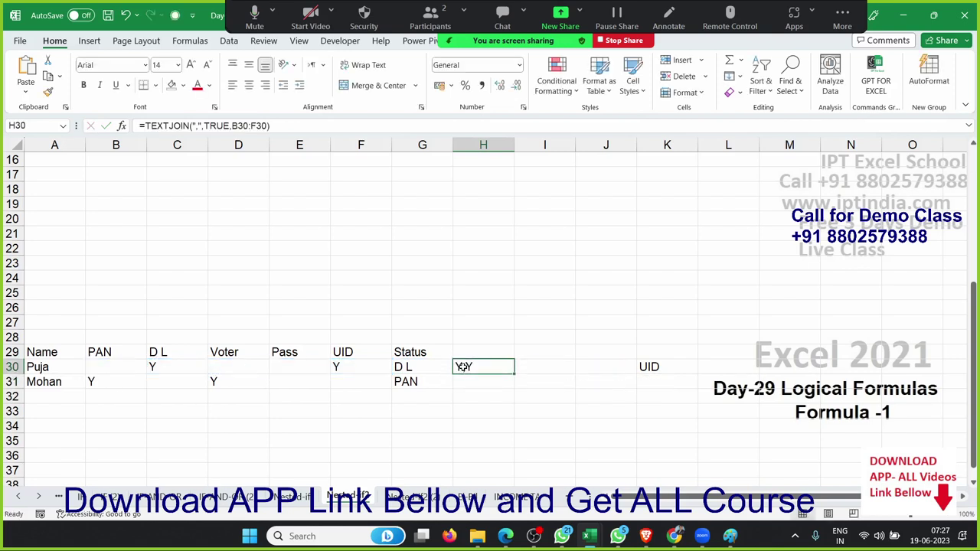
# - Change H30 to =TEXTJOIN(",",TRUE,IF(B30:F30="y",B29:F29,"")) so it lists D L,UID
pyautogui.doubleClick(464, 368)
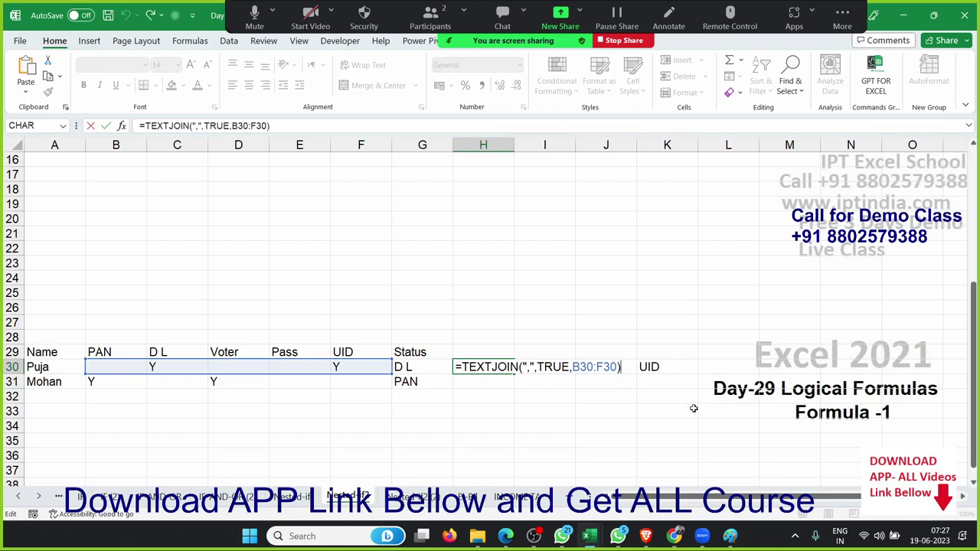
pyautogui.press('BackSpace')
pyautogui.press('BackSpace')
pyautogui.press('BackSpace')
pyautogui.press('BackSpace')
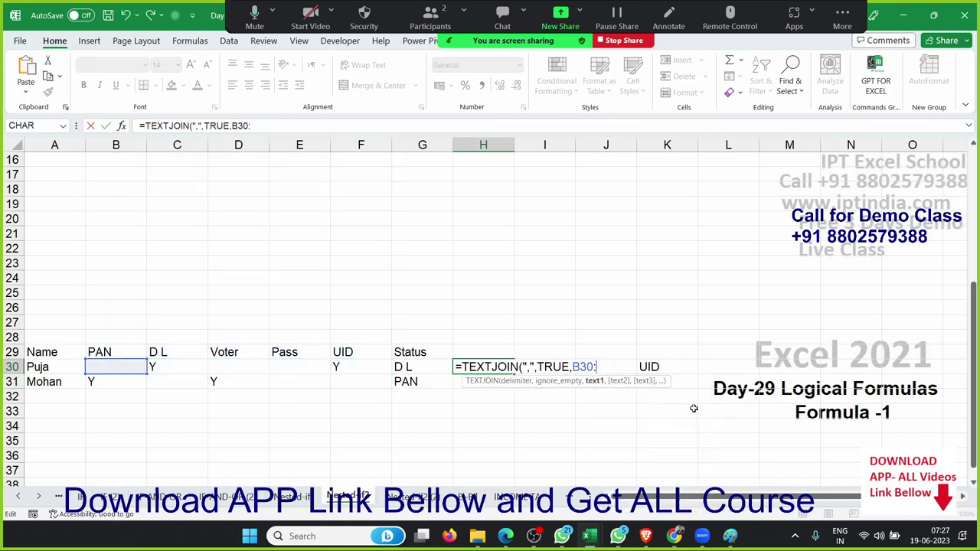
pyautogui.press('BackSpace')
pyautogui.press('BackSpace')
pyautogui.press('BackSpace')
pyautogui.press('BackSpace')
pyautogui.write('IF')
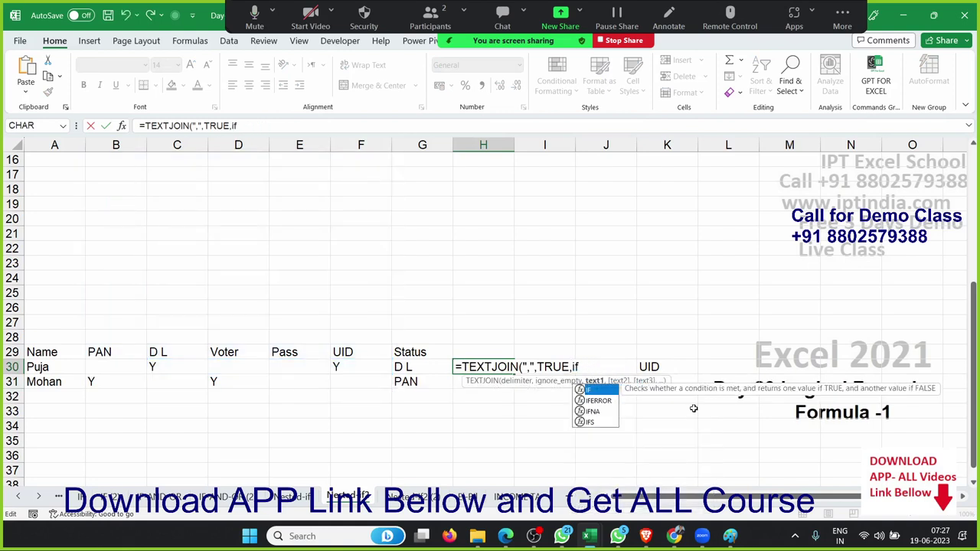
pyautogui.write('(')
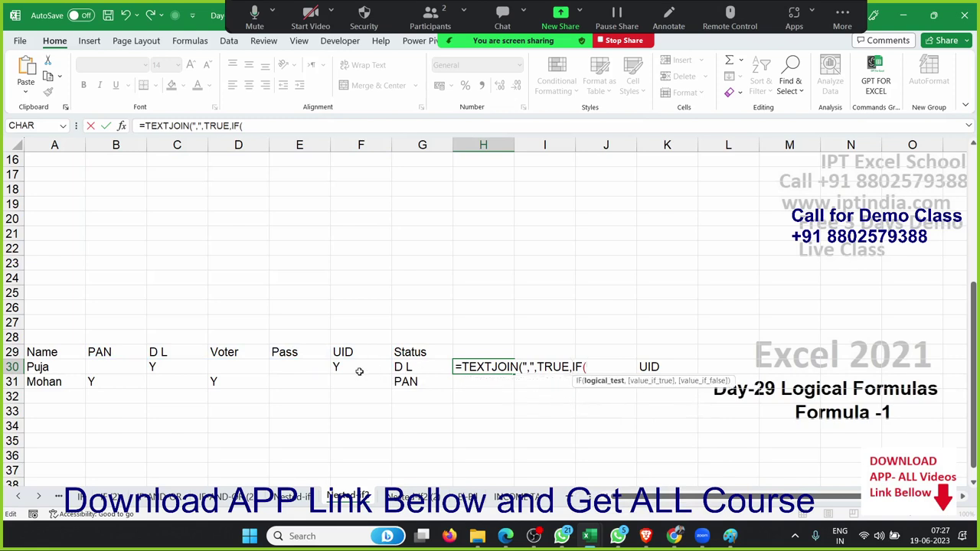
pyautogui.moveTo(358, 368); pyautogui.dragTo(107, 368)
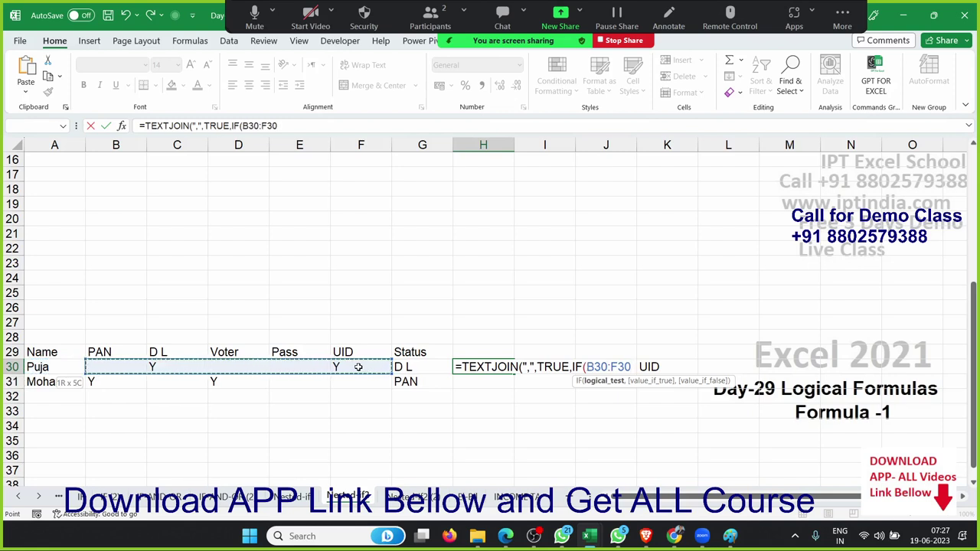
pyautogui.write('="y"')
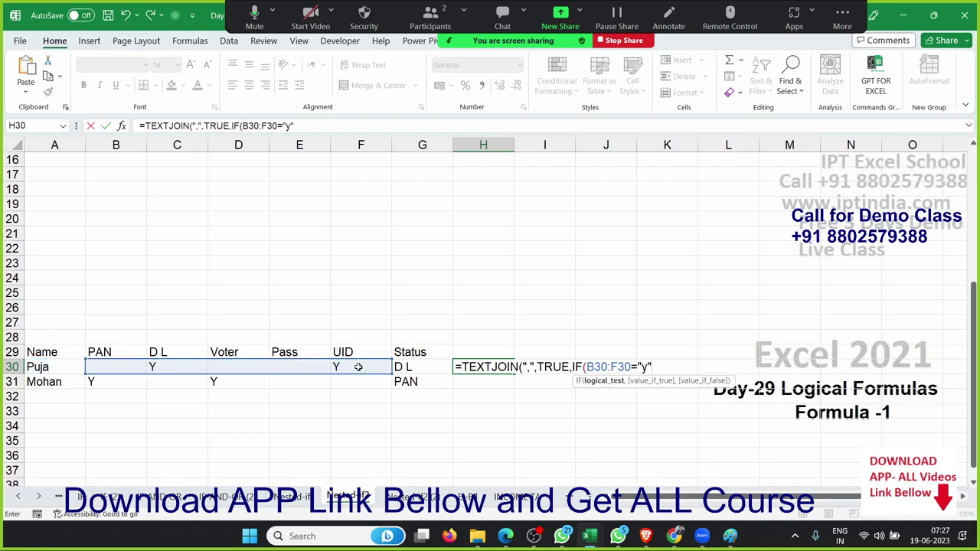
pyautogui.write(',')
pyautogui.moveTo(124, 353); pyautogui.dragTo(346, 353)
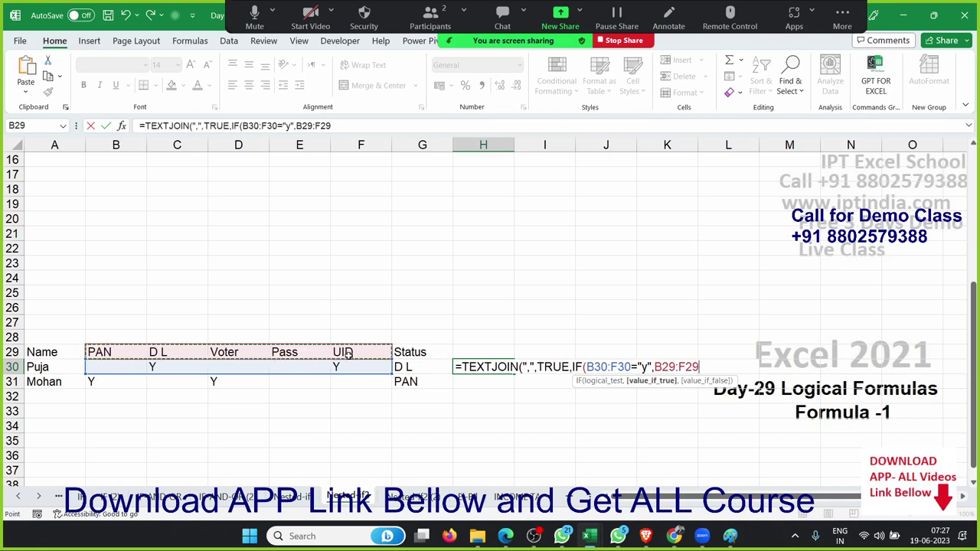
pyautogui.write(',"")')
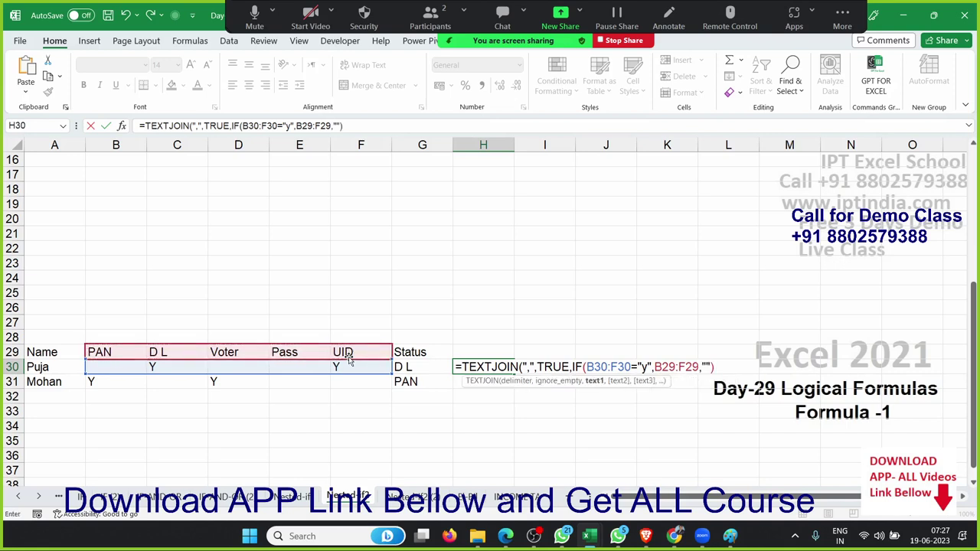
pyautogui.press('Return')
pyautogui.press('Return')
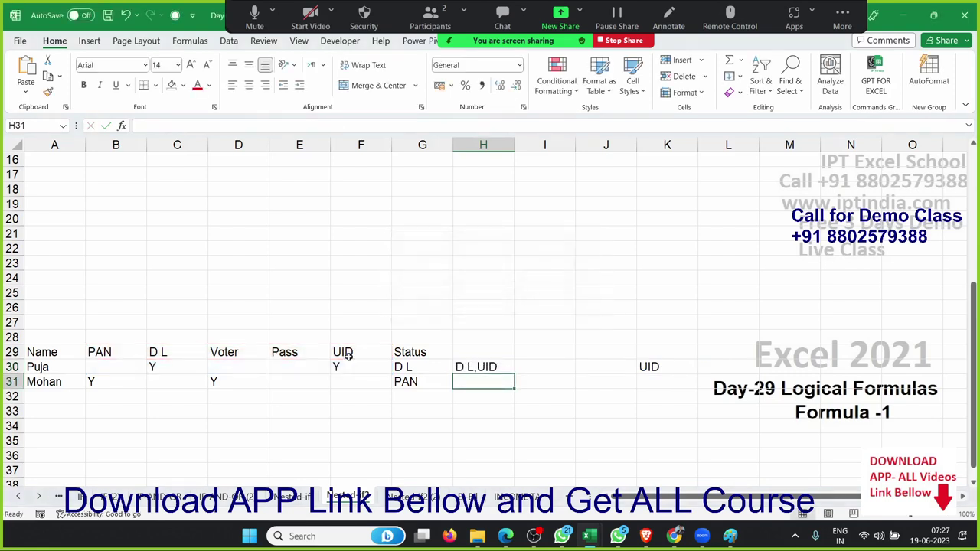
pyautogui.press('Up')
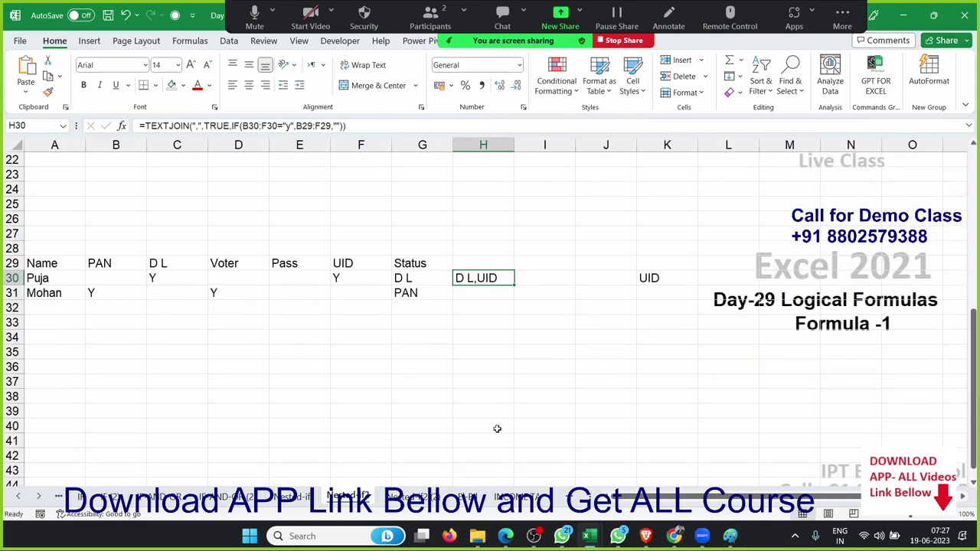
# - Switch to the IF-AND-OR (2) sheet
pyautogui.scroll(3, 497, 429)
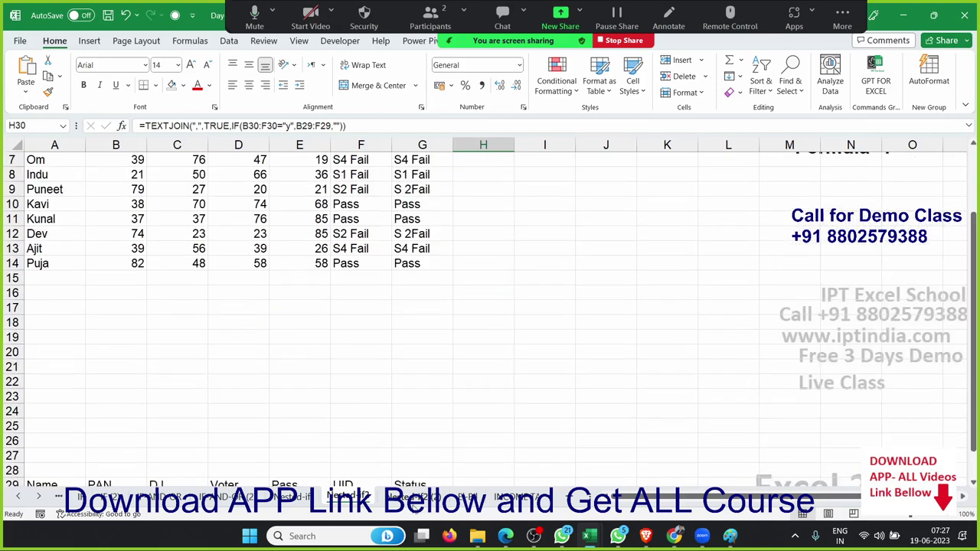
pyautogui.scroll(2, 364, 430)
pyautogui.hotkey('ctrl', 'pageup')
pyautogui.hotkey('ctrl', 'pageup')
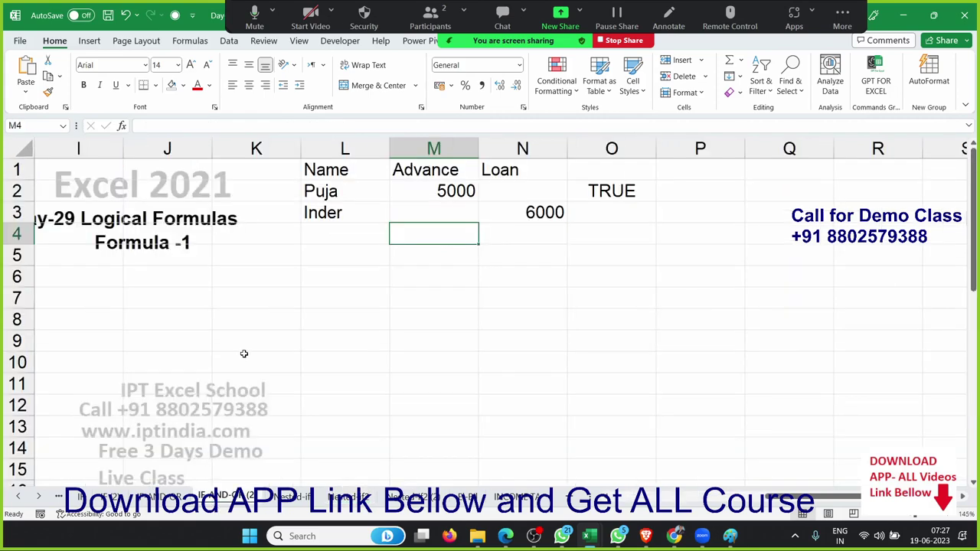
pyautogui.scroll(-2, 243, 352)
pyautogui.click(200, 360)
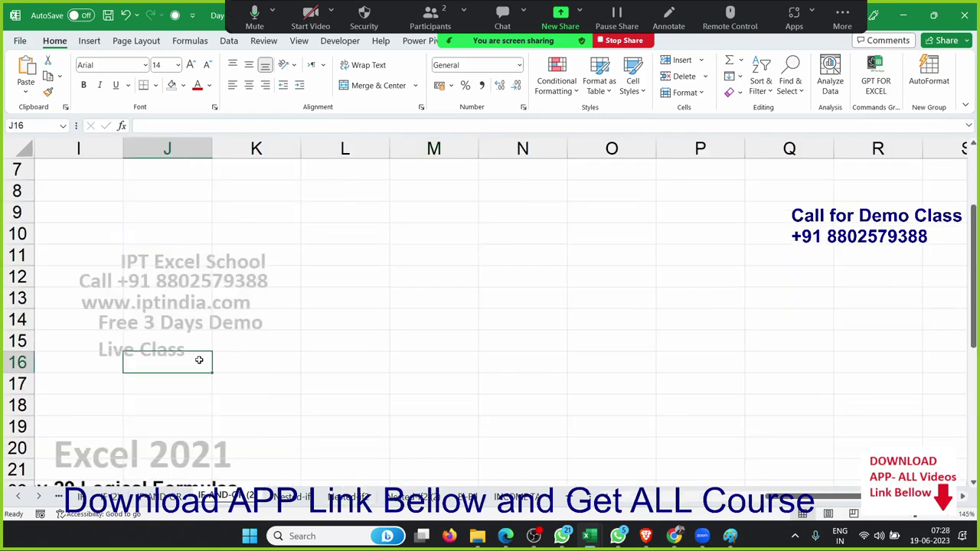
pyautogui.press('Home')
# - Clear the TRUE result from G35 beside Puja's PAN, D L and Voter row
pyautogui.hotkey('ctrl', 'Down')
pyautogui.press('Down')
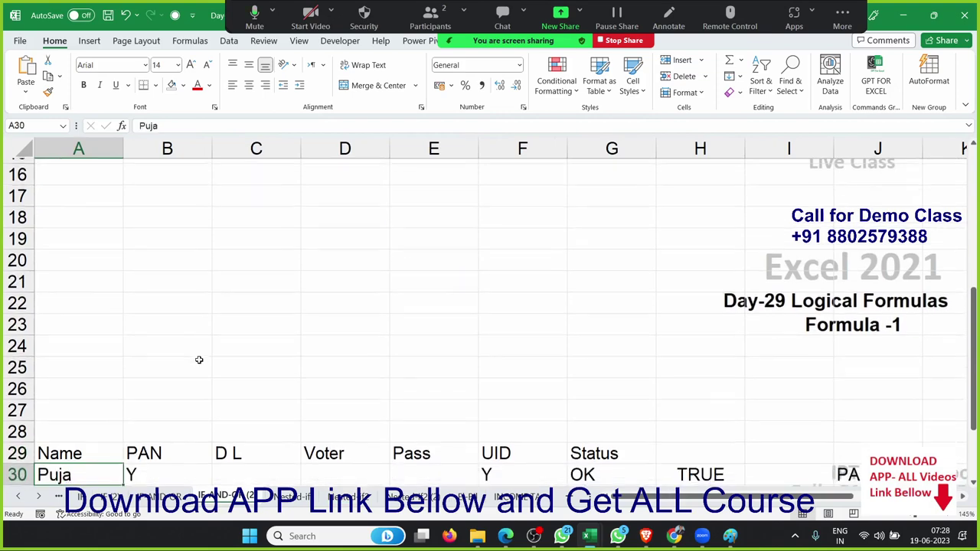
pyautogui.press('Down')
pyautogui.press('Down')
pyautogui.press('Down')
pyautogui.press('Down')
pyautogui.press('Down')
pyautogui.press('Down')
pyautogui.press('Down')
pyautogui.press('Up')
pyautogui.press('Up')
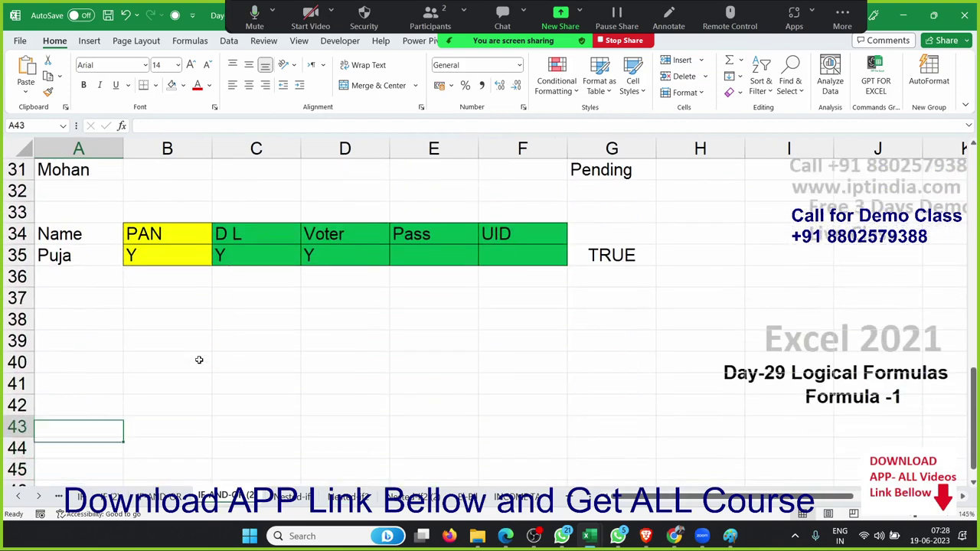
pyautogui.click(593, 272)
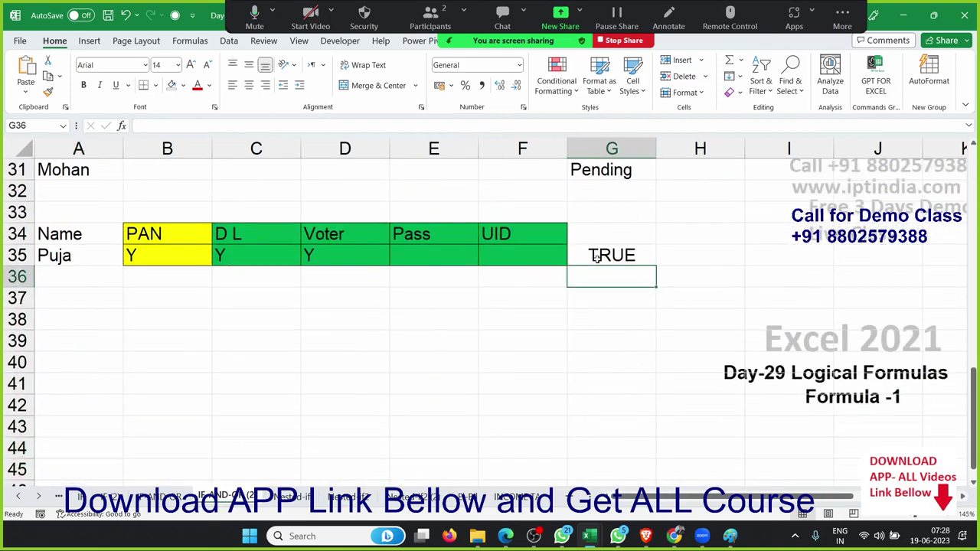
pyautogui.click(596, 258)
pyautogui.press('Delete')
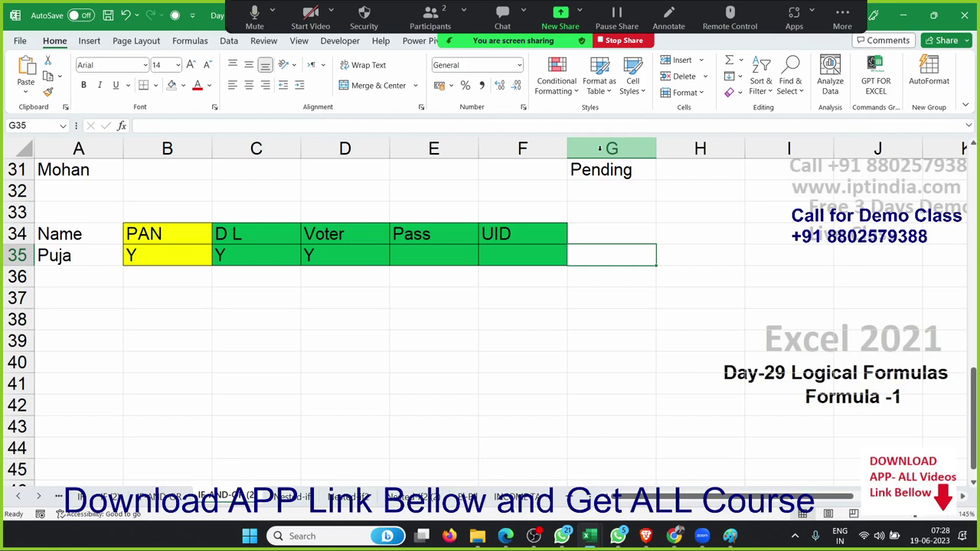
# - Start G35 with =AND(B35="y",OR(C35="y", using arrow keys to pick the cells
pyautogui.write('=')
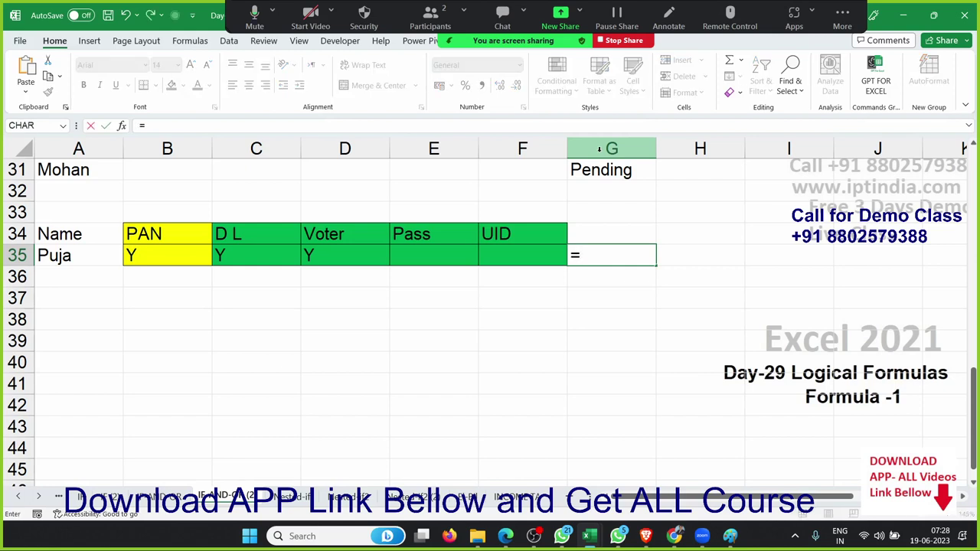
pyautogui.write('and')
pyautogui.press('Tab')
pyautogui.press('Left')
pyautogui.press('Left')
pyautogui.press('Left')
pyautogui.press('Left')
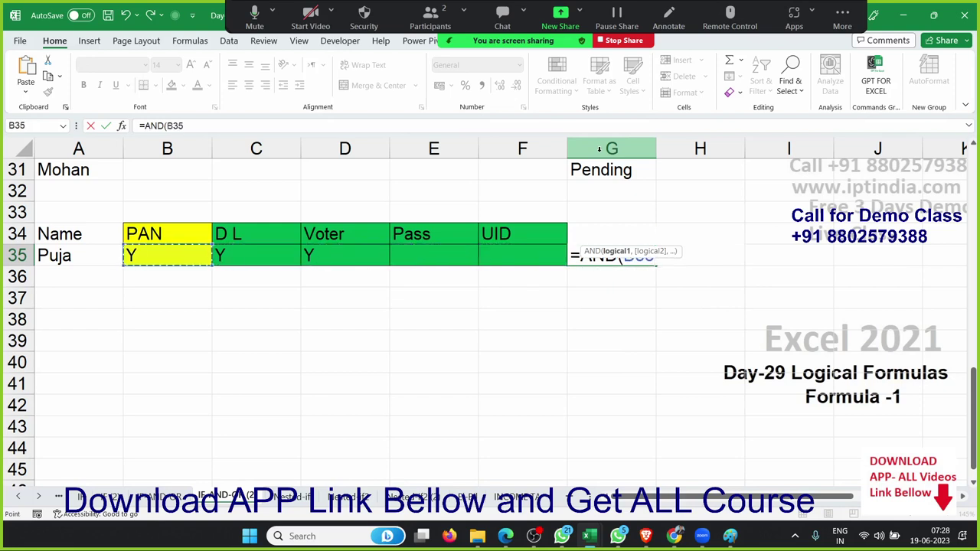
pyautogui.write('=')
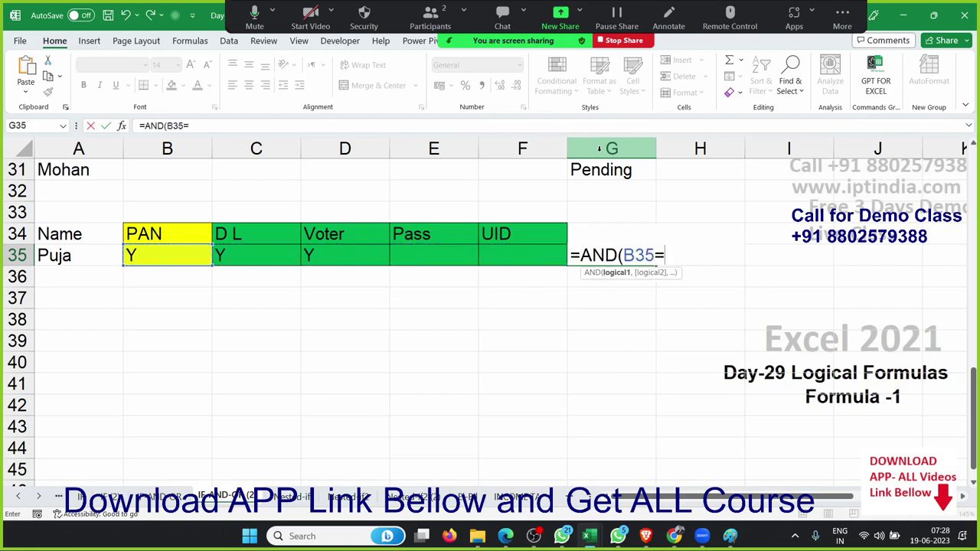
pyautogui.write('"y"')
pyautogui.write(',')
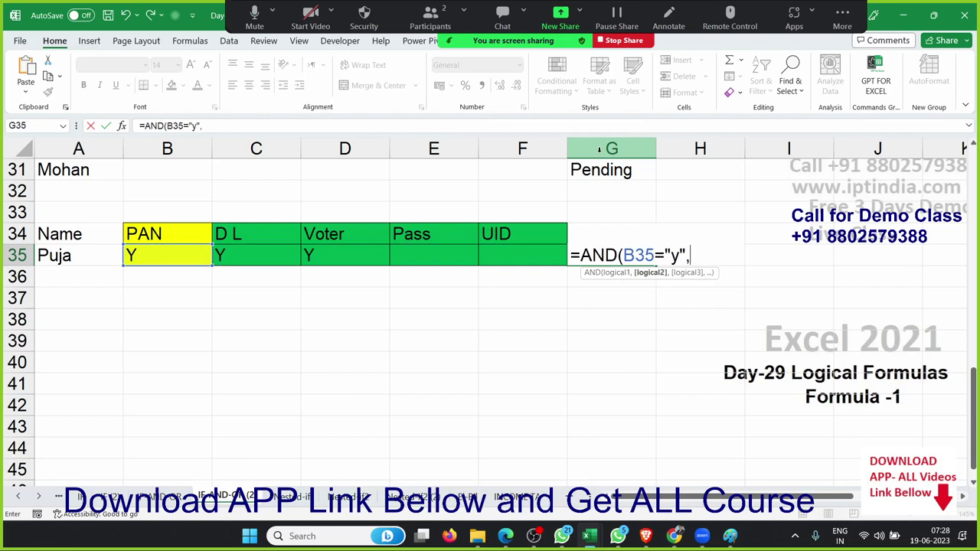
pyautogui.write('or')
pyautogui.press('Tab')
pyautogui.press('Left')
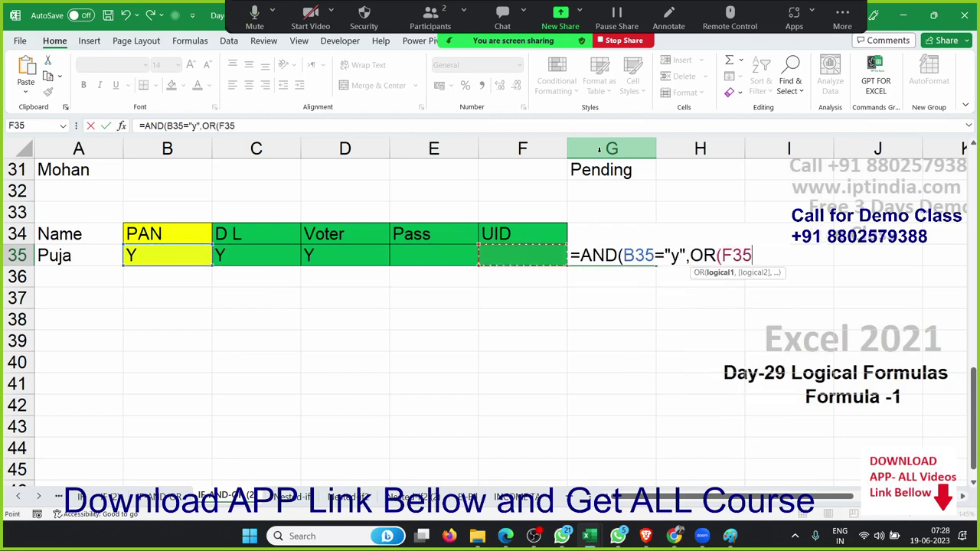
pyautogui.press('Left')
pyautogui.press('Left')
pyautogui.press('Left')
pyautogui.write('=')
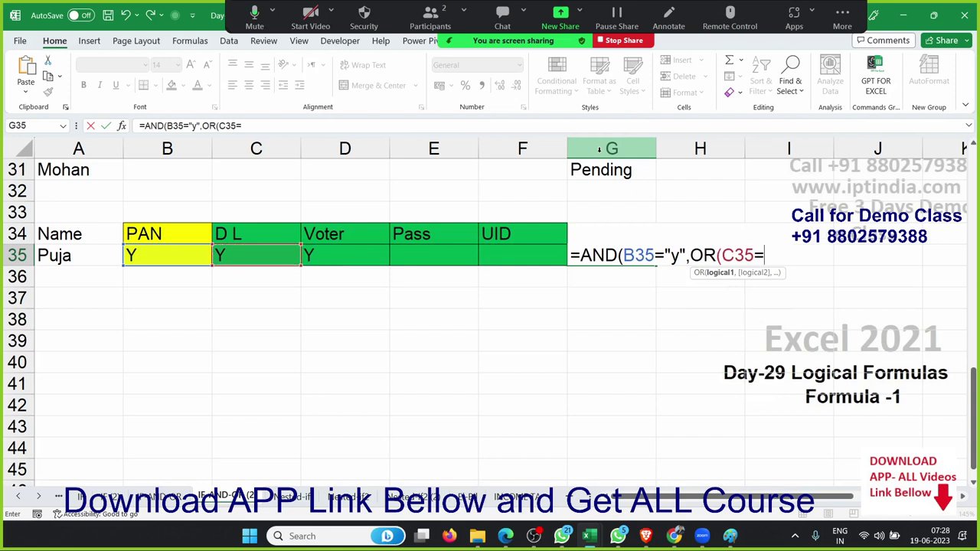
pyautogui.write('"y",')
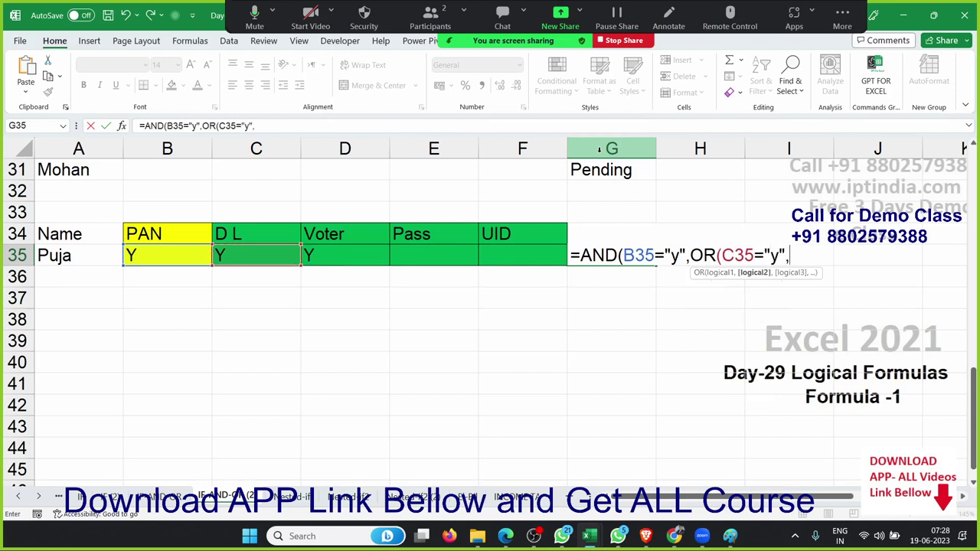
# - Add D35, E35 and F35 ="y" checks to the OR and commit, returning TRUE
pyautogui.press('Left')
pyautogui.press('Left')
pyautogui.press('Left')
pyautogui.write('="')
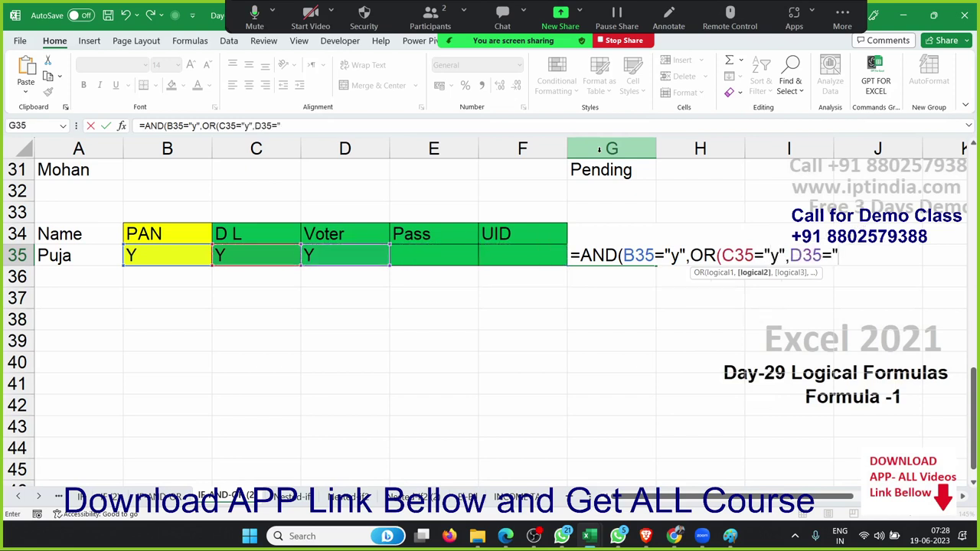
pyautogui.write('y",')
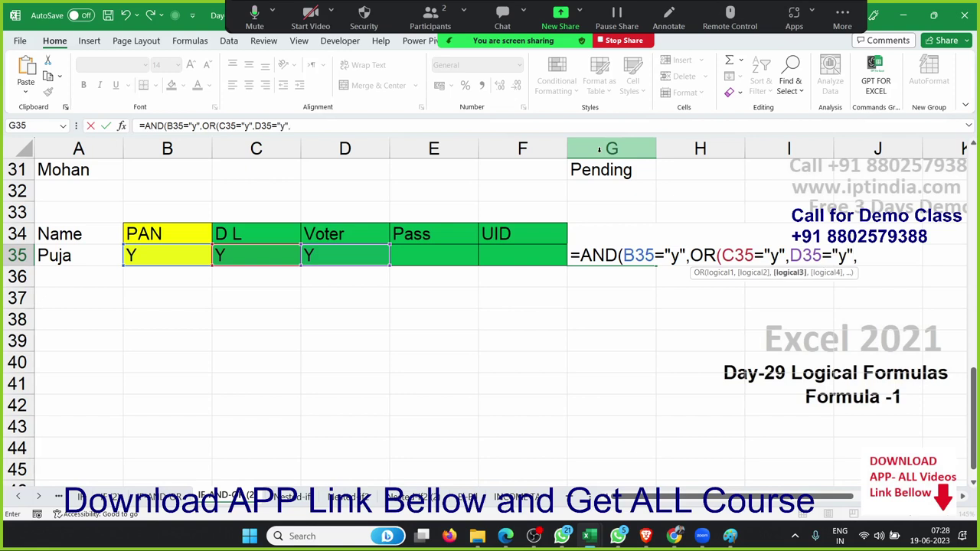
pyautogui.press('Left')
pyautogui.press('Left')
pyautogui.write('="y')
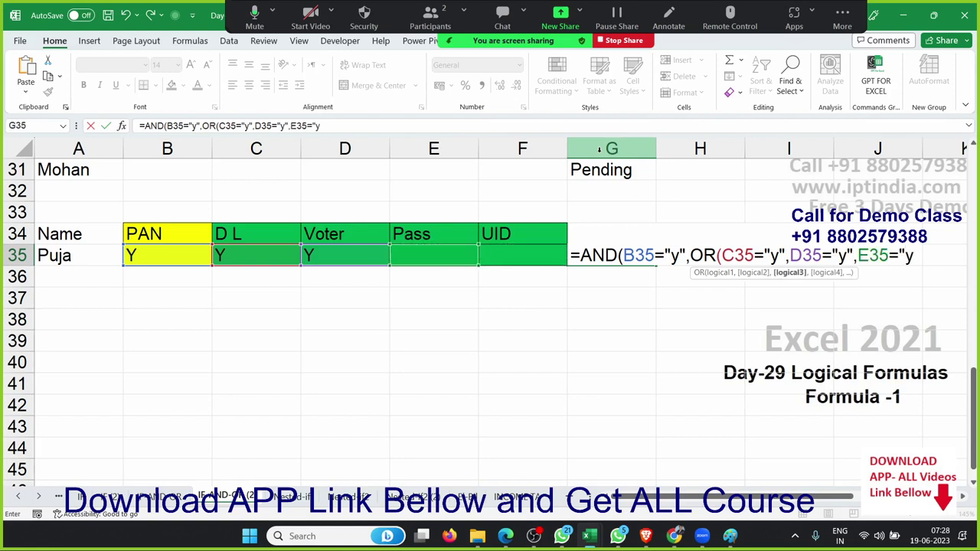
pyautogui.write('",')
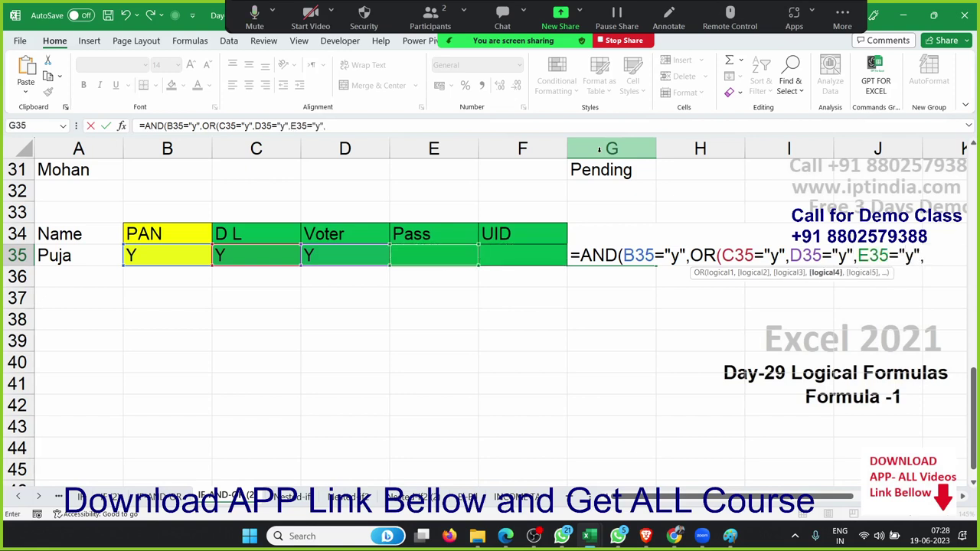
pyautogui.press('Left')
pyautogui.write('="')
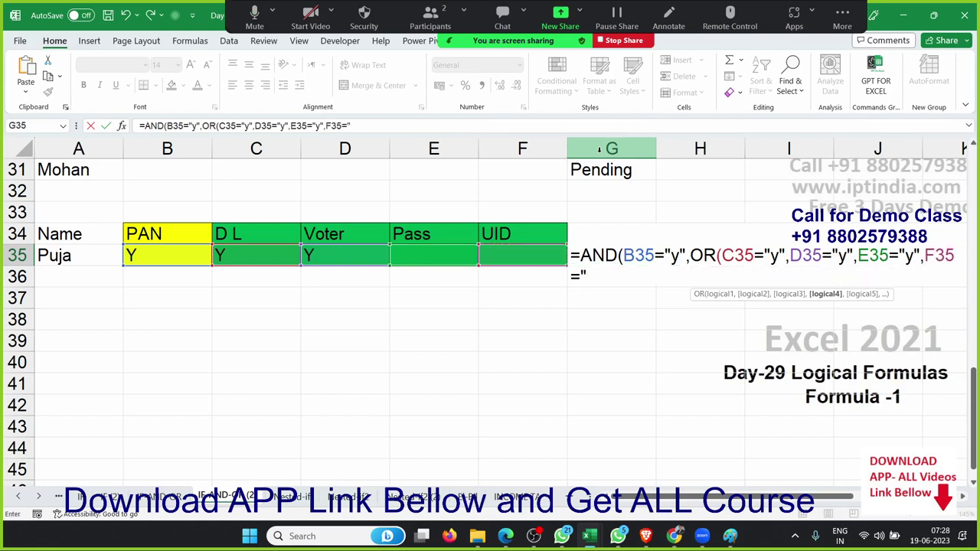
pyautogui.write('y")')
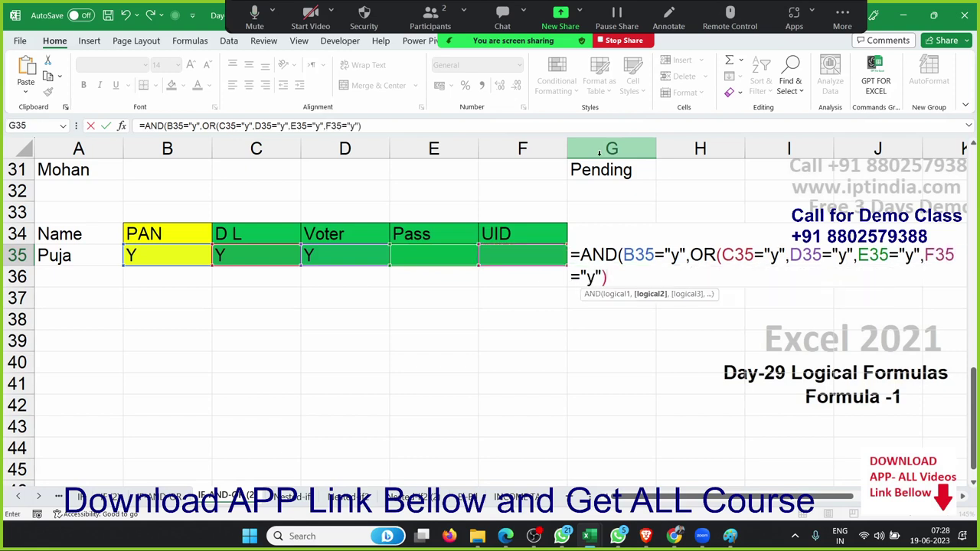
pyautogui.press('Return')
pyautogui.press('Return')
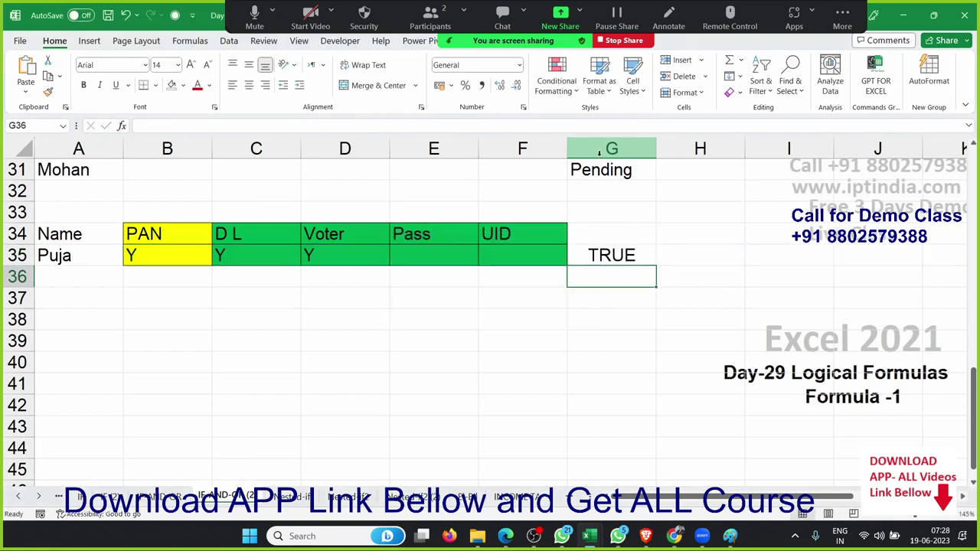
pyautogui.press('Up')
pyautogui.press('Left')
pyautogui.press('Left')
pyautogui.press('Left')
pyautogui.press('Left')
pyautogui.press('Left')
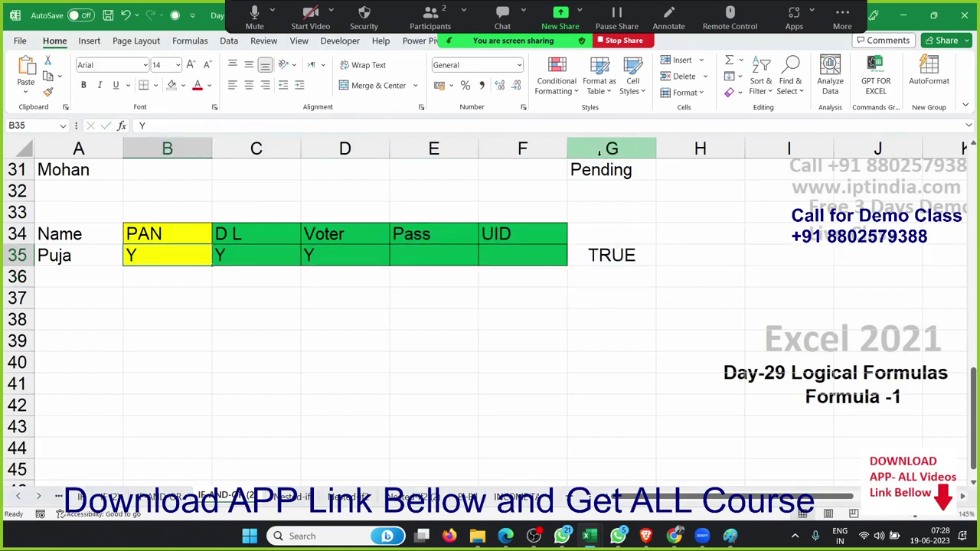
pyautogui.press('Right')
pyautogui.press('Right')
pyautogui.press('Right')
pyautogui.press('Right')
pyautogui.press('Right')
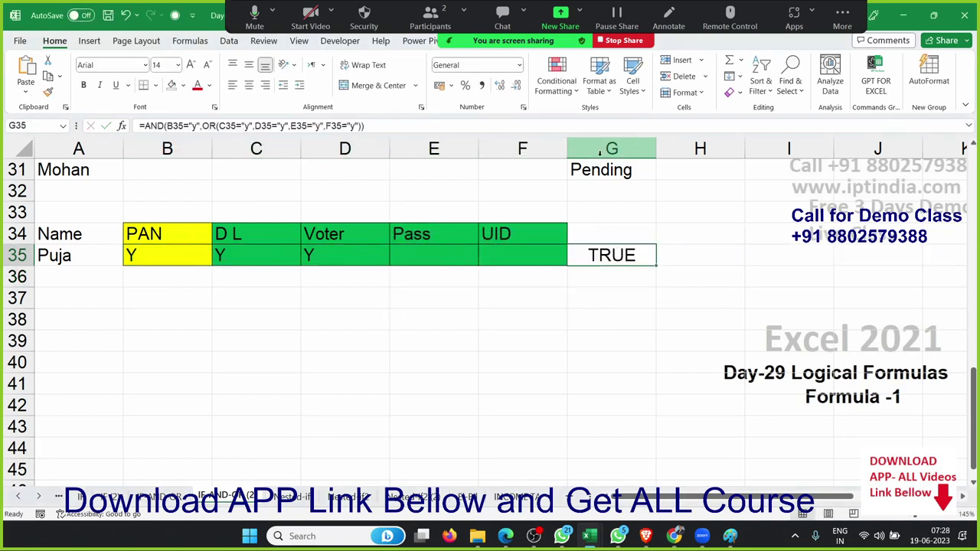
pyautogui.press('F2')
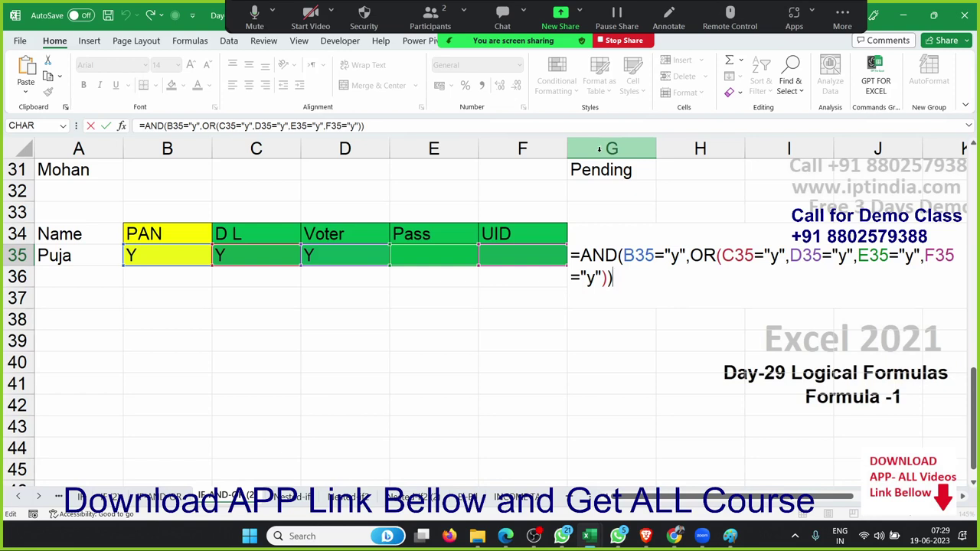
pyautogui.press('Return')
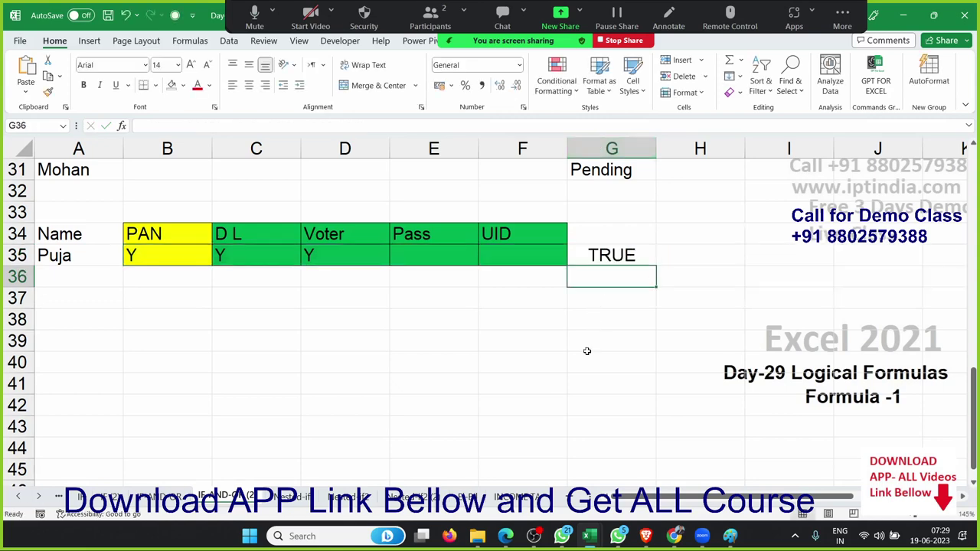
# - Review F2's IF(AND) pass/fail formula with its AND test highlighted, leaving Fail for Puja
pyautogui.scroll(3, 586, 350)
pyautogui.scroll(5, 586, 350)
pyautogui.click(643, 175)
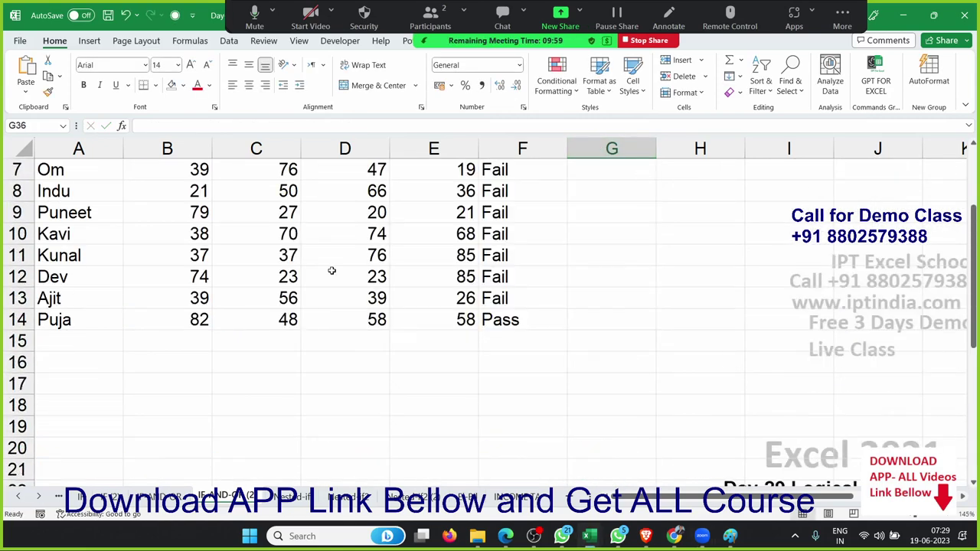
pyautogui.scroll(2, 331, 270)
pyautogui.doubleClick(503, 196)
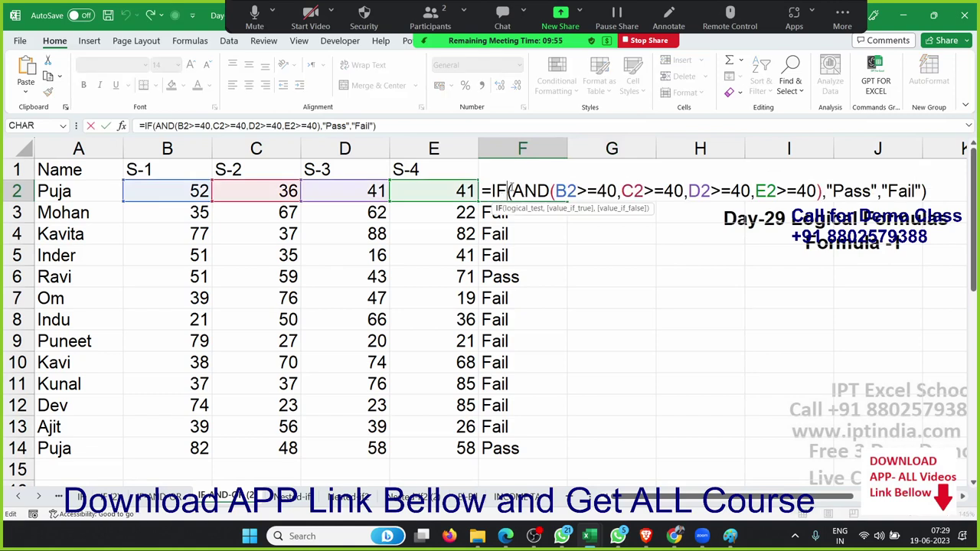
pyautogui.moveTo(509, 190); pyautogui.dragTo(821, 189)
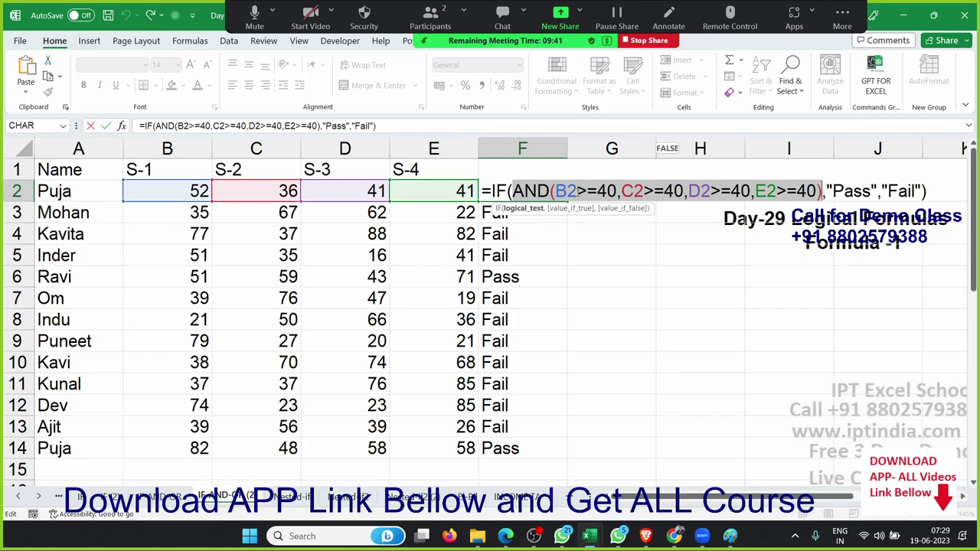
pyautogui.press('Return')
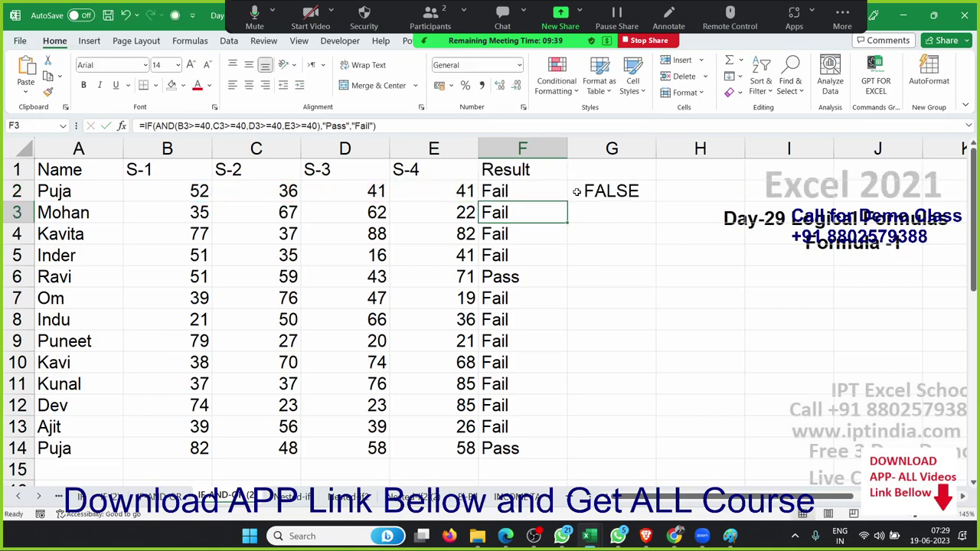
# - Review G30's IF(OR) Status formula with its OR test highlighted, showing OK for Puja
pyautogui.scroll(-3, 599, 278)
pyautogui.scroll(-3, 600, 284)
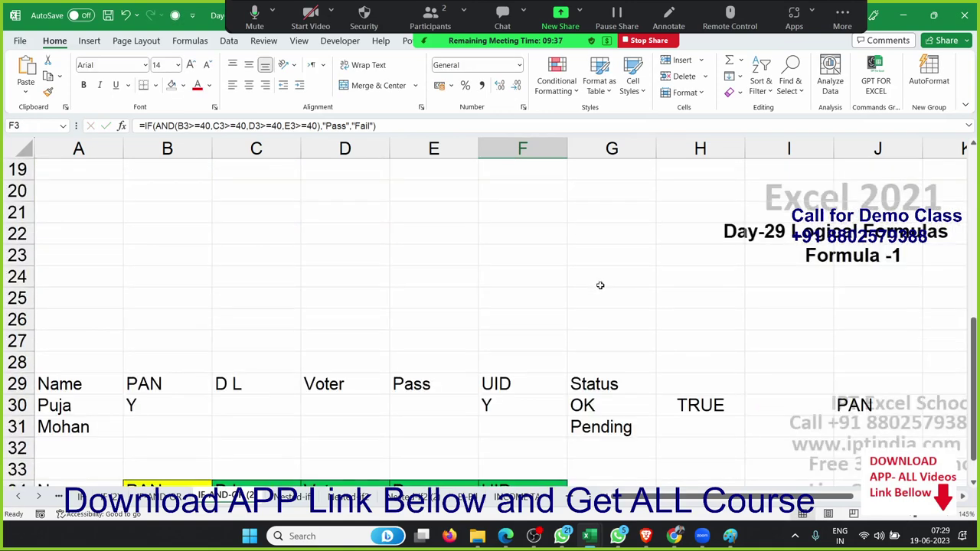
pyautogui.click(605, 407)
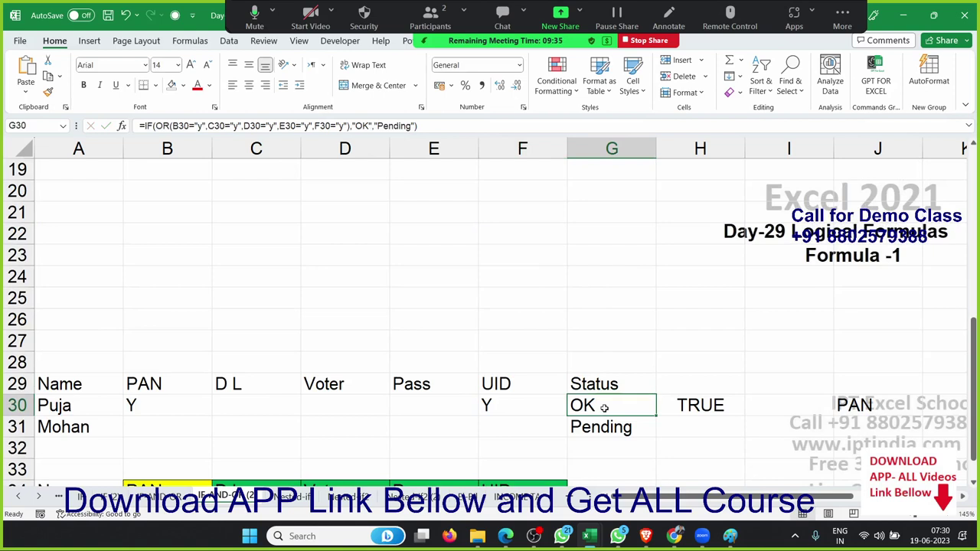
pyautogui.doubleClick(605, 407)
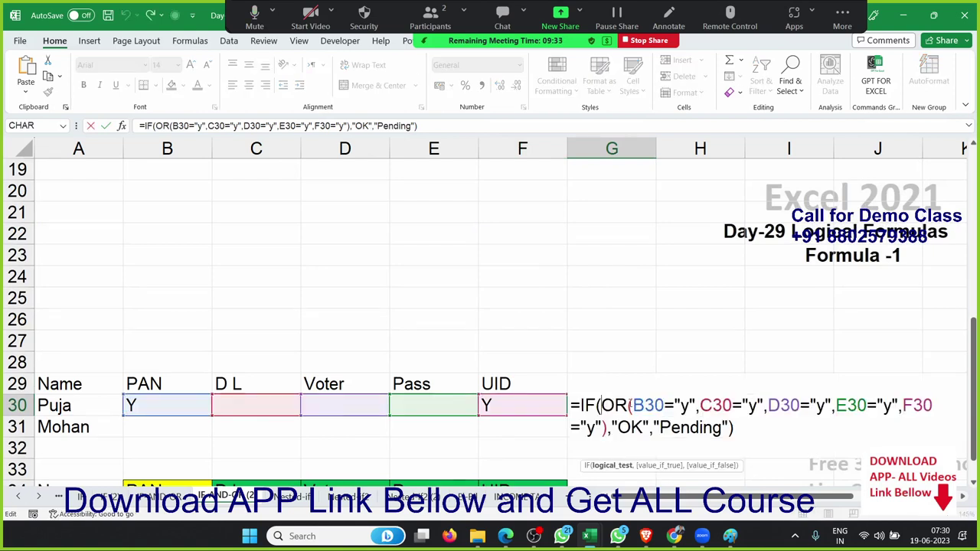
pyautogui.moveTo(629, 406); pyautogui.dragTo(607, 431)
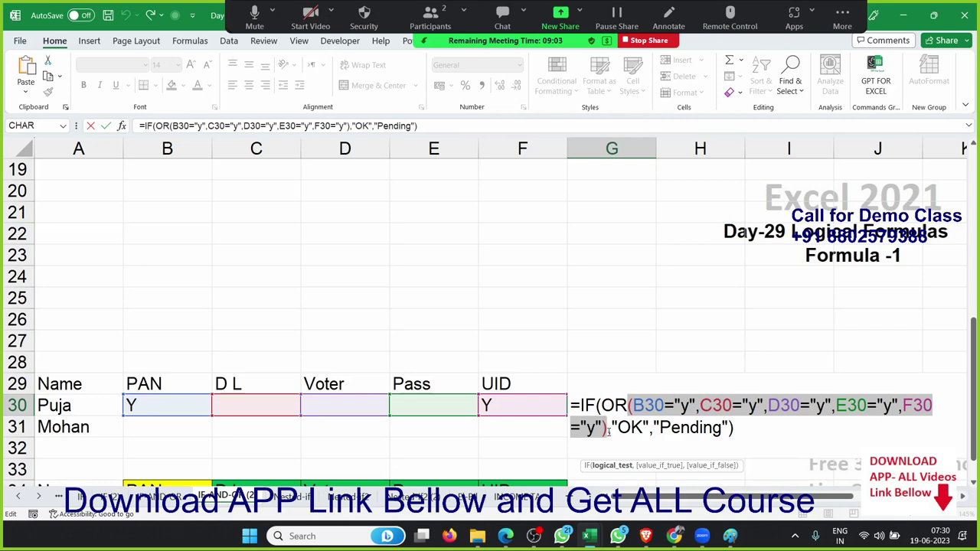
pyautogui.press('Return')
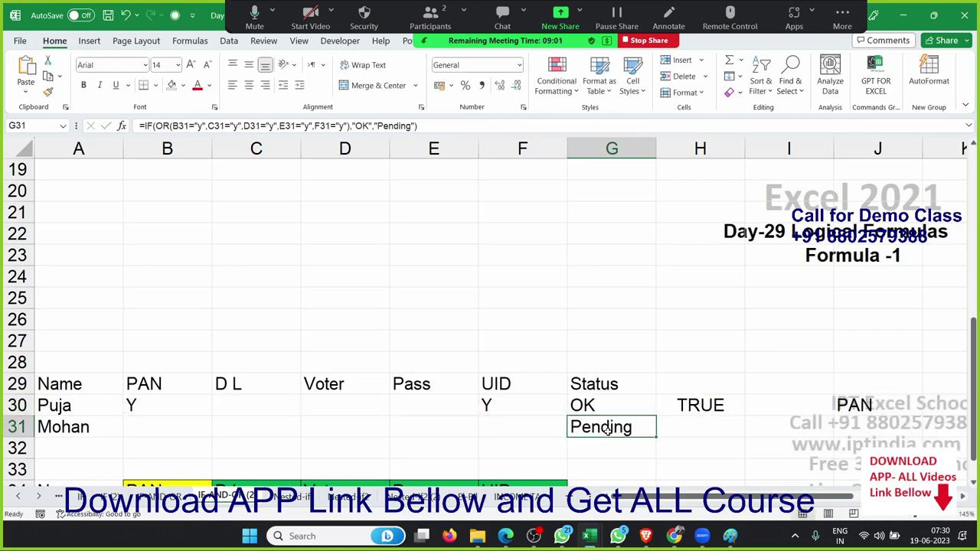
pyautogui.press('Down')
pyautogui.press('Down')
pyautogui.press('Down')
pyautogui.press('Down')
pyautogui.press('Down')
pyautogui.press('Down')
pyautogui.press('Down')
pyautogui.press('Down')
pyautogui.press('Left')
pyautogui.press('Left')
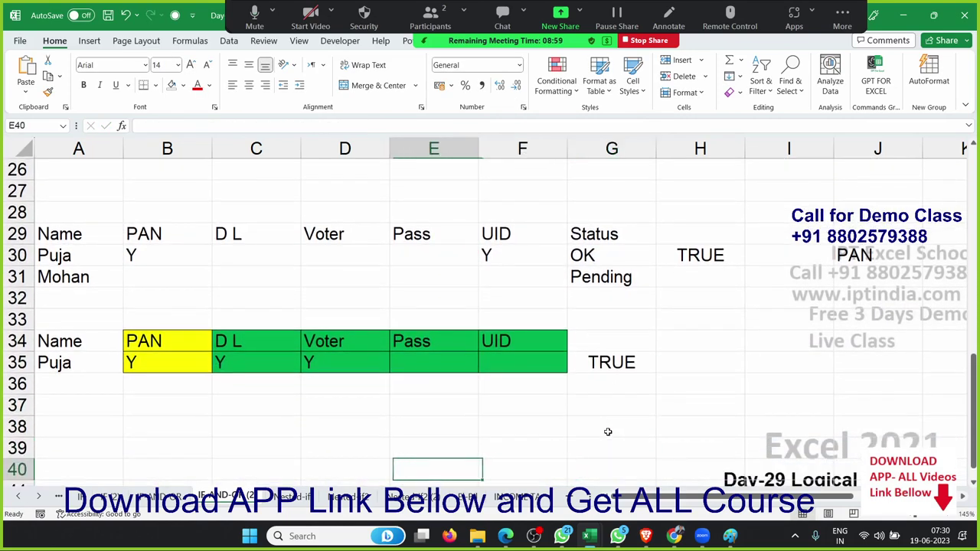
pyautogui.press('Left')
pyautogui.press('Left')
pyautogui.press('Left')
pyautogui.press('Left')
pyautogui.write('=')
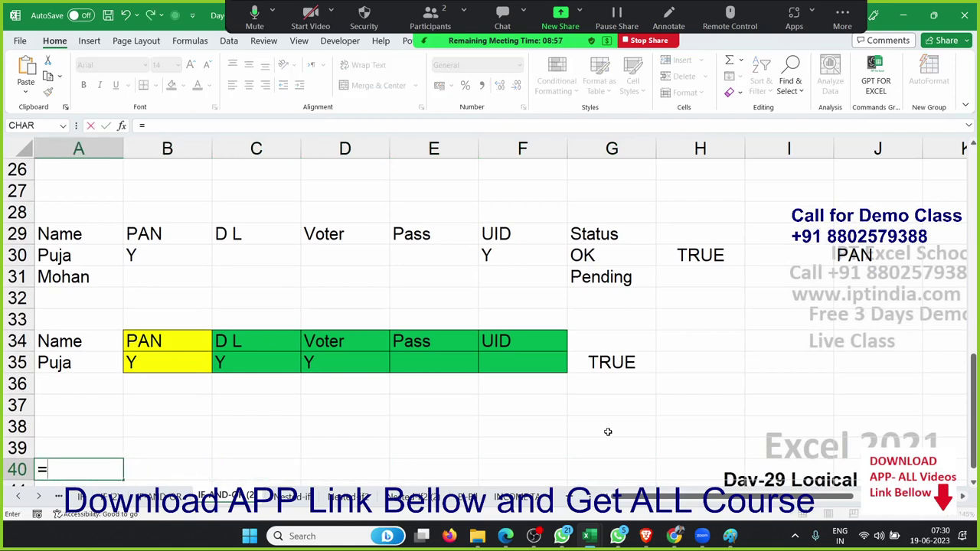
pyautogui.write('xo')
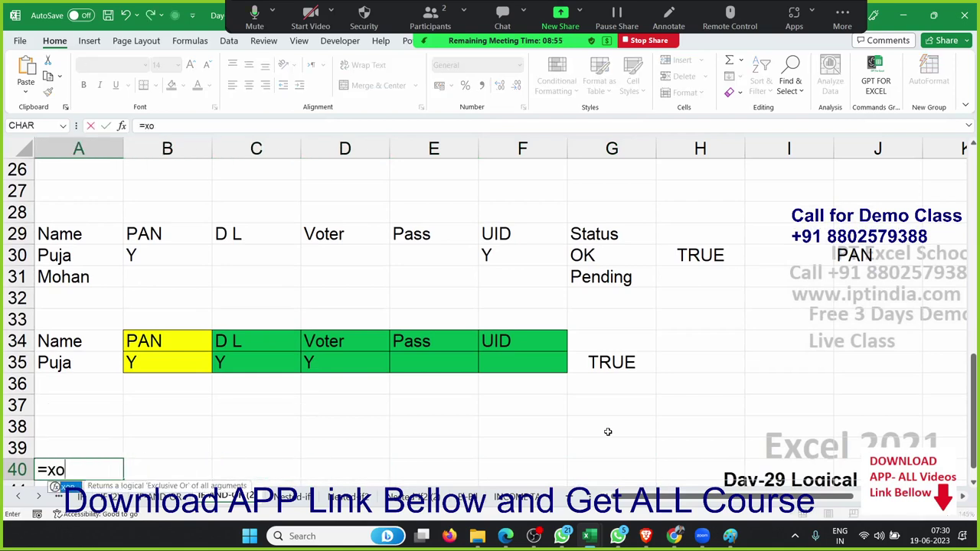
pyautogui.write('r')
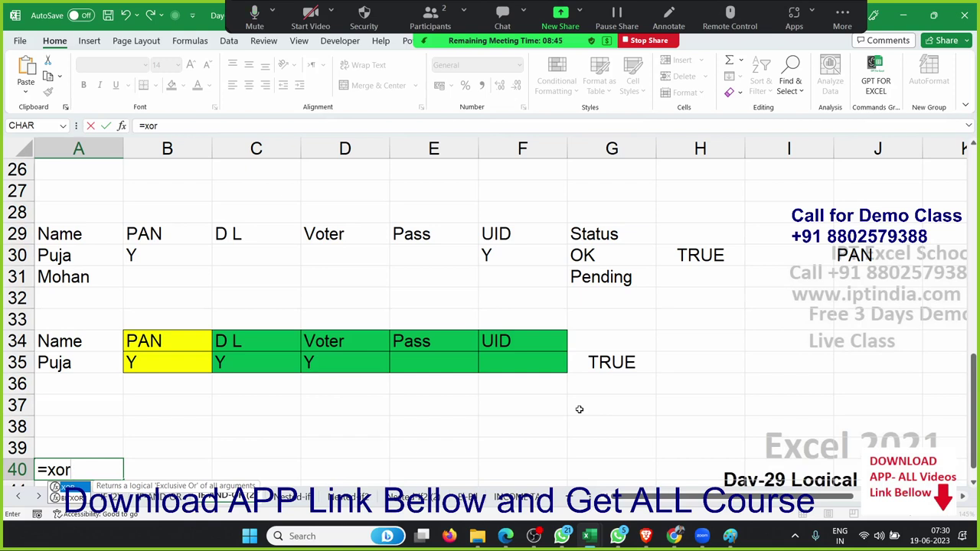
pyautogui.press('Escape')
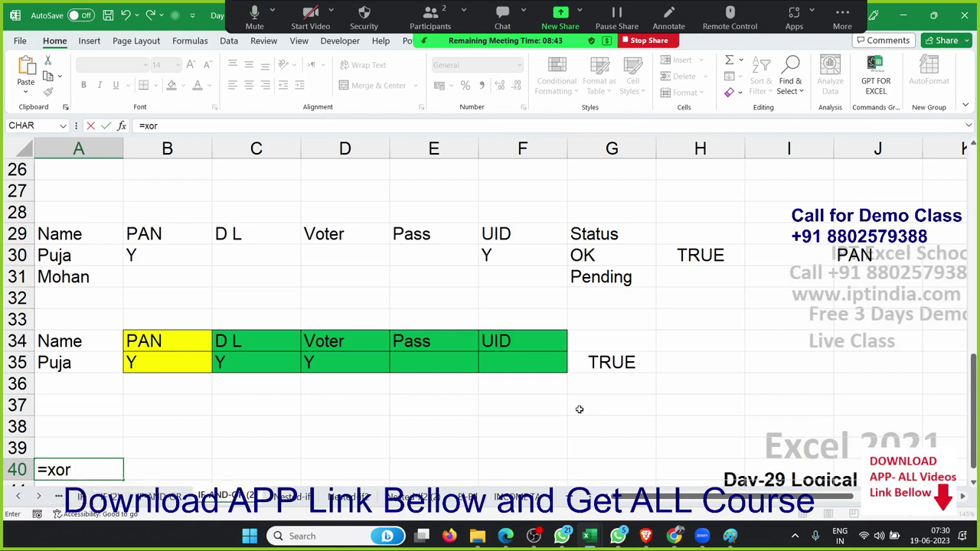
pyautogui.press('Escape')
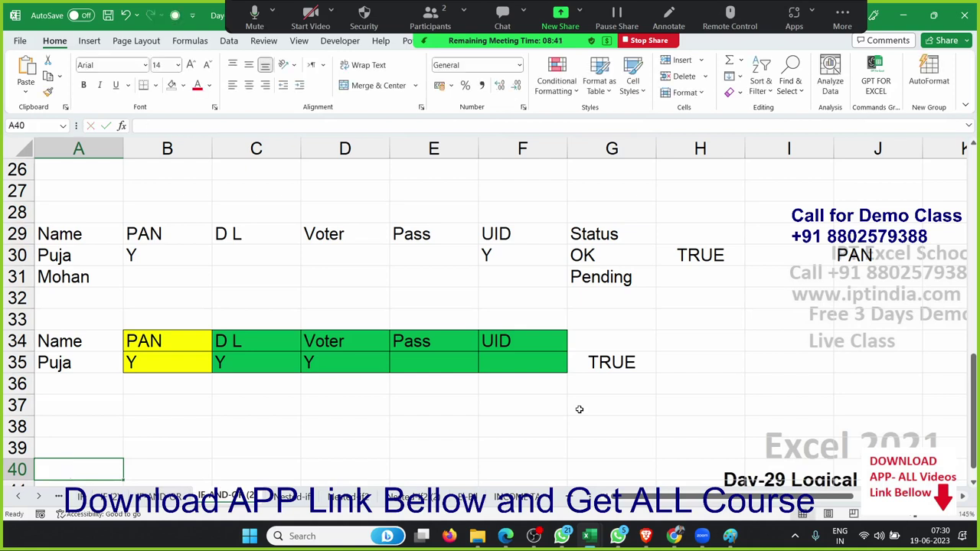